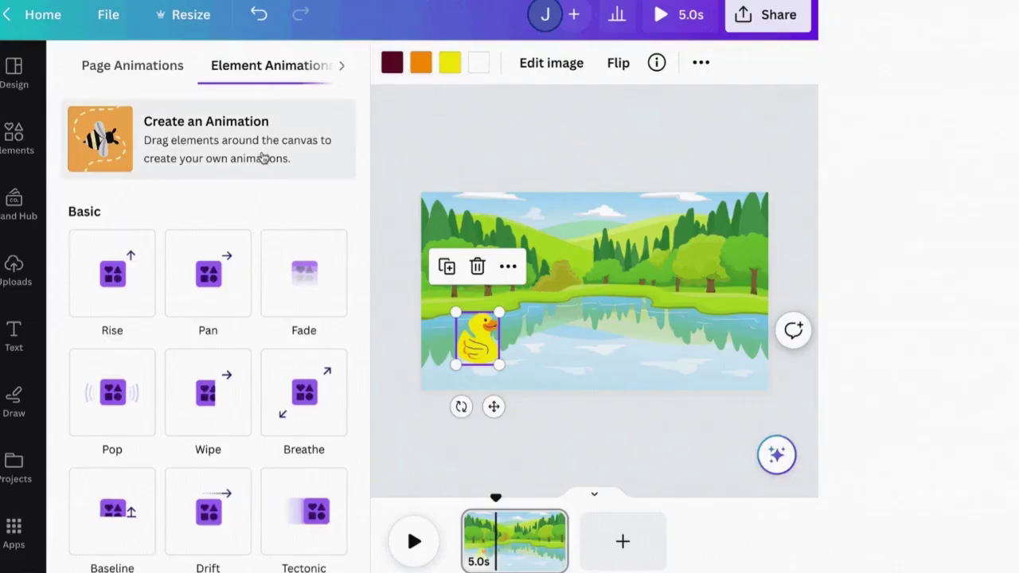
- Create a custom motion animation that moves the duck across the lake
click(263, 156)
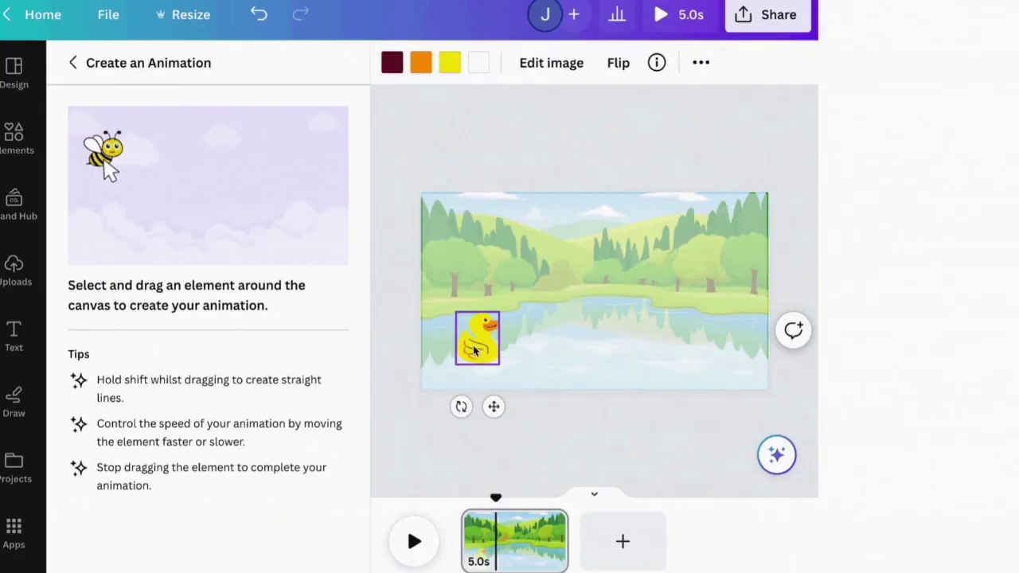
mouse_move(475, 350)
mouse_down()
mouse_move(566, 333)
mouse_move(608, 349)
mouse_move(651, 343)
mouse_up()
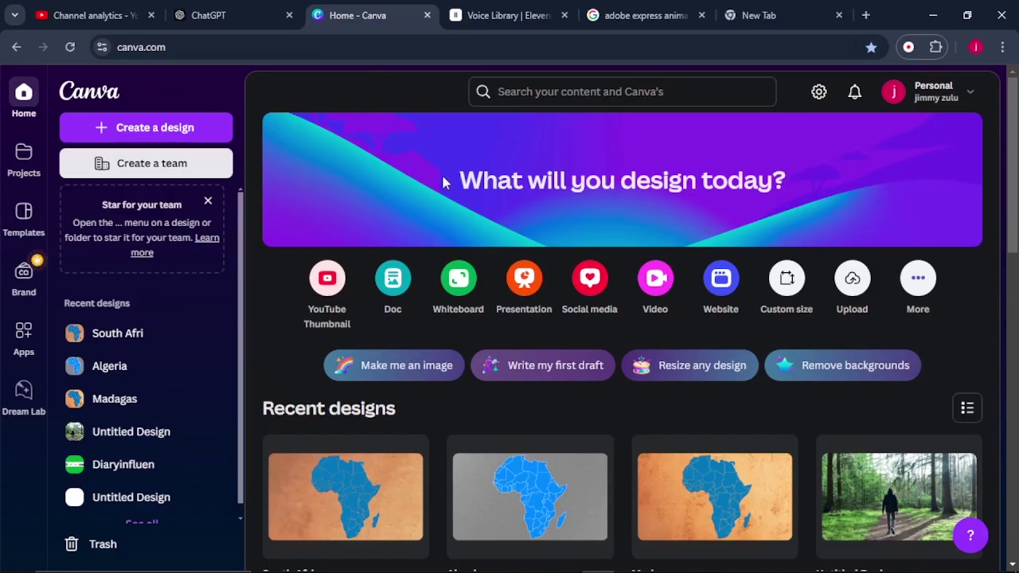
- Create a blank video design in Canva and search its elements for "african map" graphics
click(660, 301)
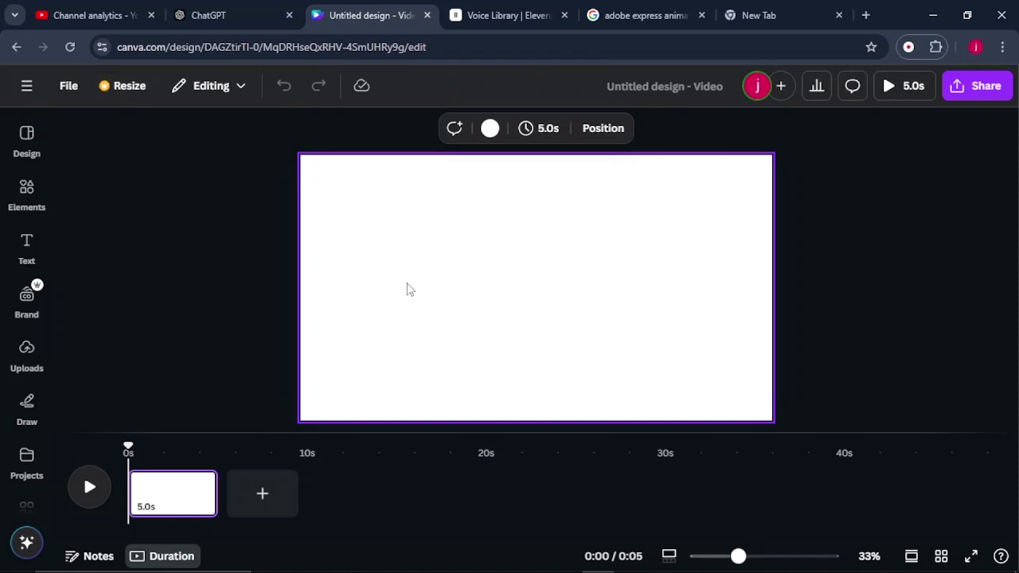
click(22, 197)
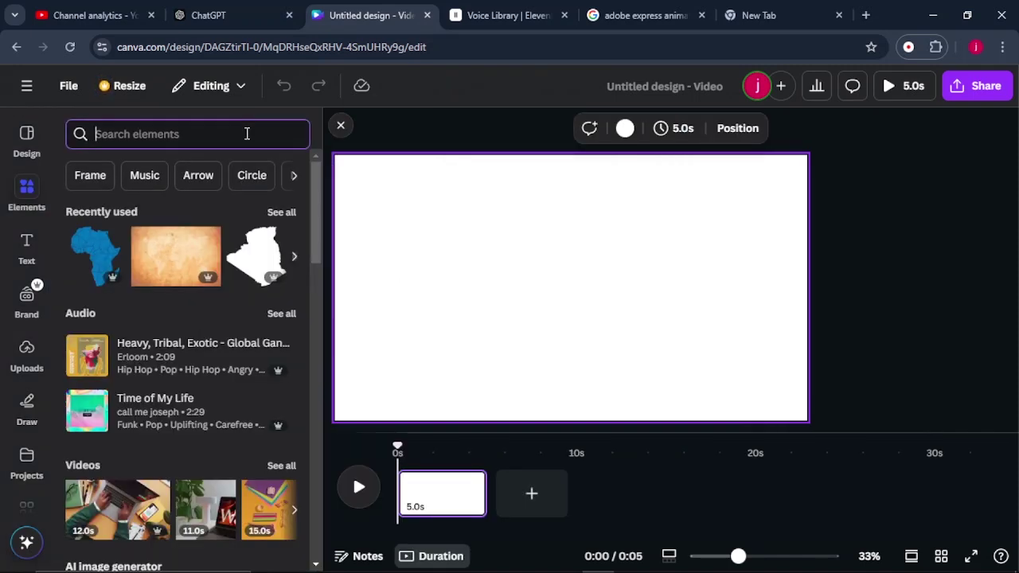
text(african map)
key(Return)
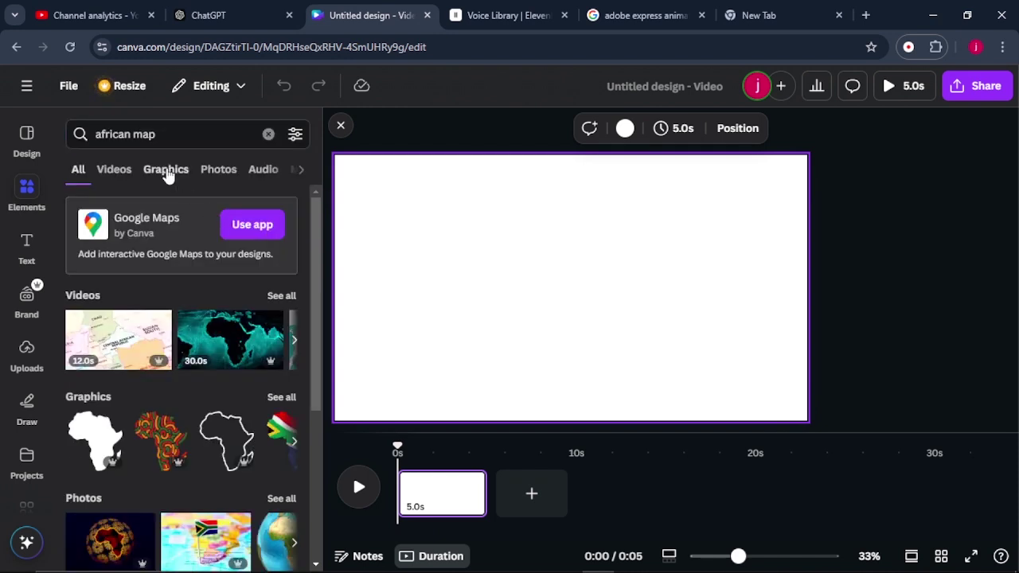
click(166, 171)
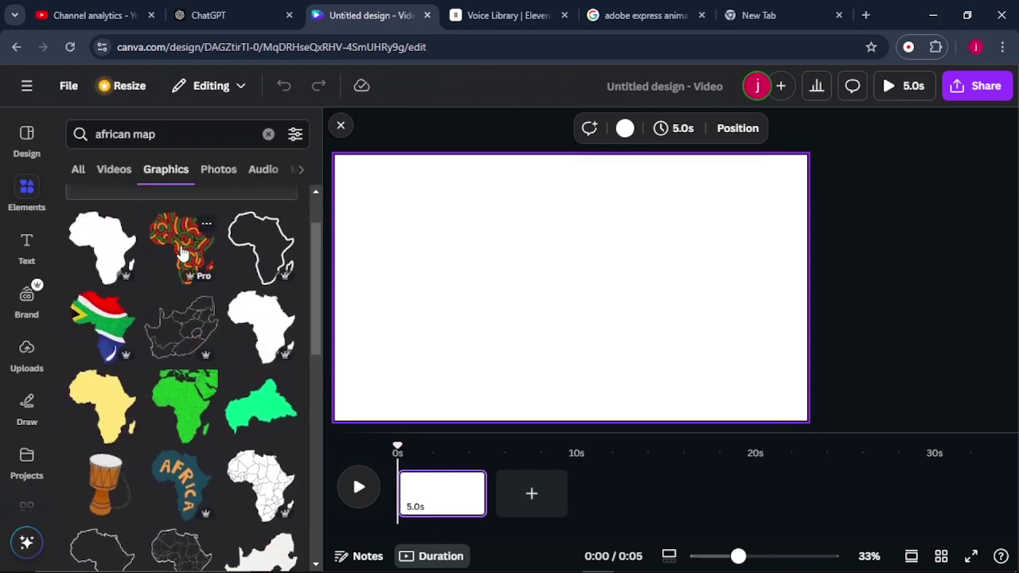
- Add the blue map of Africa with white country borders and enlarge it to nearly the full page height
scroll(182, 253, down, 2)
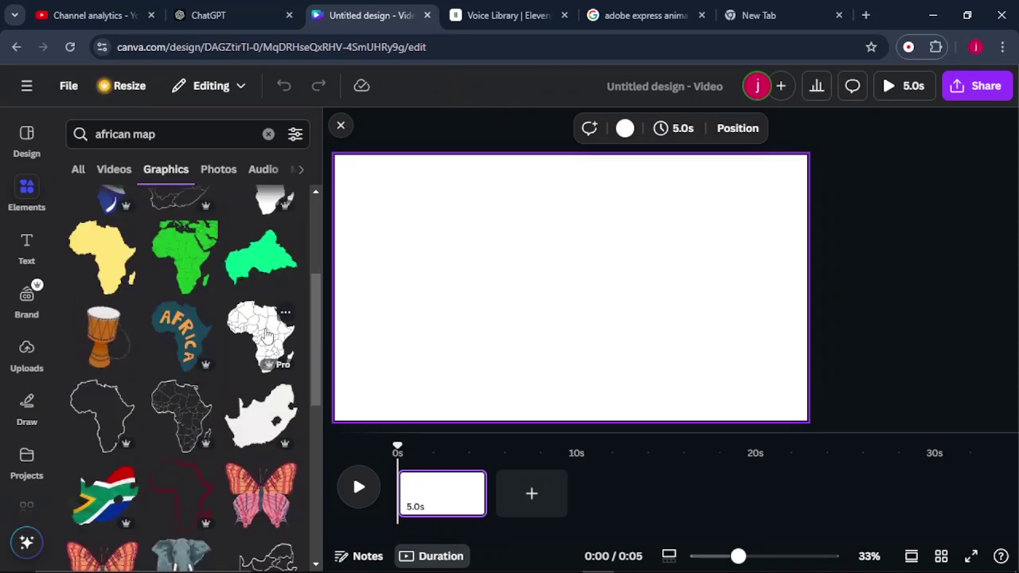
scroll(267, 336, down, 5)
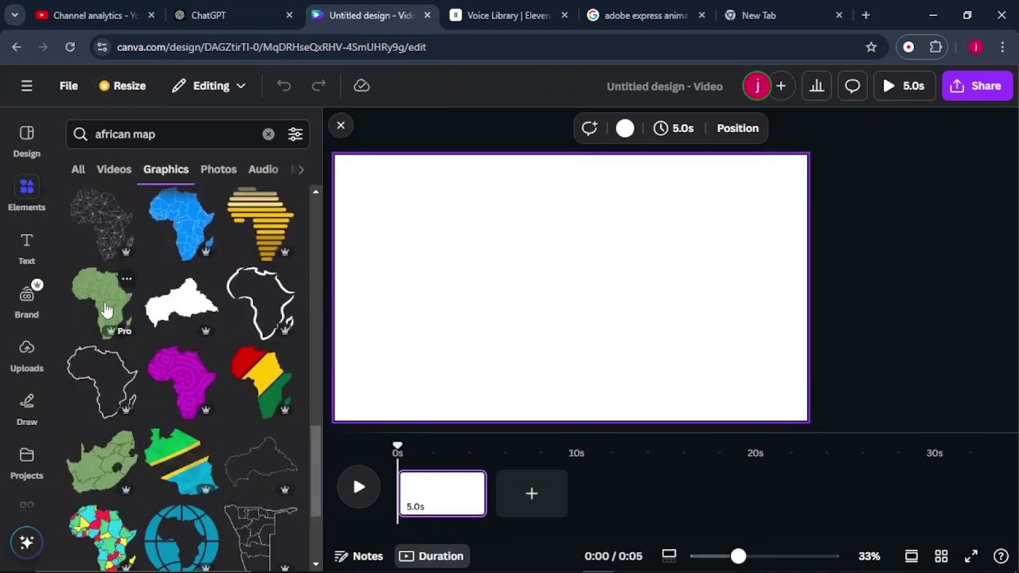
click(192, 241)
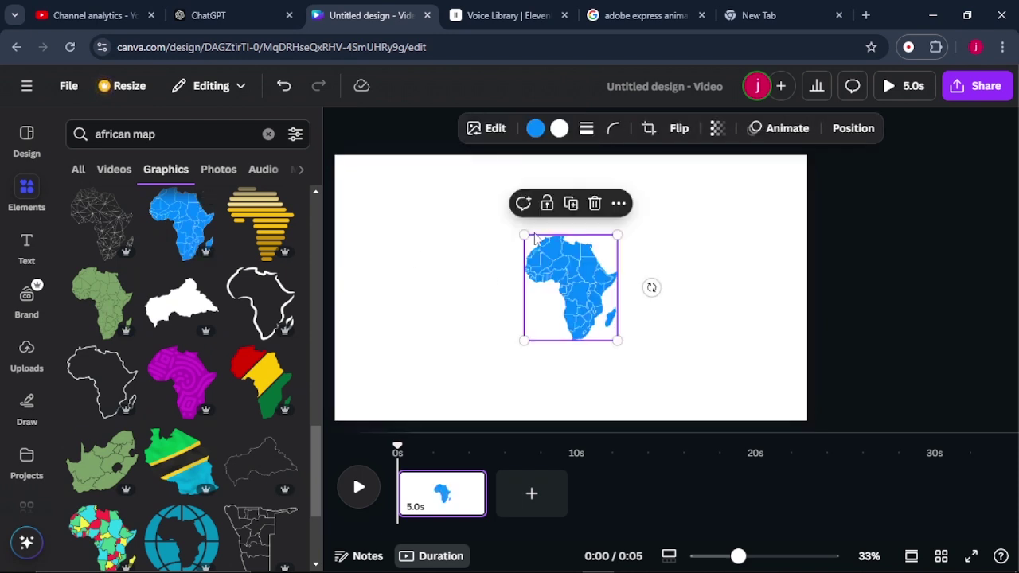
drag(526, 234, 444, 175)
drag(618, 340, 684, 415)
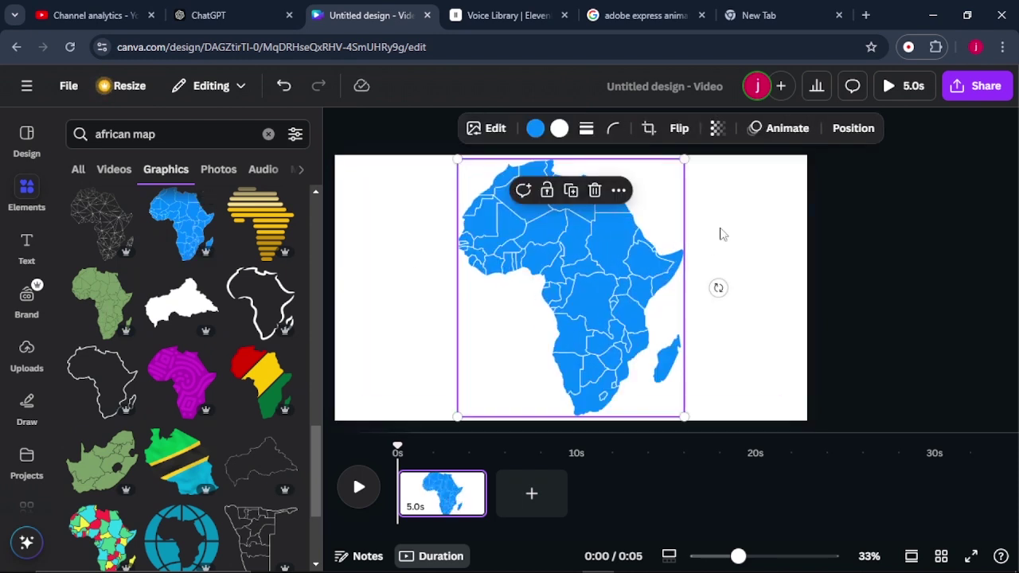
click(720, 234)
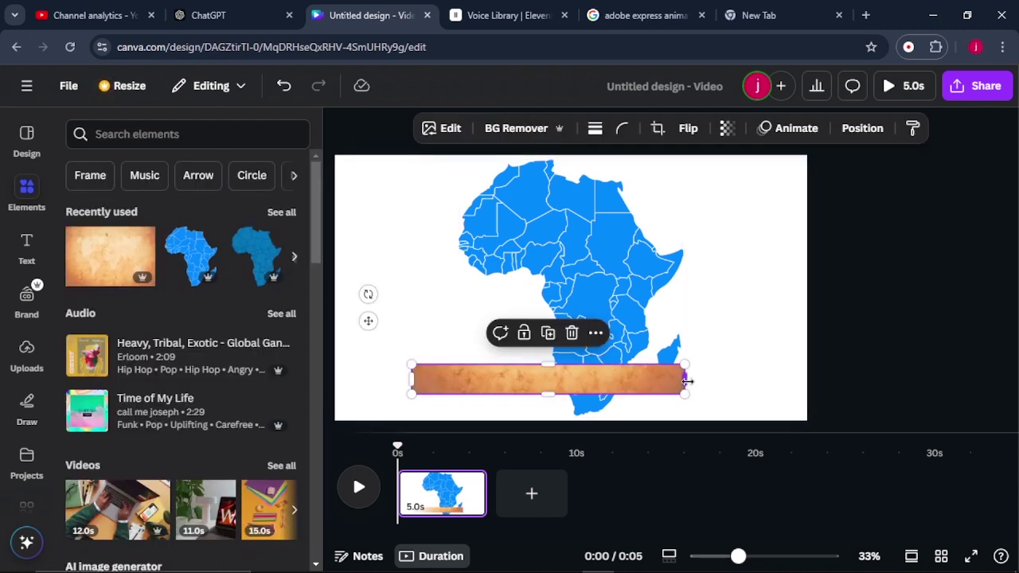
- Enlarge the brown parchment image to cover the whole page and send it backward behind the Africa map
drag(691, 378, 821, 441)
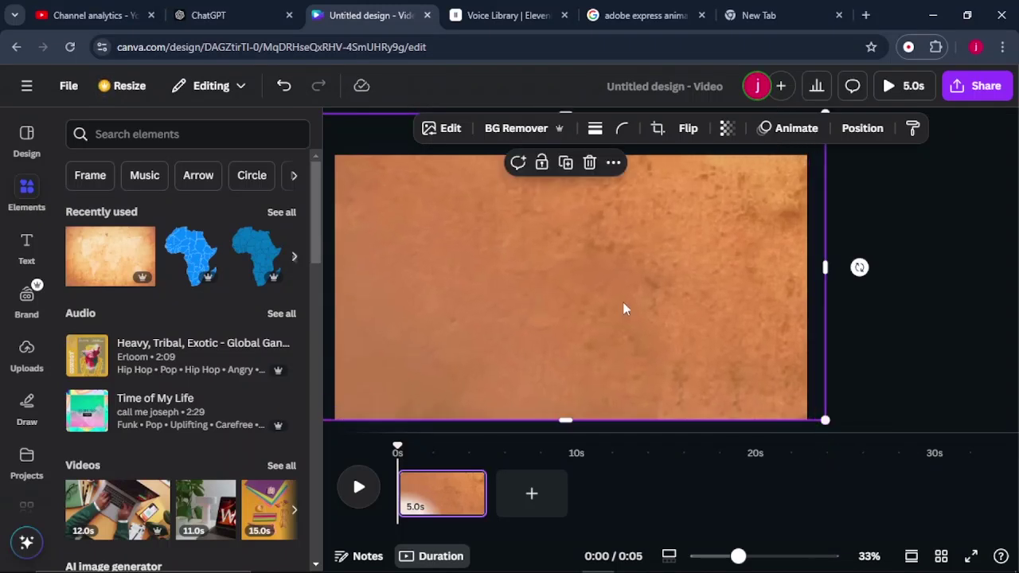
right_click(625, 305)
mouse_move(722, 257)
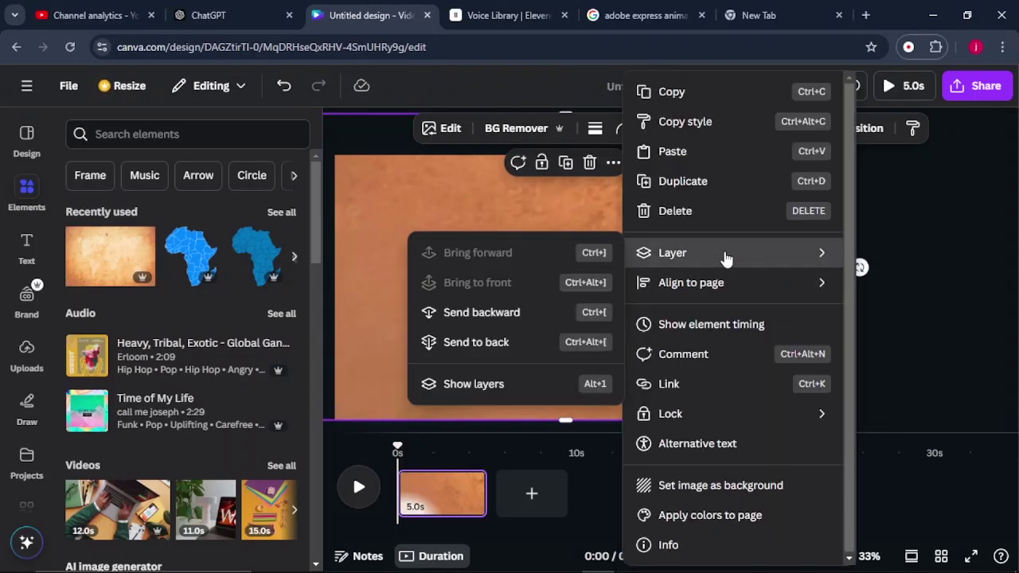
click(470, 315)
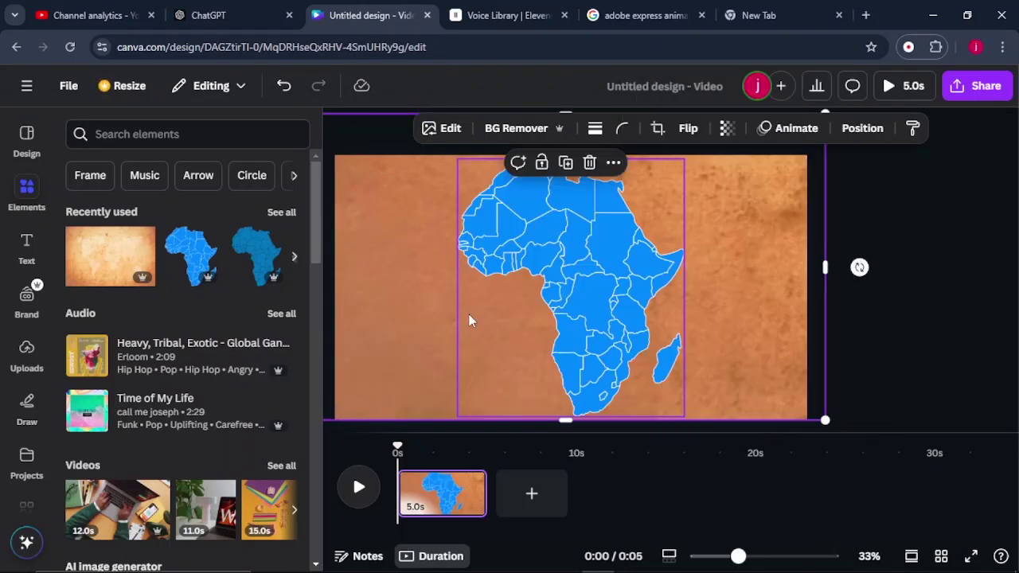
click(889, 325)
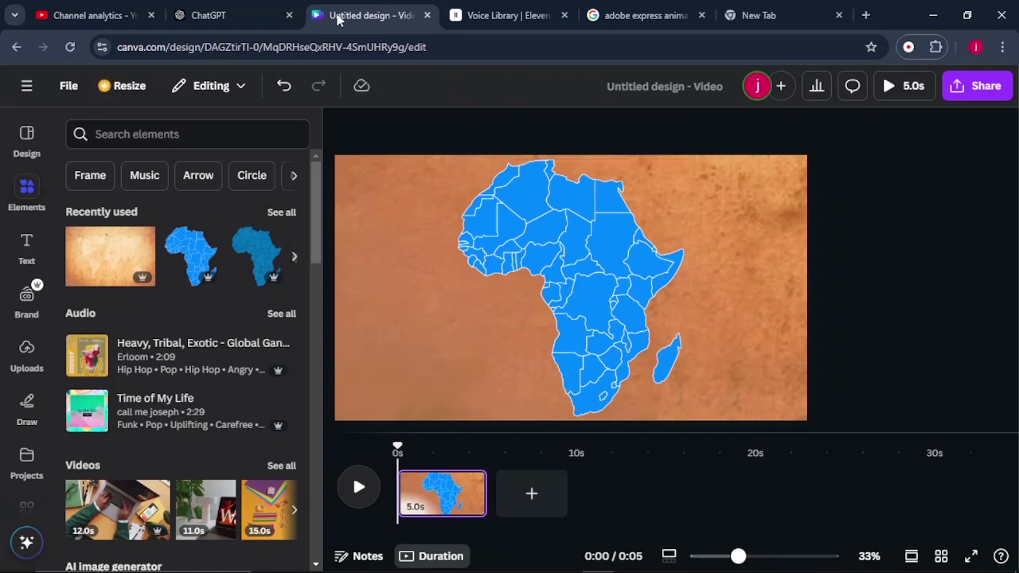
- Switch to ChatGPT and submit the prompt "Give me a list of countries found in Africa And their current populations"
click(243, 11)
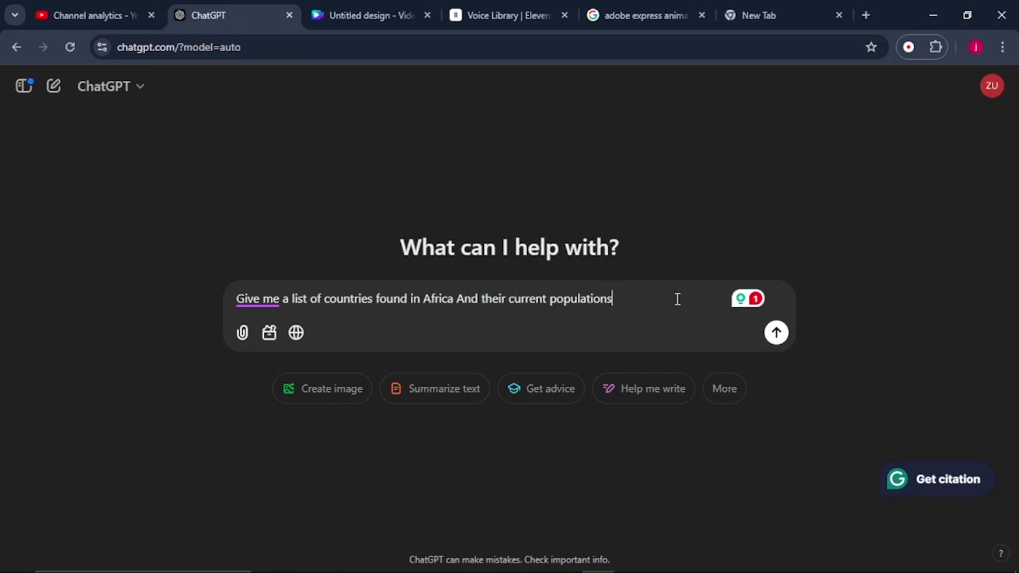
click(776, 333)
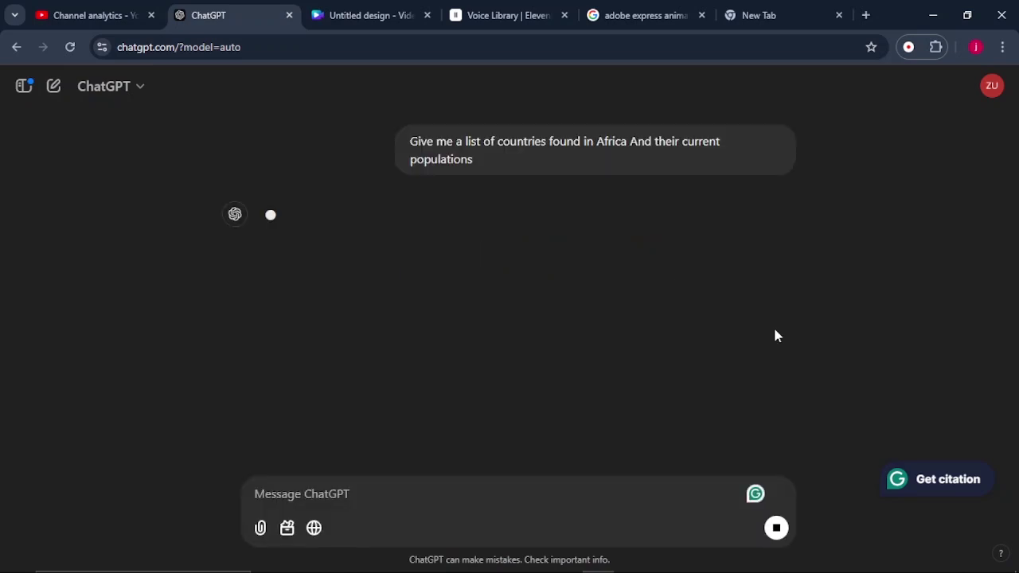
key(ctrl+a)
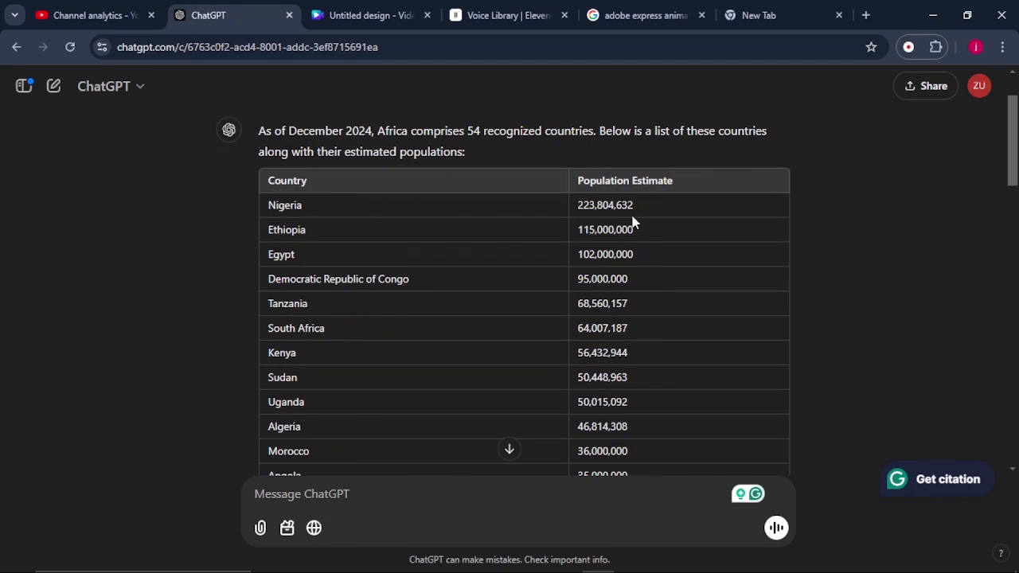
- Look through the table of African countries and their population estimates
scroll(633, 222, down, 15)
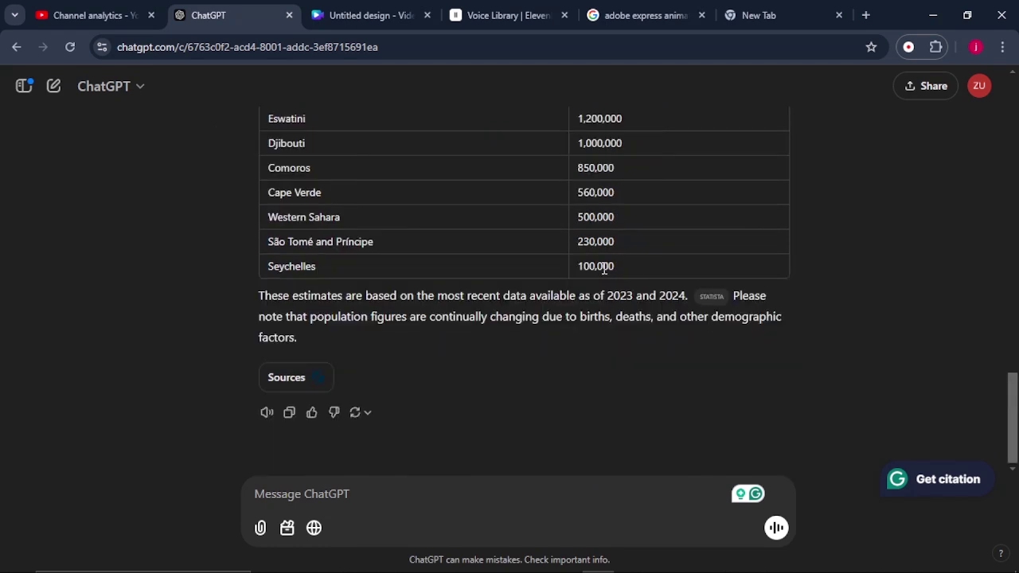
scroll(616, 275, up, 15)
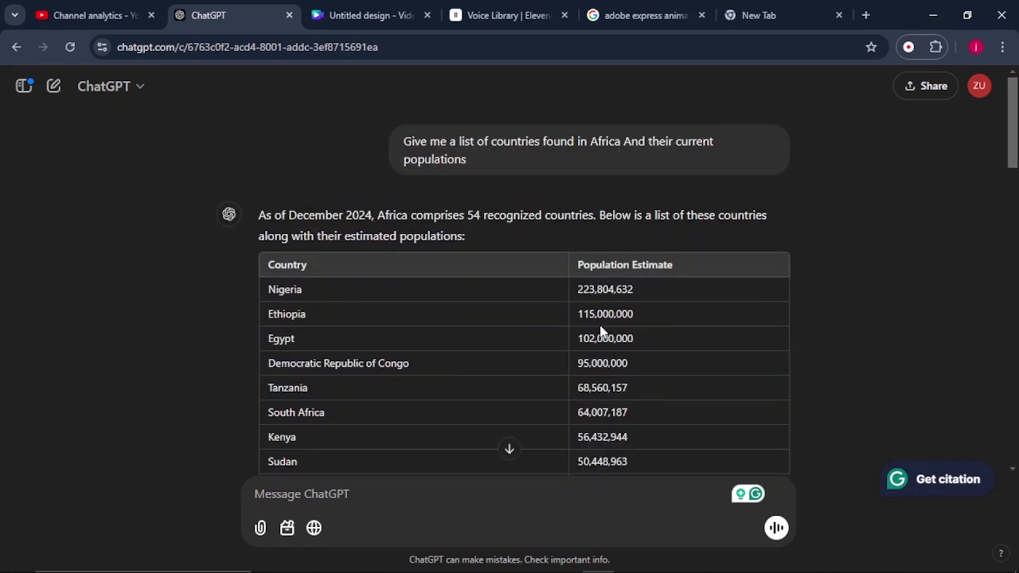
scroll(565, 296, down, 1)
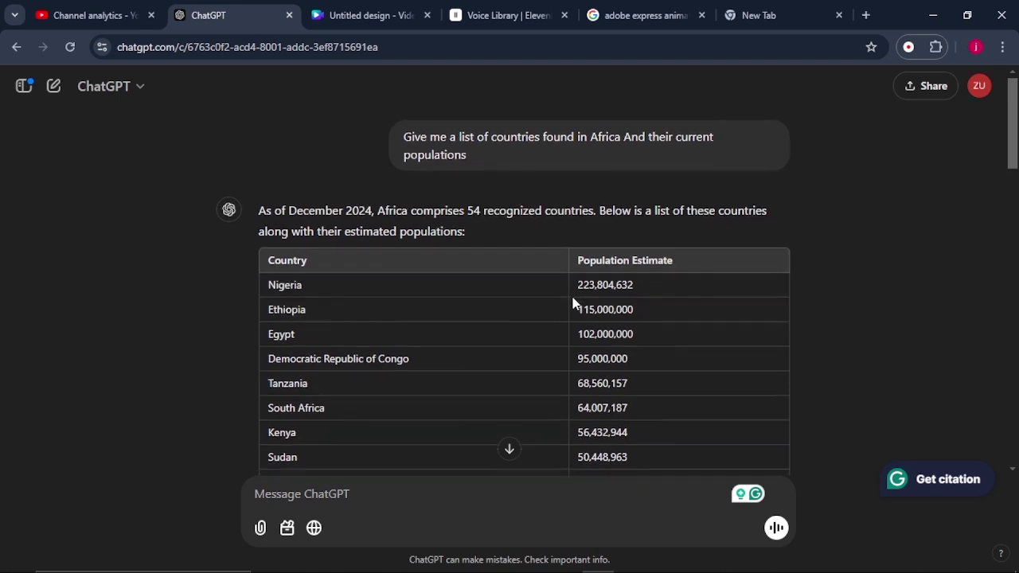
scroll(572, 302, down, 2)
scroll(571, 302, up, 2)
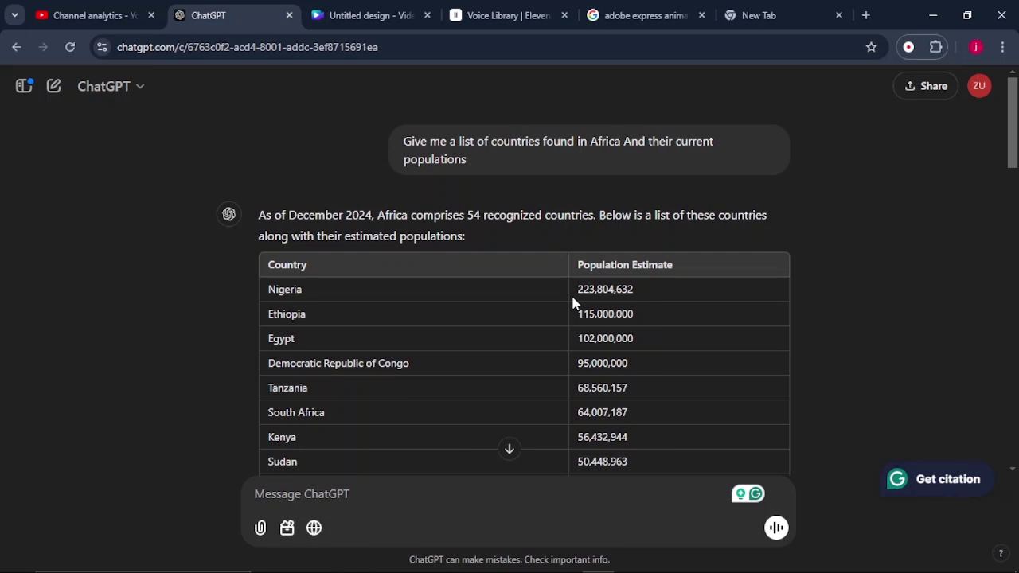
scroll(549, 307, down, 1)
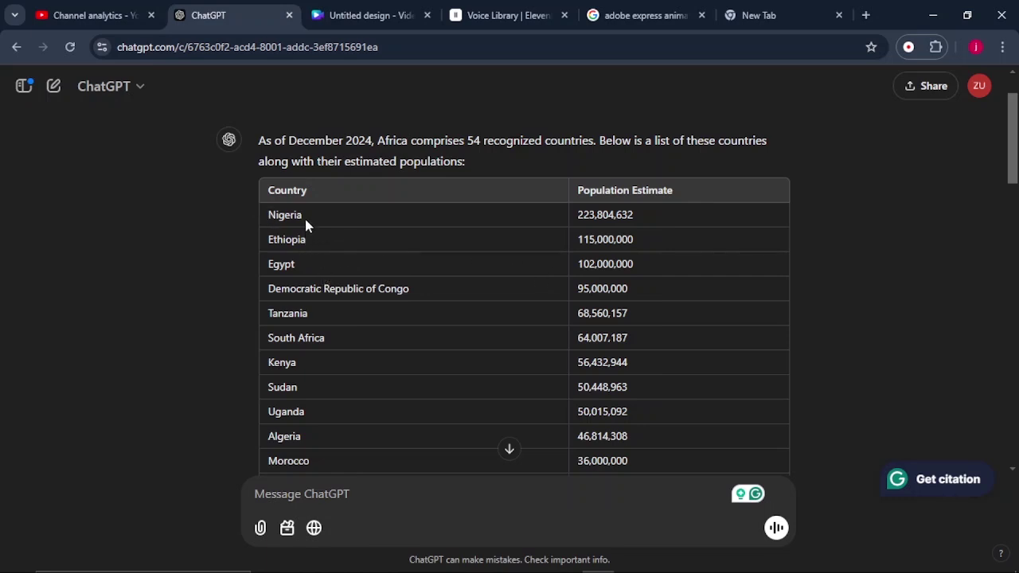
- Copy the country name Nigeria and look up "nigeria location on map" in Google image search
right_click(269, 223)
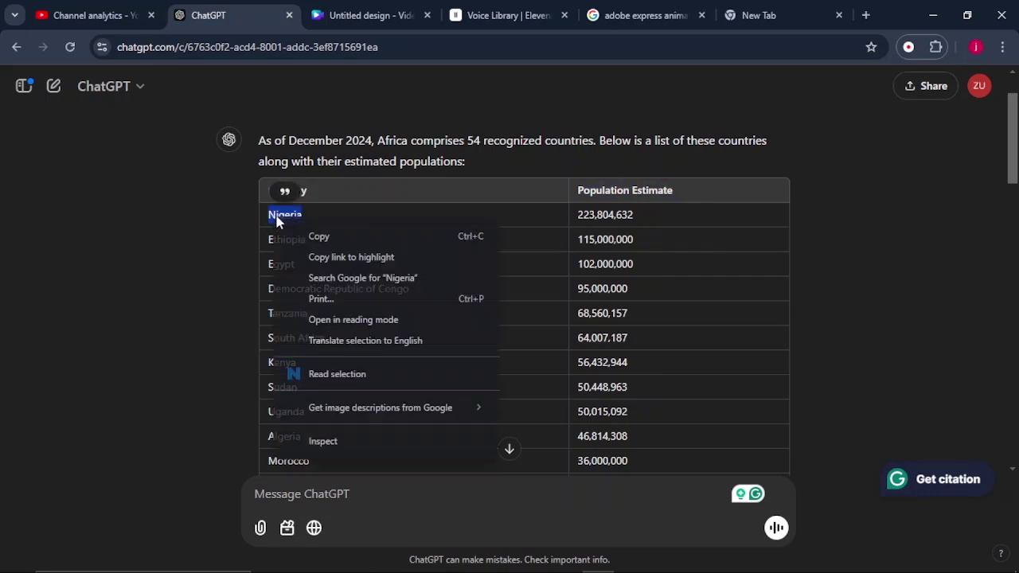
click(309, 234)
click(776, 12)
right_click(312, 47)
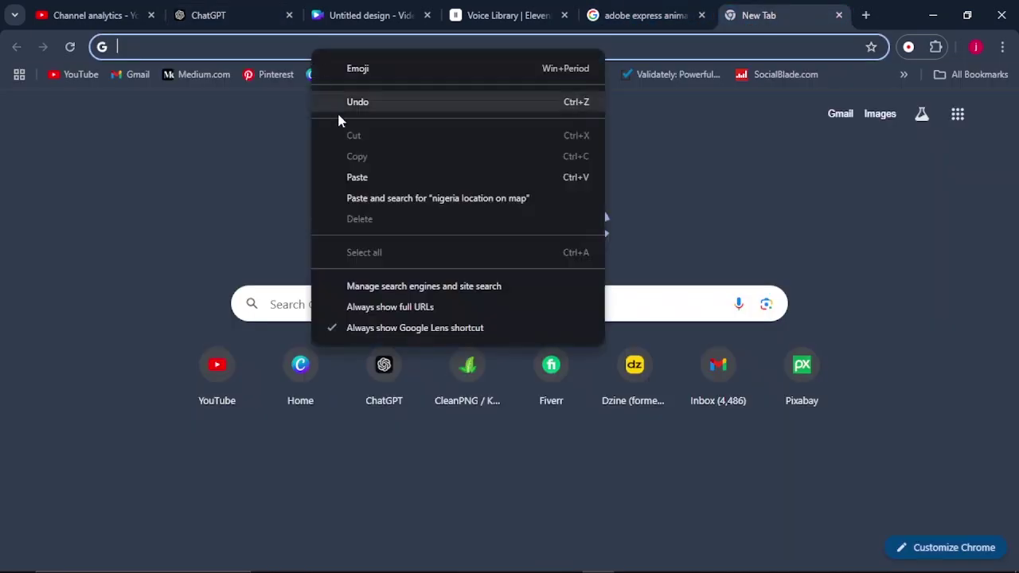
click(358, 109)
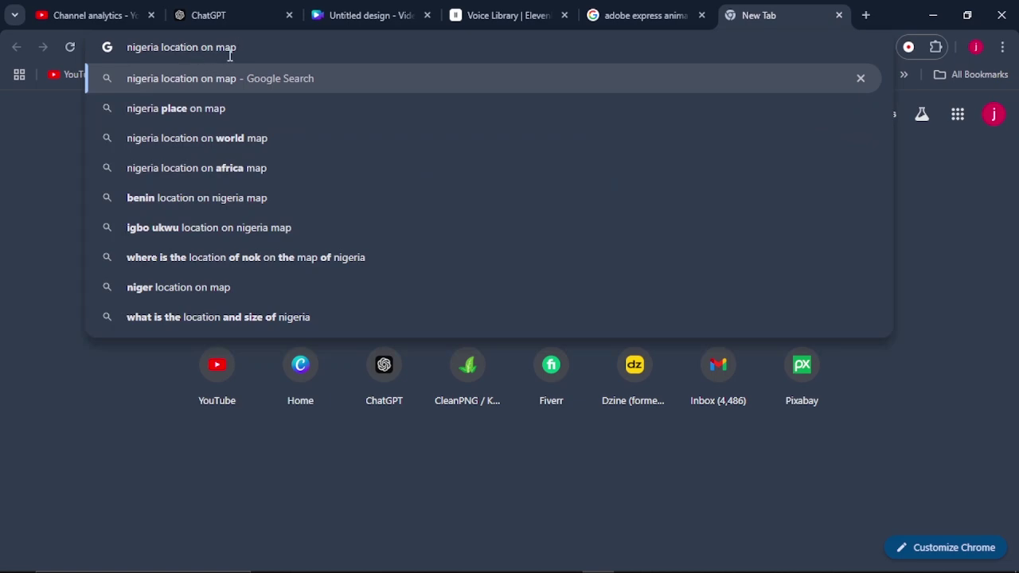
key(Return)
click(178, 149)
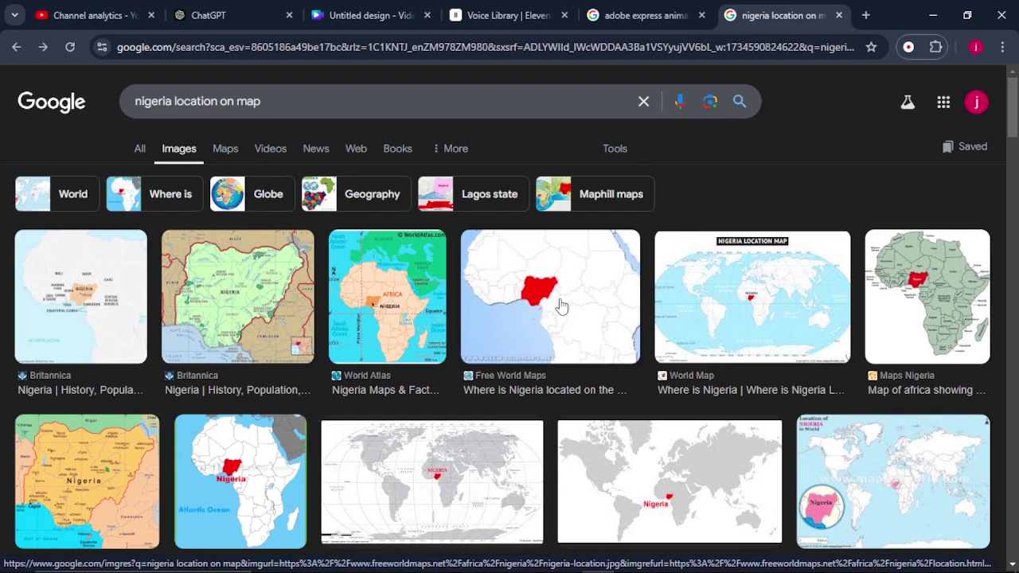
- Return to ChatGPT and review the remaining countries in the population list
click(263, 15)
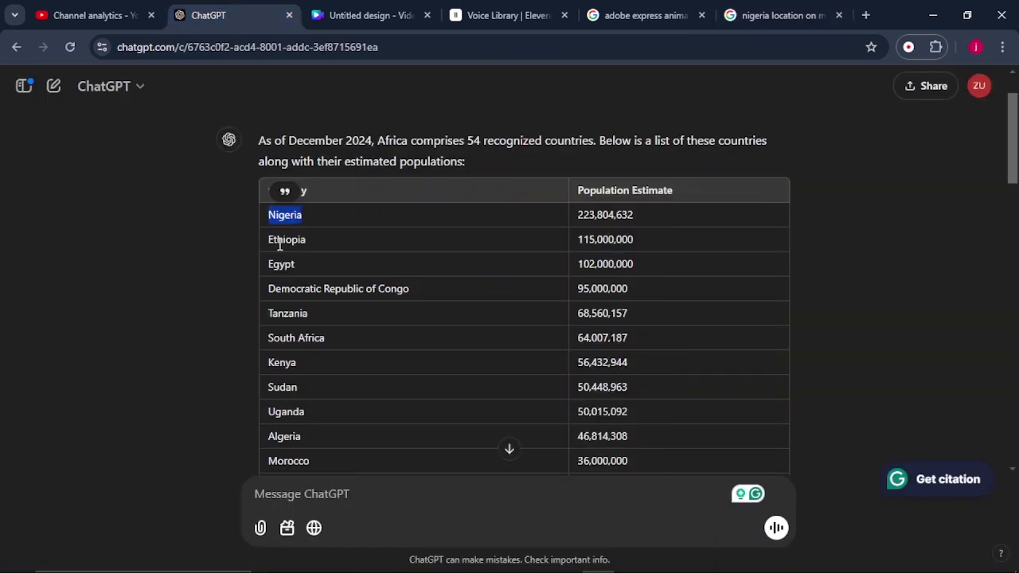
scroll(427, 318, down, 9)
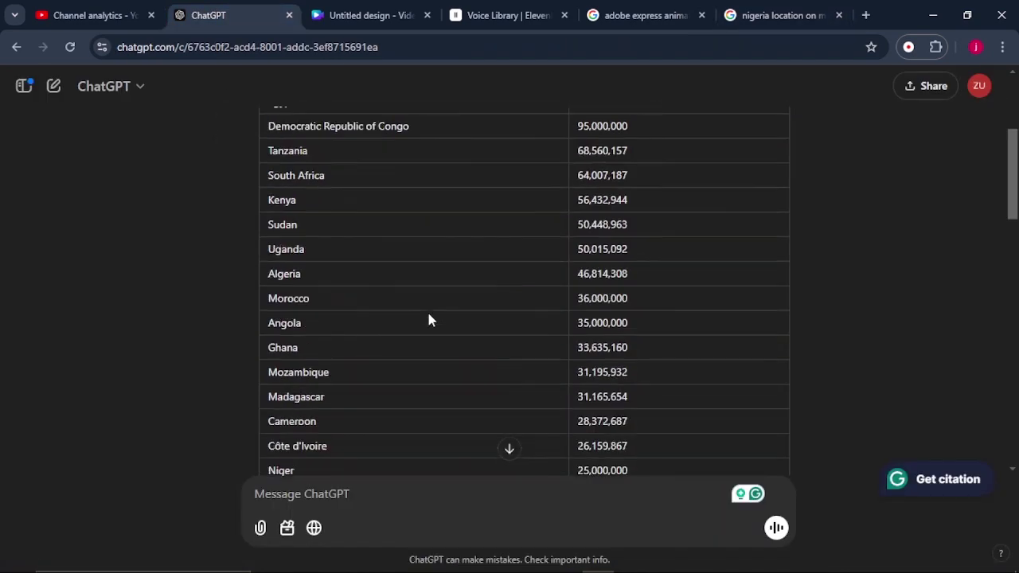
scroll(428, 318, up, 12)
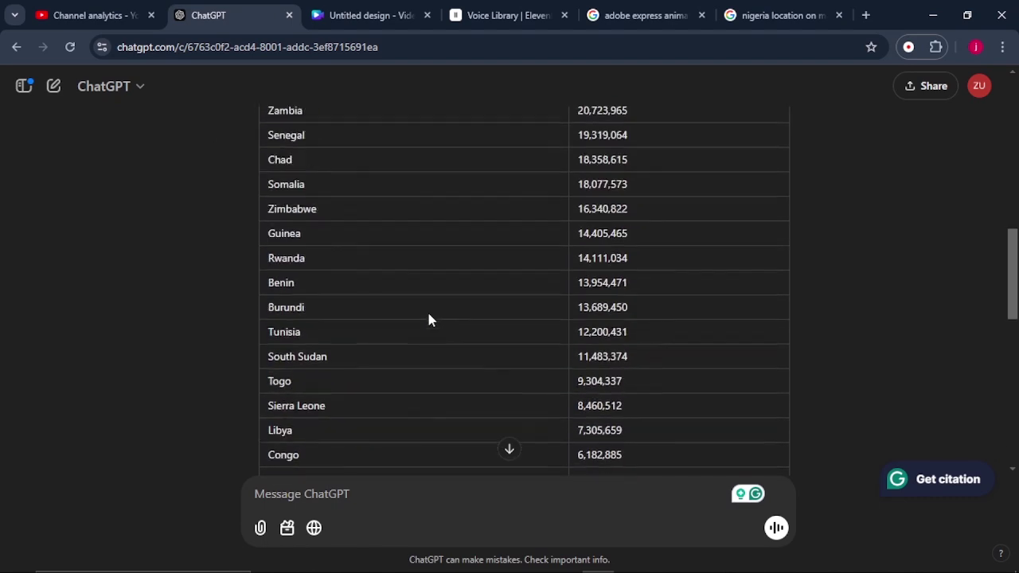
- Switch back to the Canva design and duplicate the Africa map page
click(347, 8)
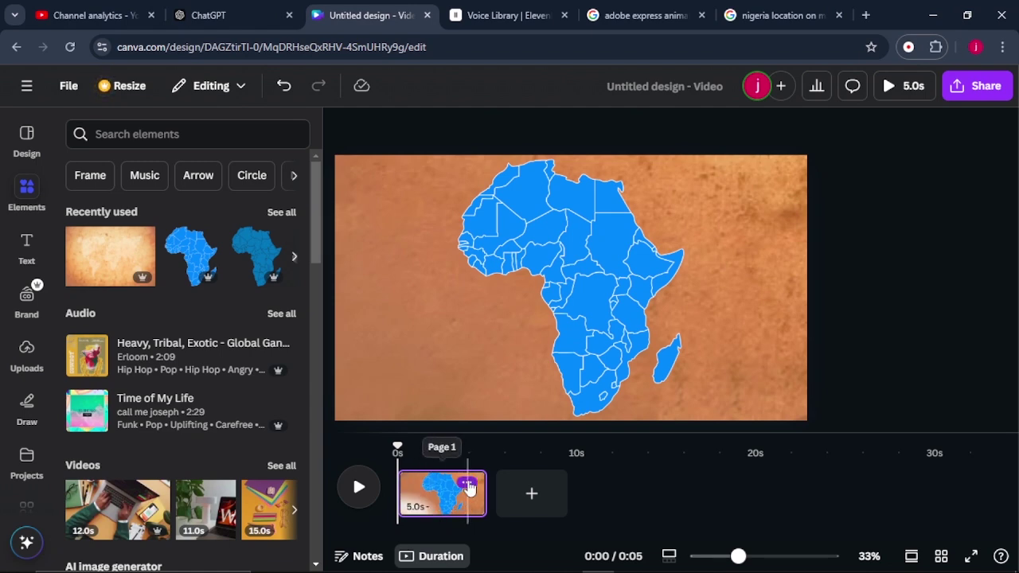
click(467, 484)
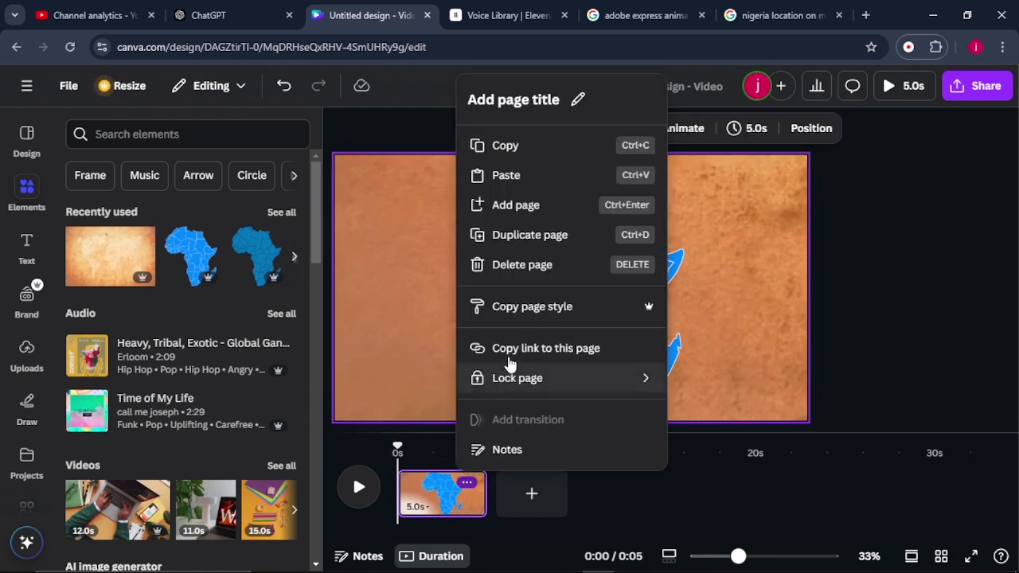
click(535, 236)
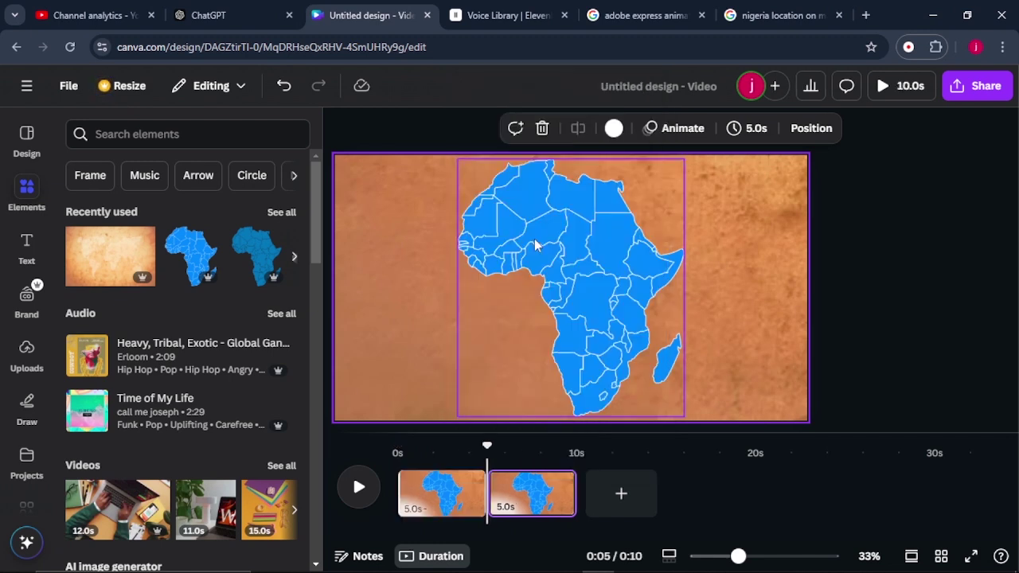
- Enlarge and reposition the Africa map on the second page to frame a close-up of Madagascar
click(559, 493)
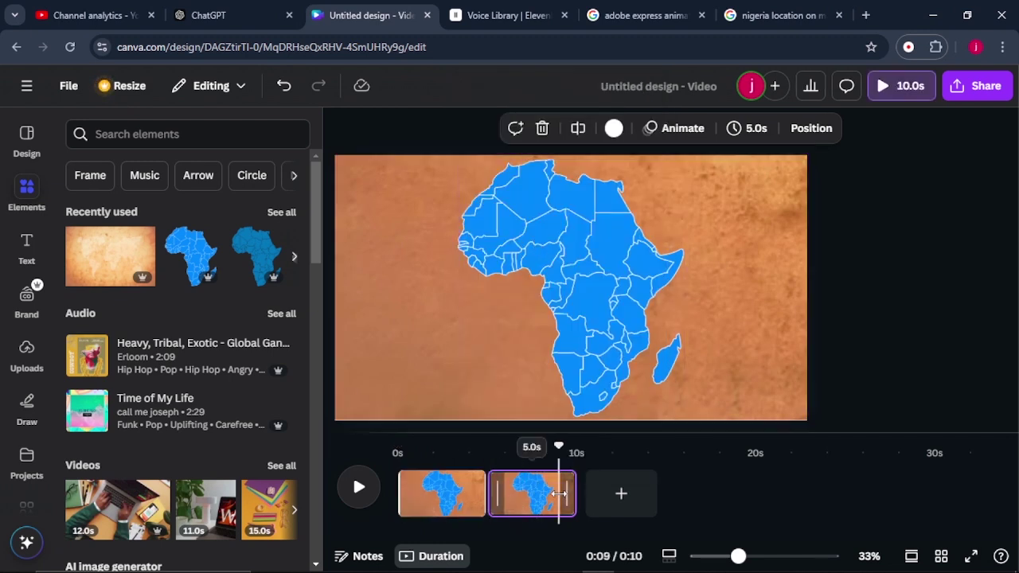
click(602, 356)
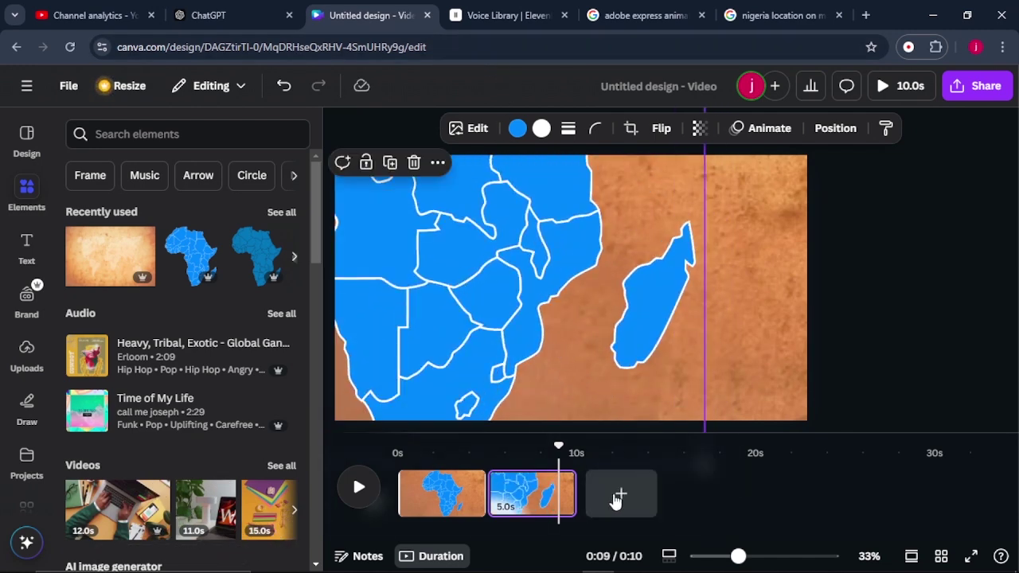
- Add a blank third page and insert the solid Madagascar silhouette from a graphics search for "madagascar map"
click(620, 495)
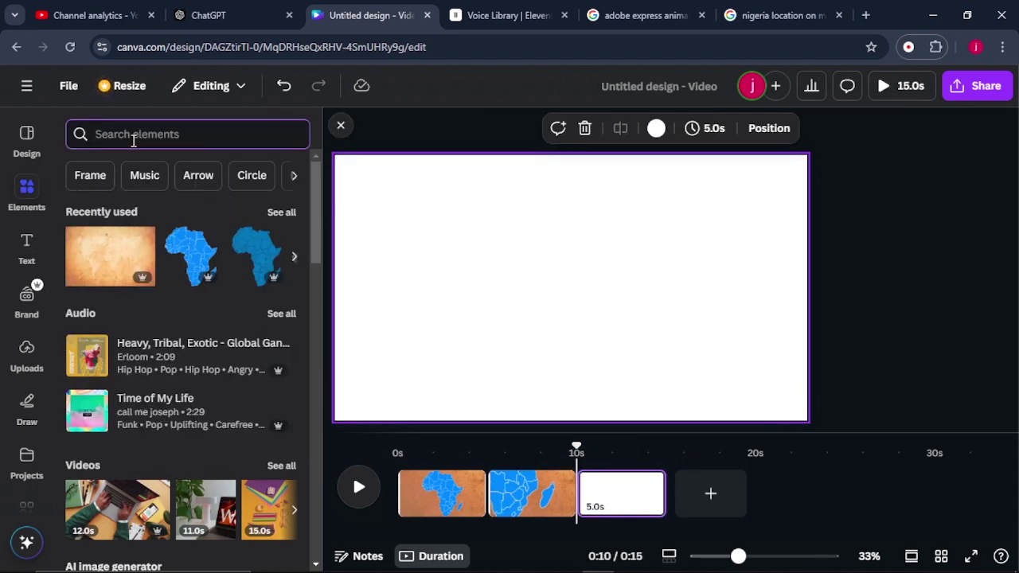
click(134, 135)
click(134, 182)
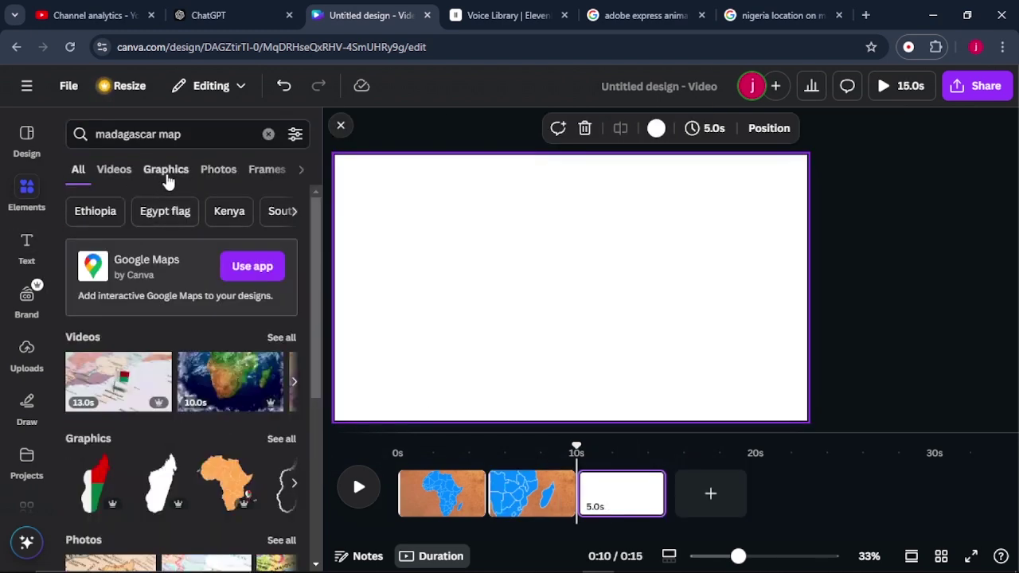
click(167, 182)
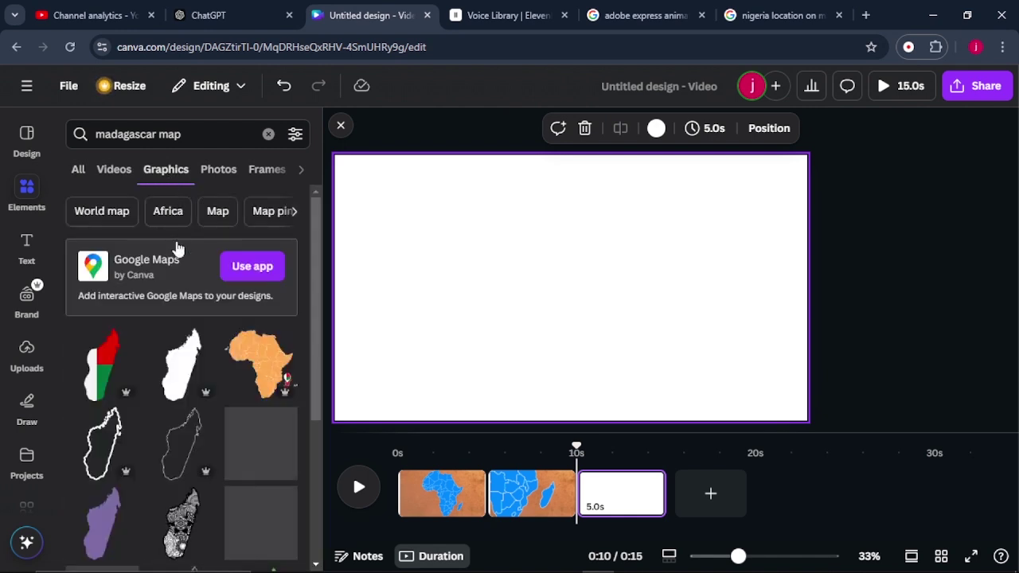
click(174, 385)
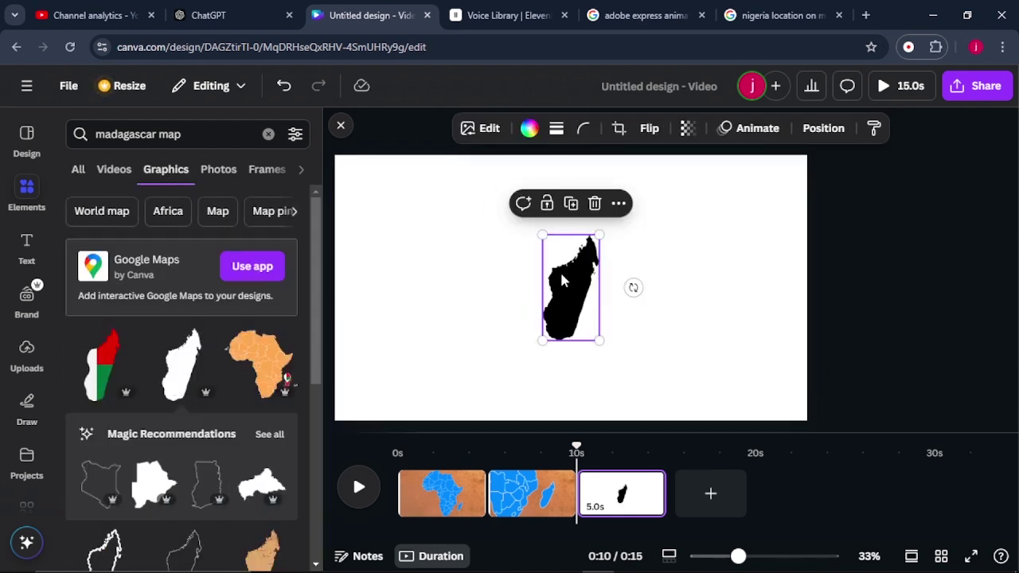
- Enlarge the Madagascar silhouette to nearly the full page height and recolour it red
drag(598, 232, 636, 164)
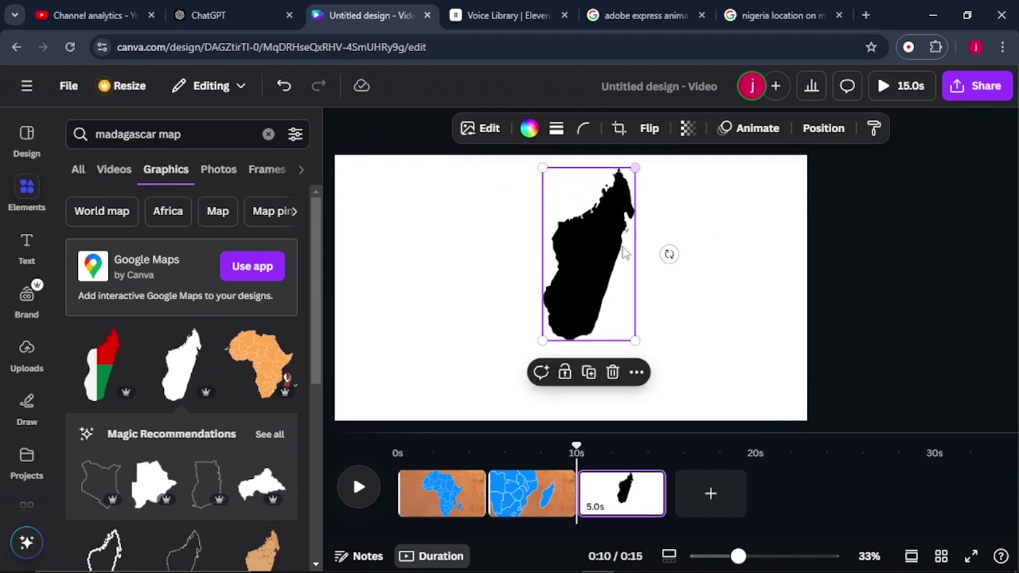
drag(541, 341, 504, 412)
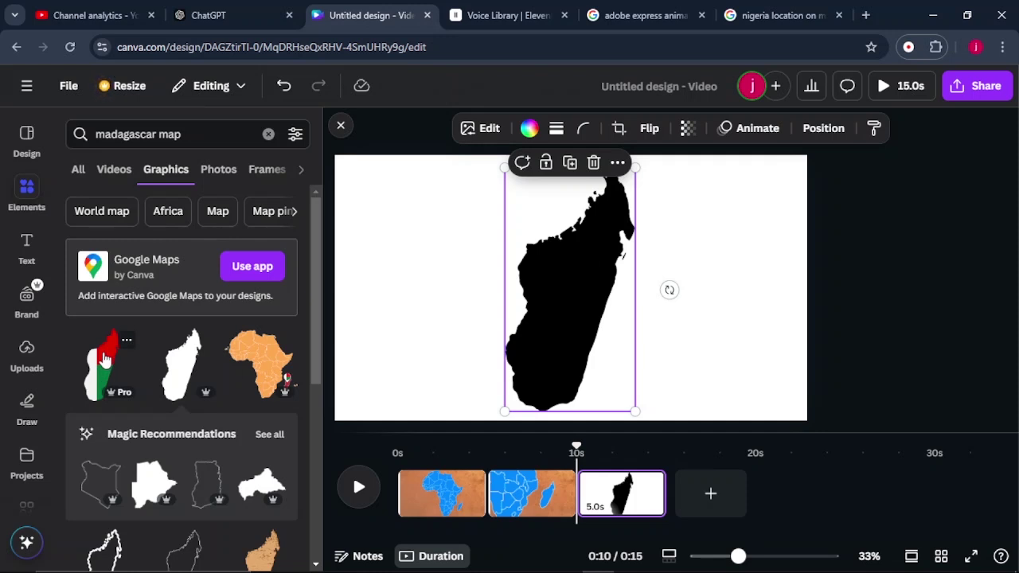
click(529, 130)
scroll(181, 398, down, 2)
click(82, 456)
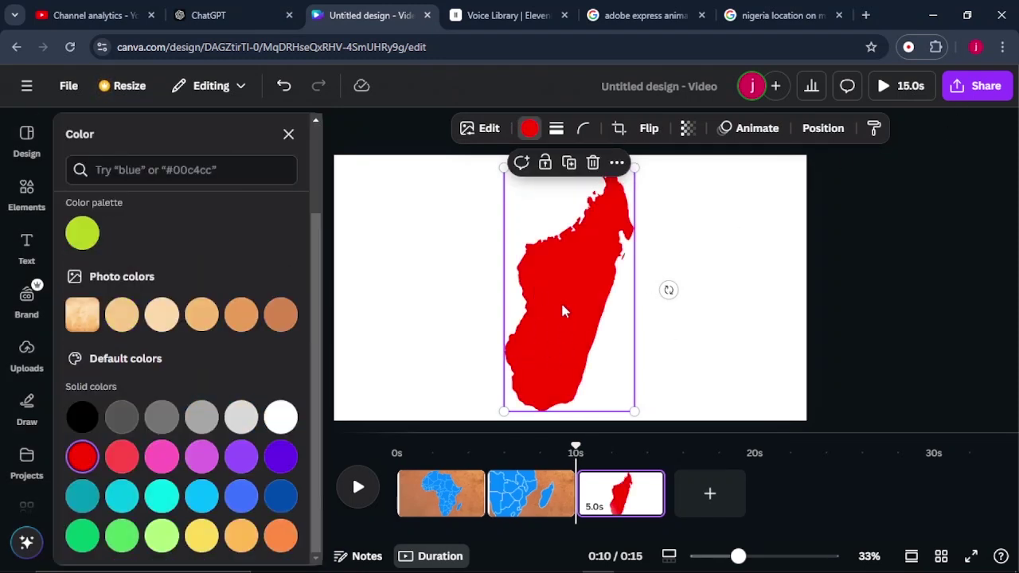
click(717, 230)
- Download only the current page, Page 3, as a PNG with a transparent background
click(968, 92)
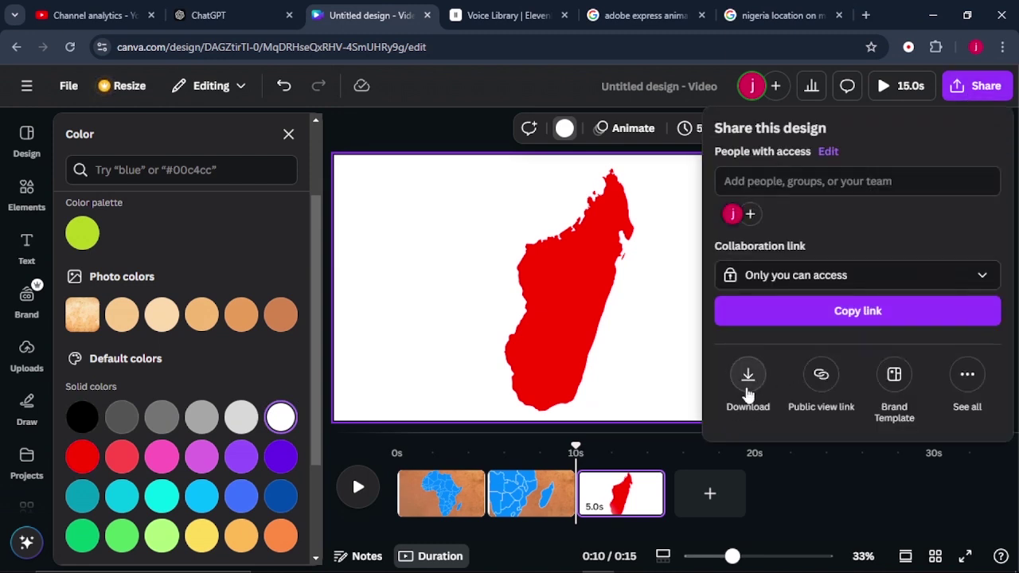
click(747, 375)
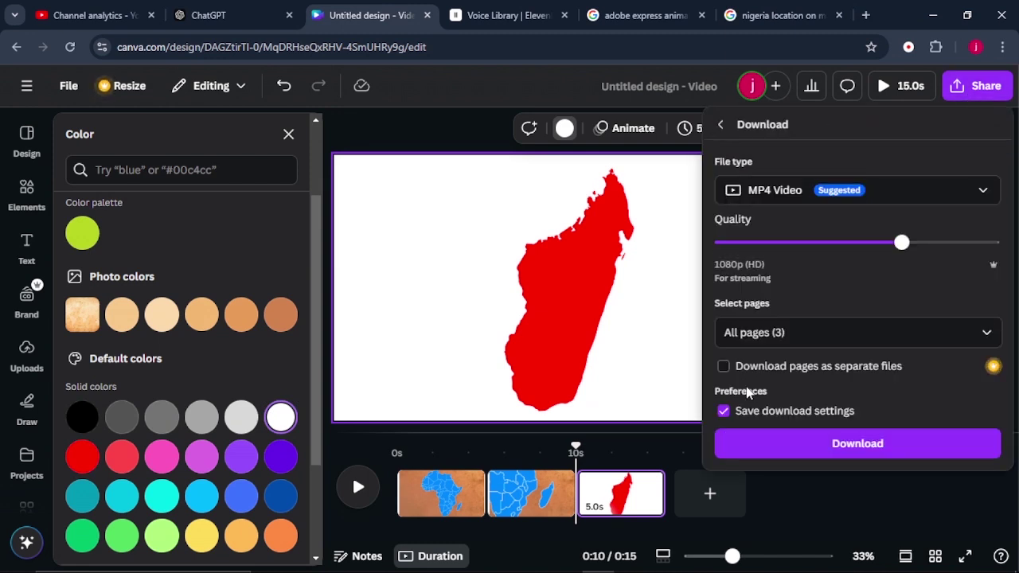
click(766, 195)
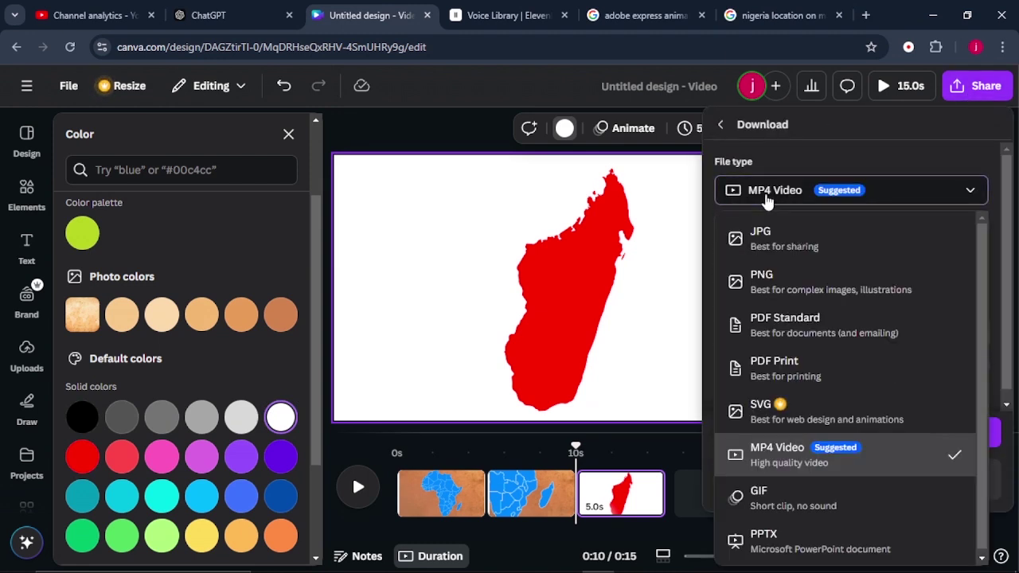
click(766, 280)
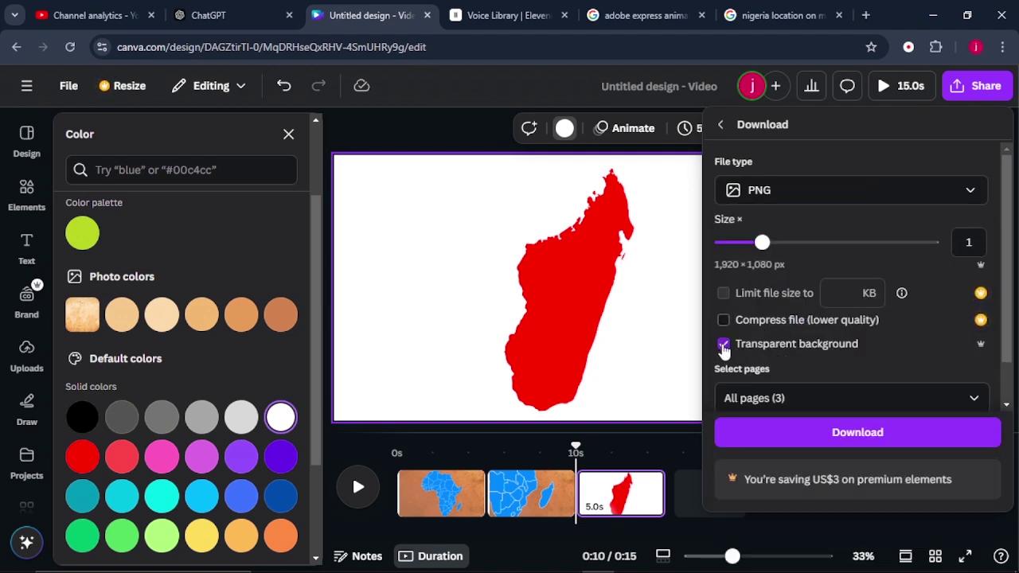
click(800, 398)
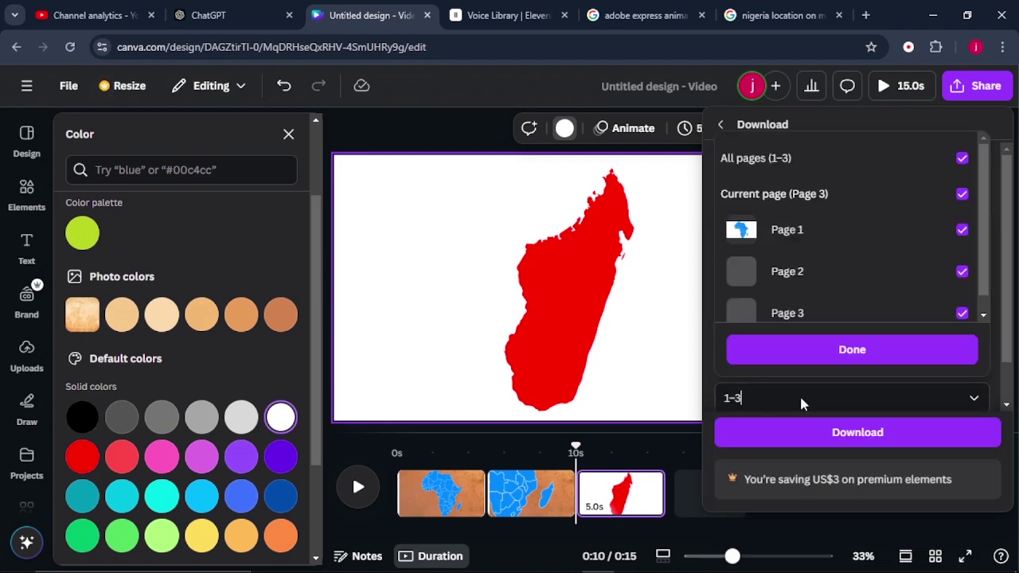
click(961, 159)
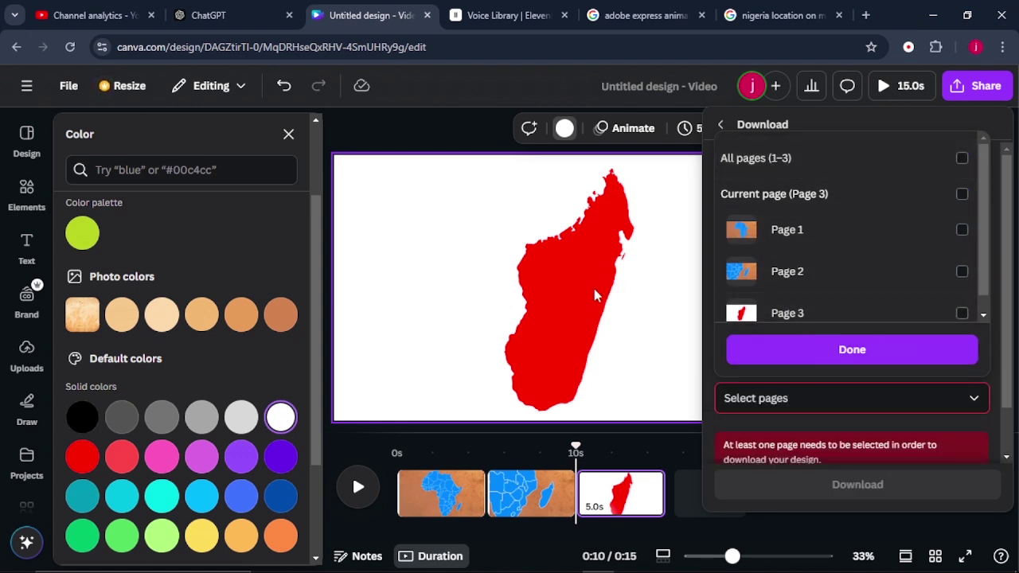
click(774, 193)
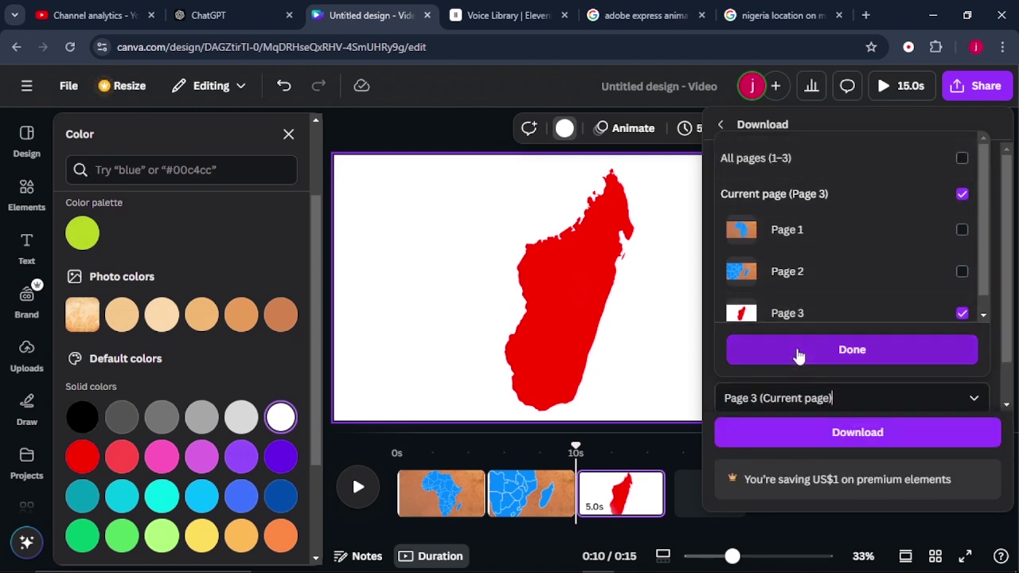
click(795, 350)
click(791, 434)
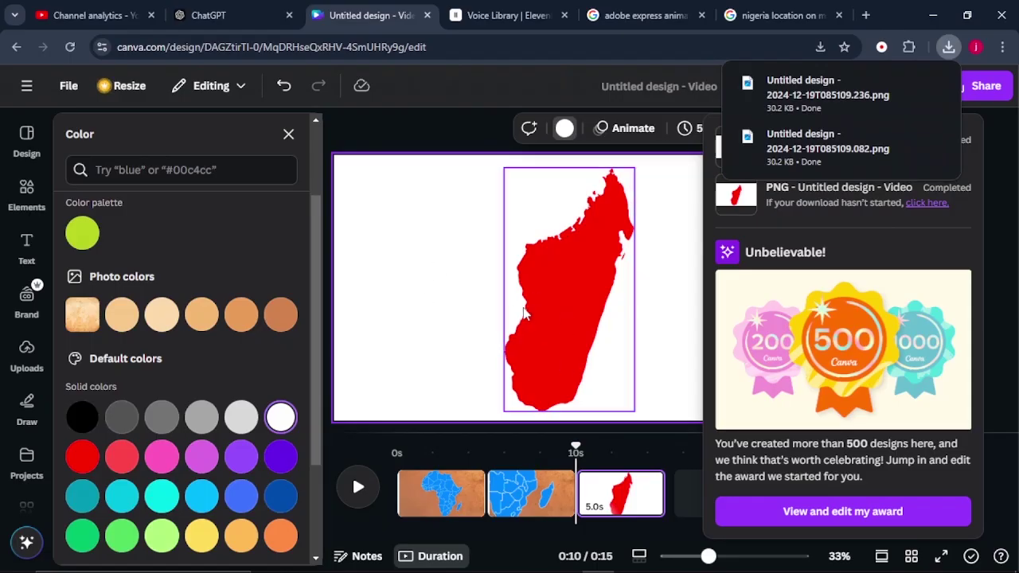
click(649, 308)
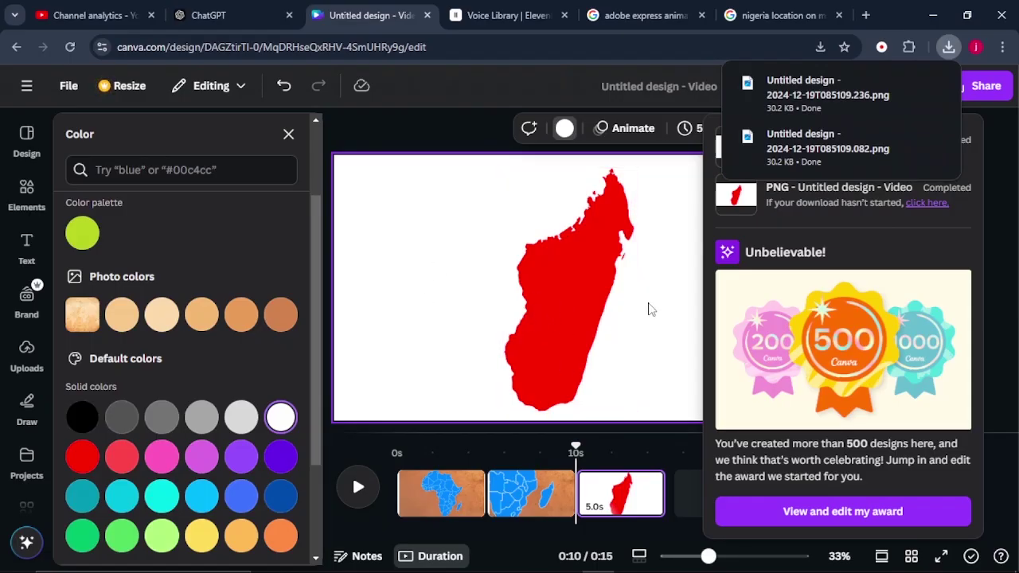
- Search for "background remover" in a new browser tab and open the remove.bg site
click(864, 15)
text(back)
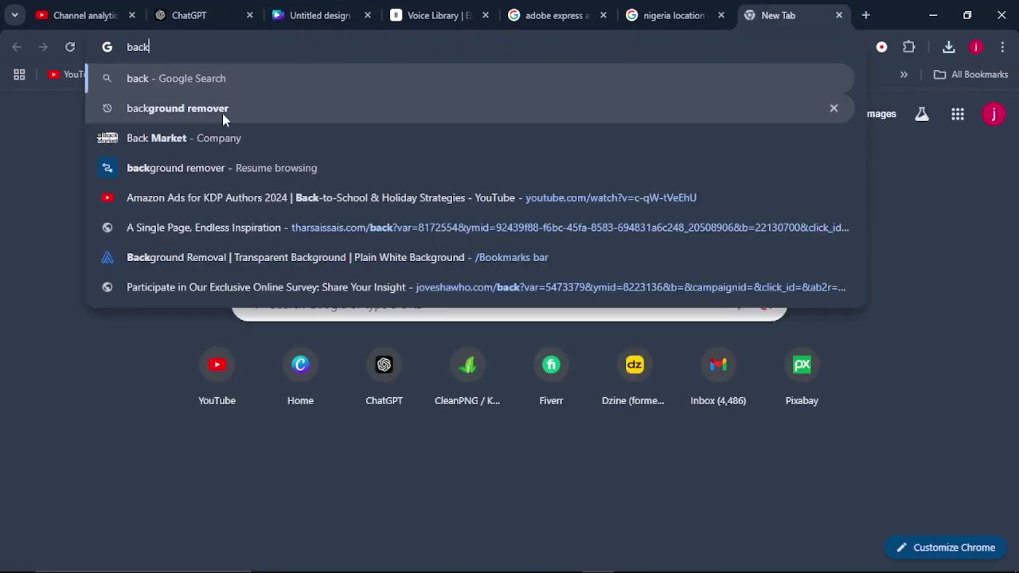
click(225, 109)
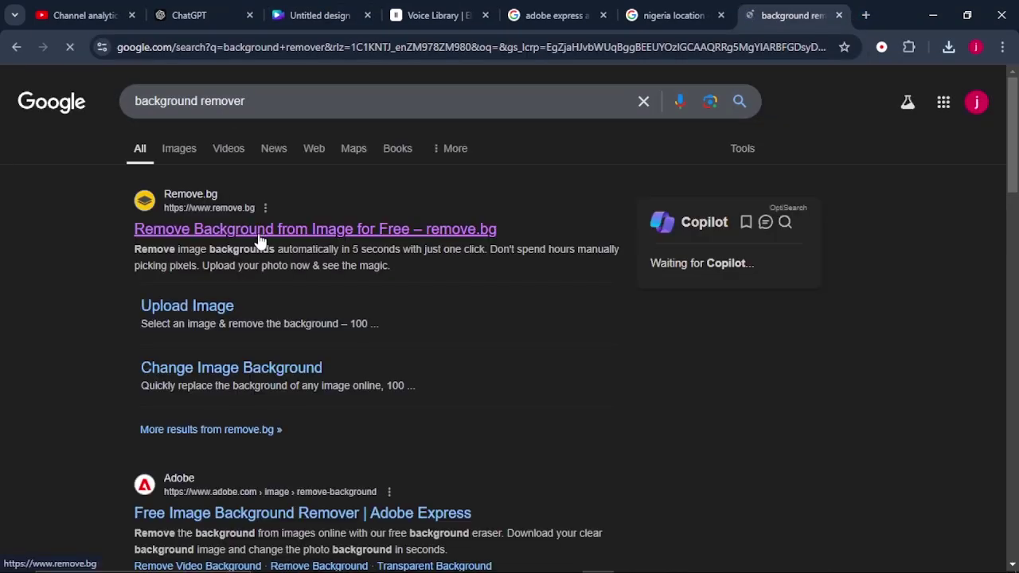
click(260, 231)
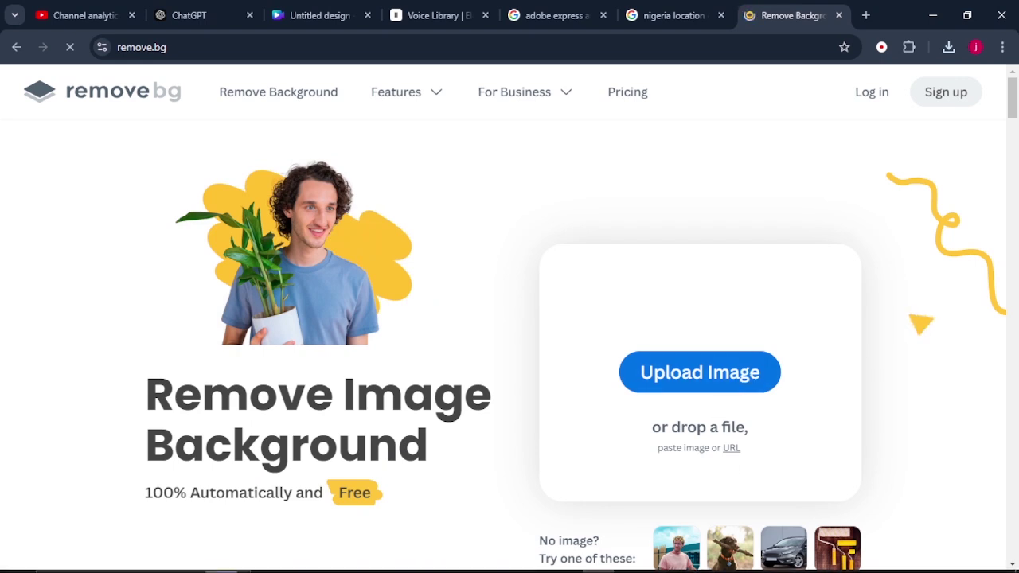
- Upload the red Madagascar PNG to remove.bg and download the standard-size cutout
drag(593, 557, 637, 390)
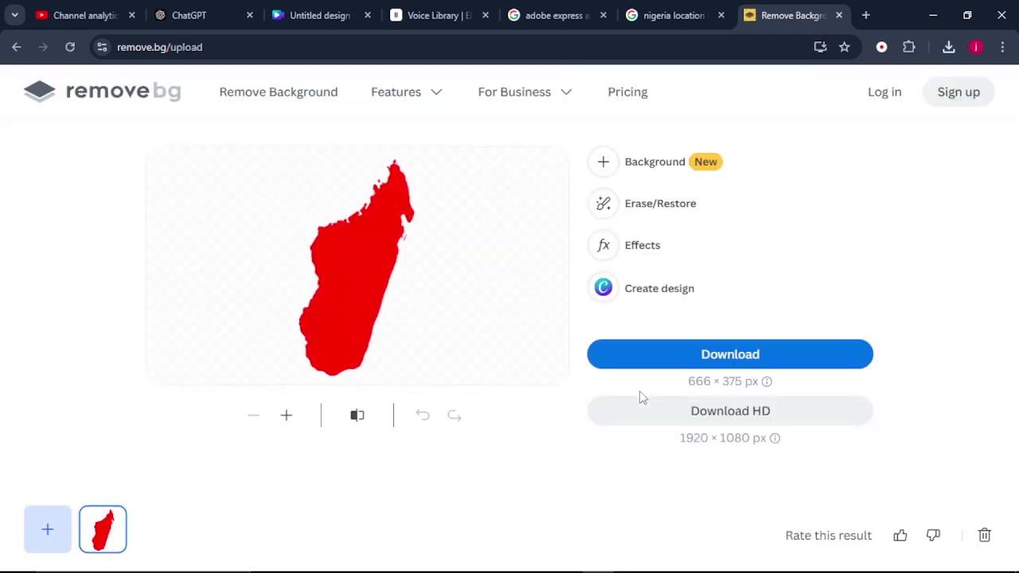
click(738, 362)
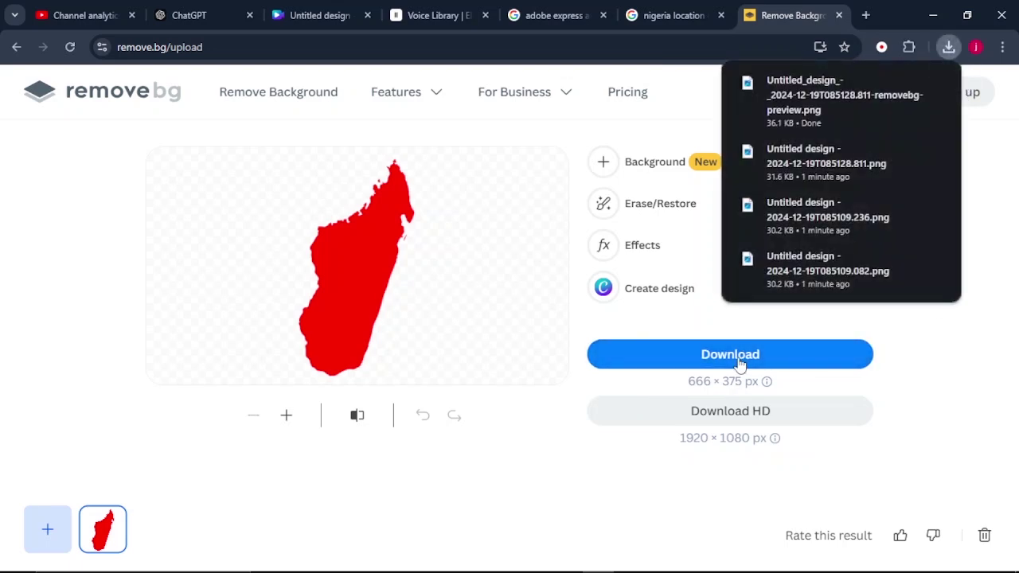
- Switch back to the Canva design and place the uploaded red Madagascar cutout on the second page
click(322, 15)
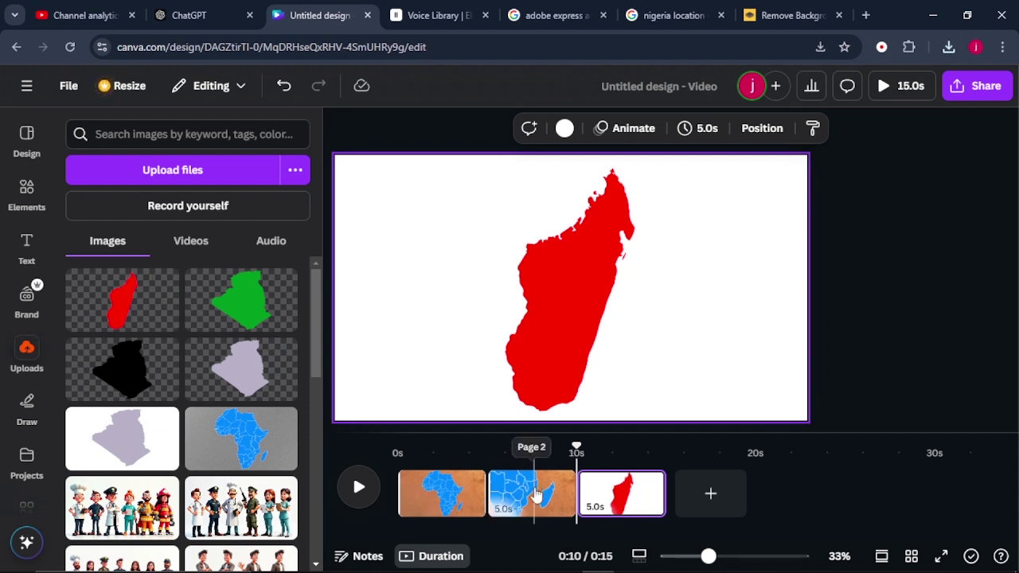
click(534, 495)
click(534, 495)
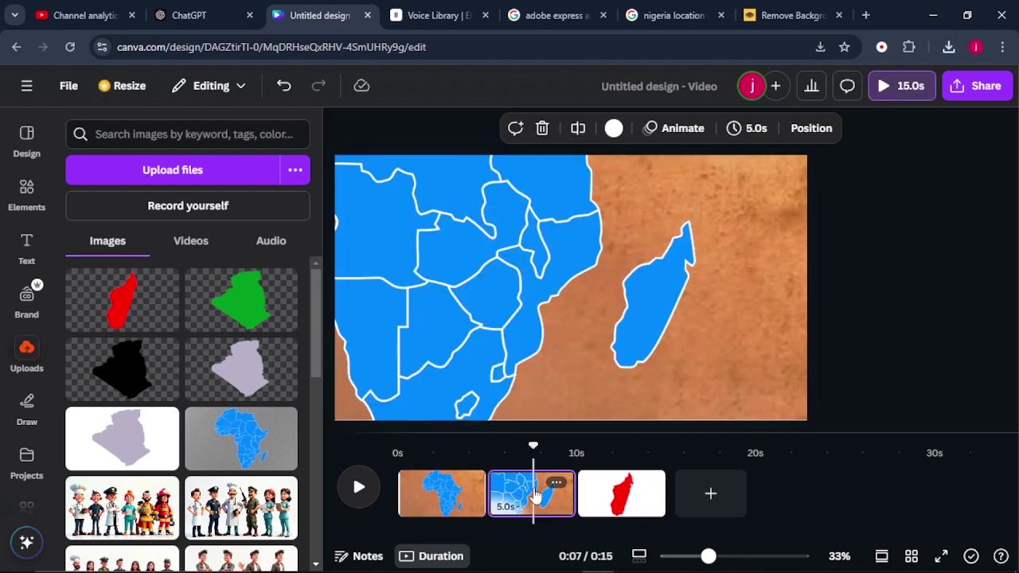
click(116, 303)
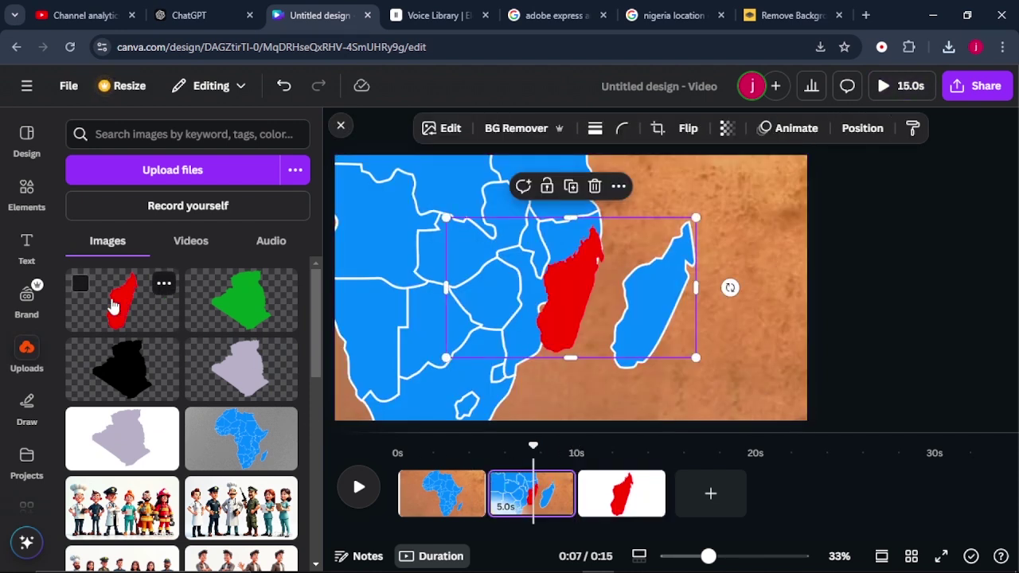
- Move, crop, enlarge and slightly rotate the red cutout to cover Madagascar on the Africa map
drag(562, 302, 650, 302)
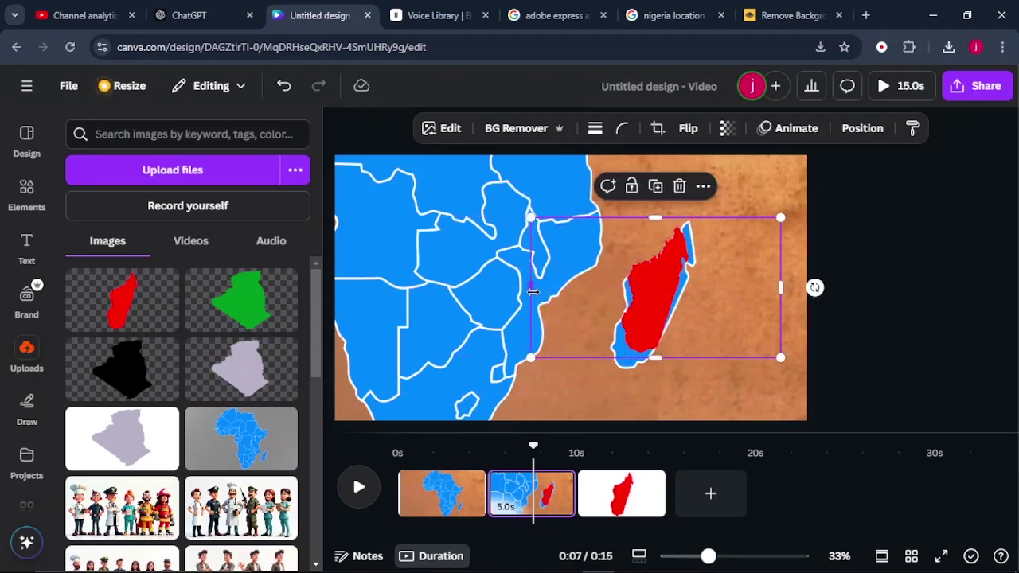
drag(537, 291, 581, 291)
drag(780, 289, 709, 295)
drag(712, 218, 722, 214)
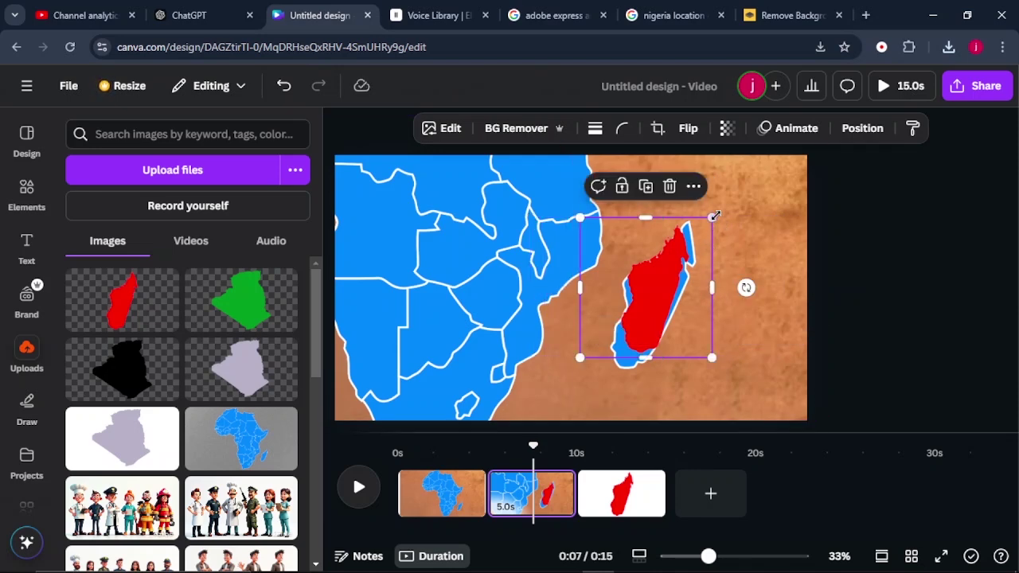
drag(579, 357, 569, 378)
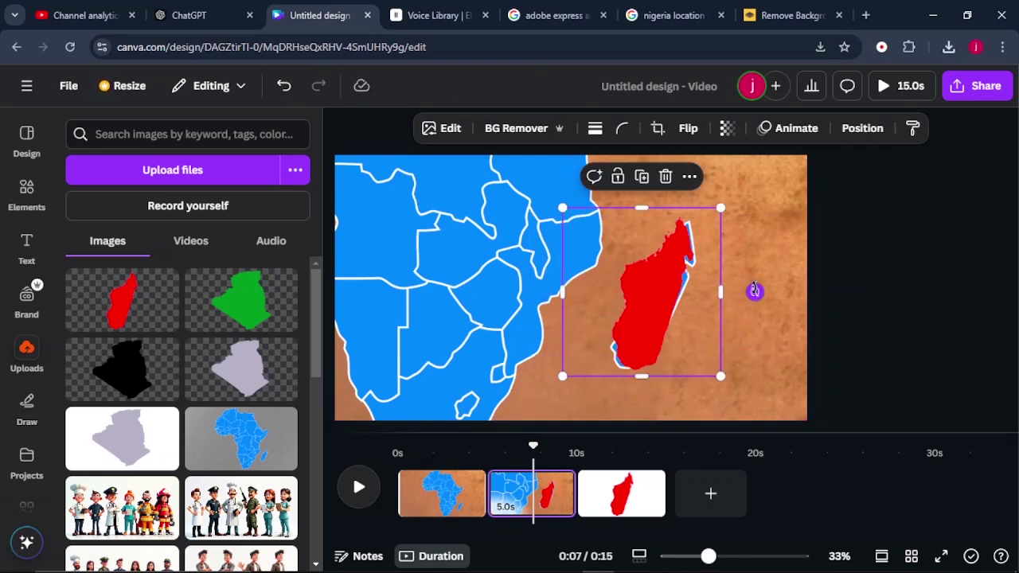
drag(754, 290, 758, 292)
click(809, 253)
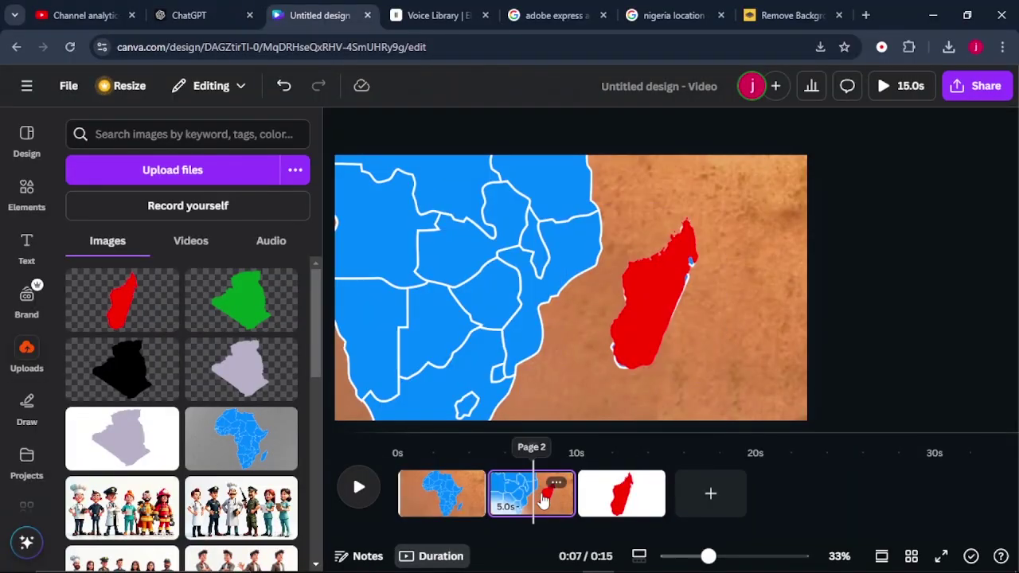
- Add a heading reading "Madagascar" to the second page
click(27, 248)
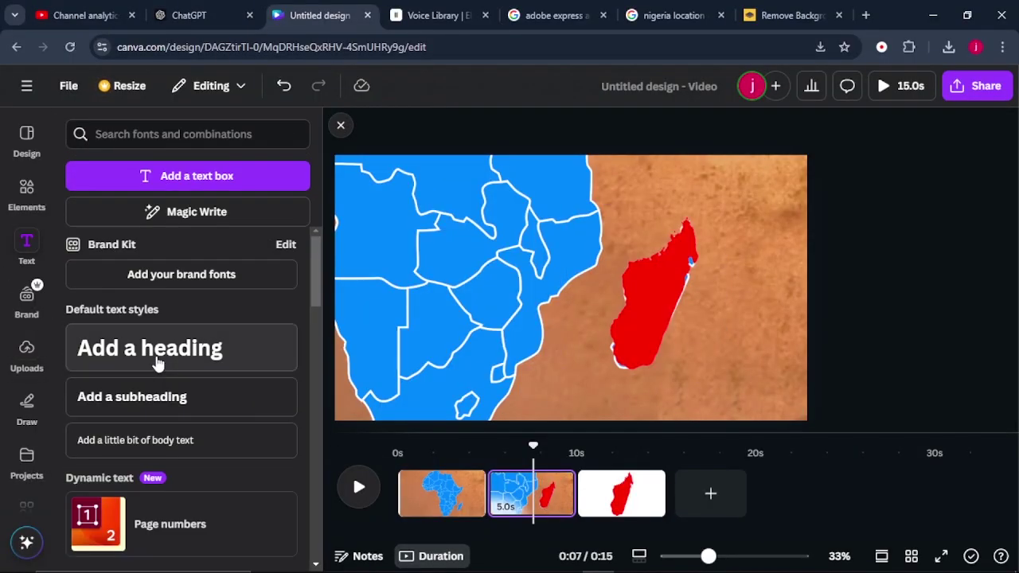
click(156, 363)
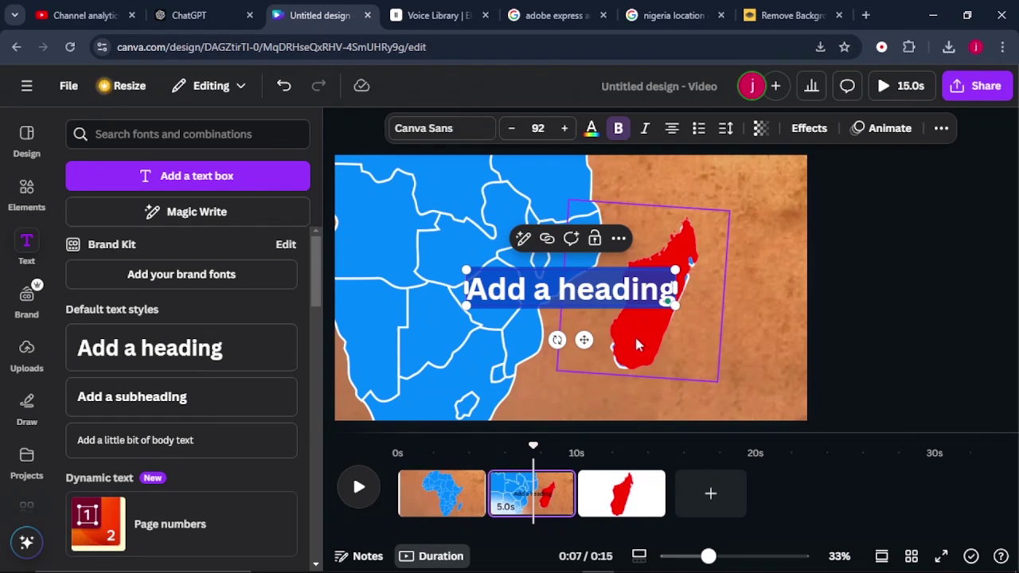
text(Madagascar)
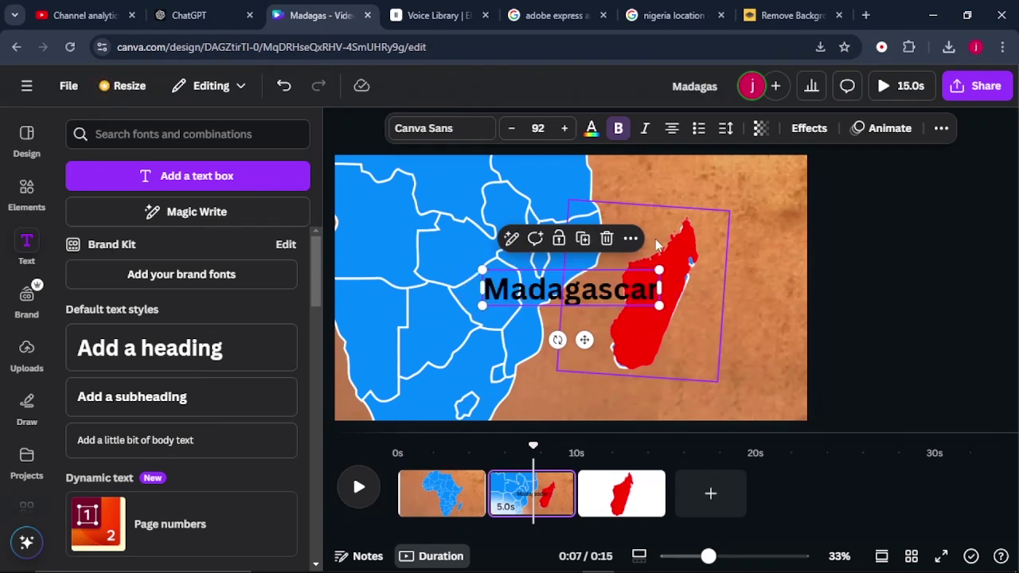
key(Escape)
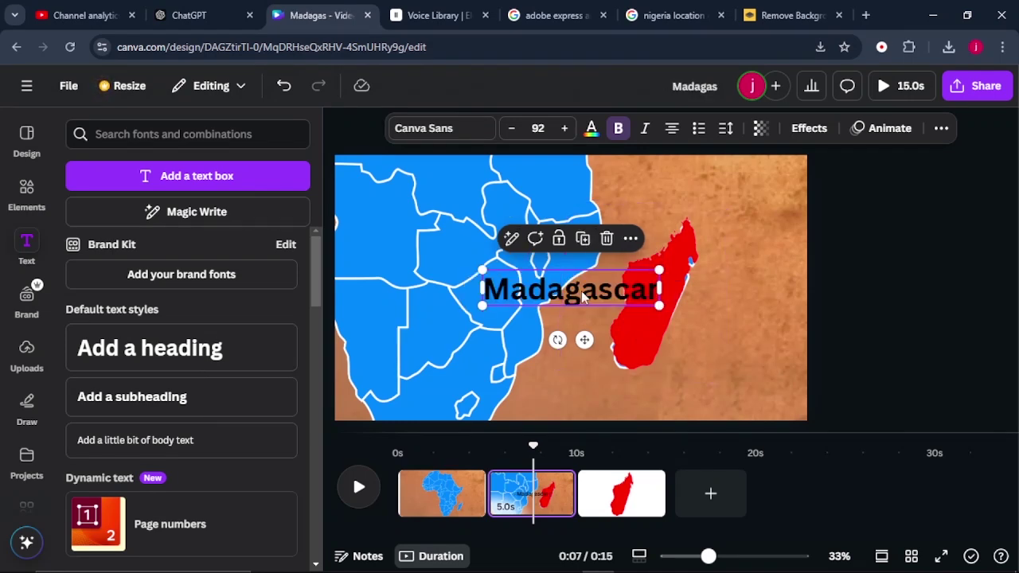
- Change the "Madagascar" heading's text colour to white
click(591, 128)
click(238, 182)
click(500, 301)
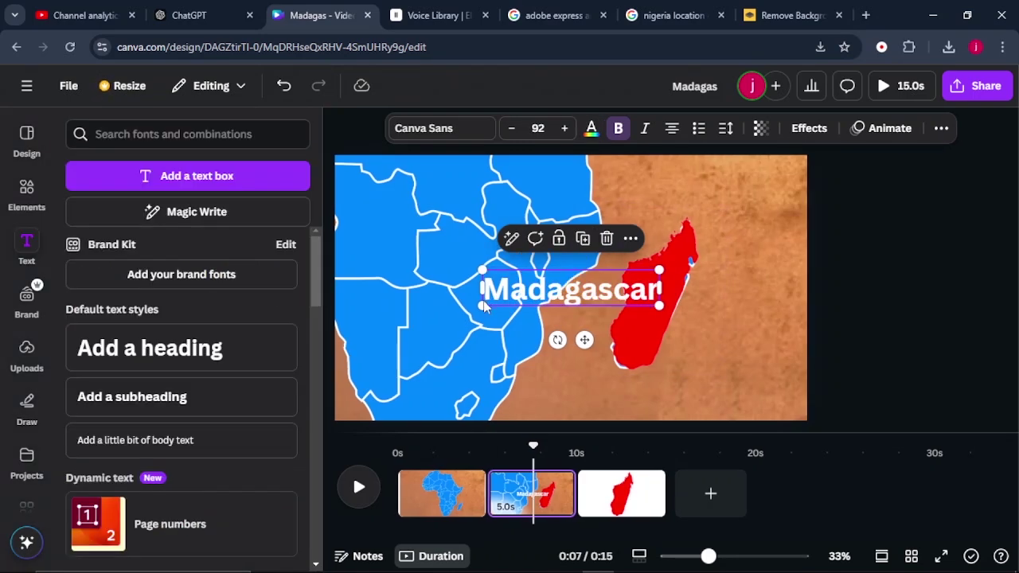
- Shrink the "Madagascar" heading to size 51.4, rotate it to run along the red cutout, and duplicate it
drag(482, 302, 658, 338)
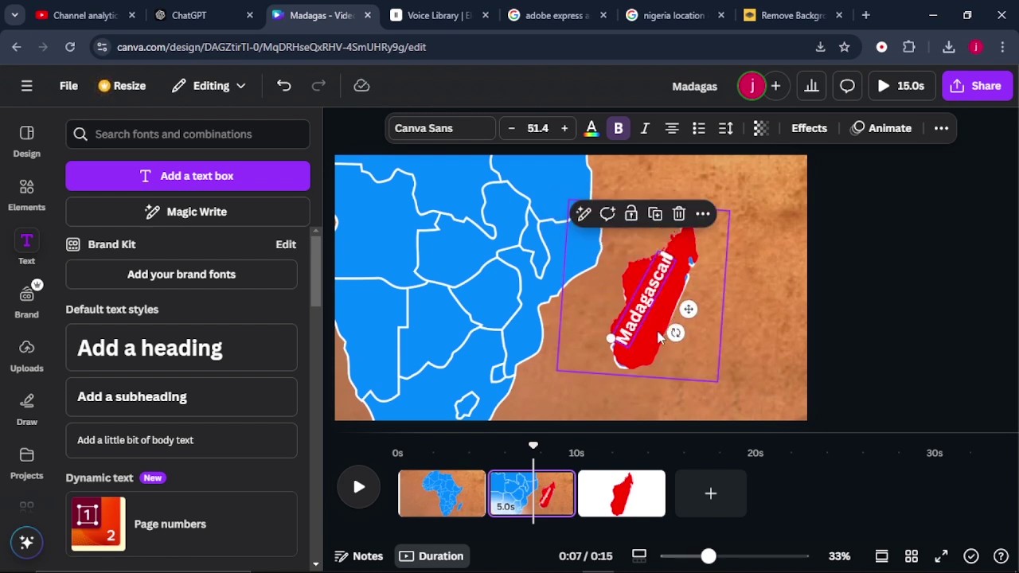
key(ctrl+d)
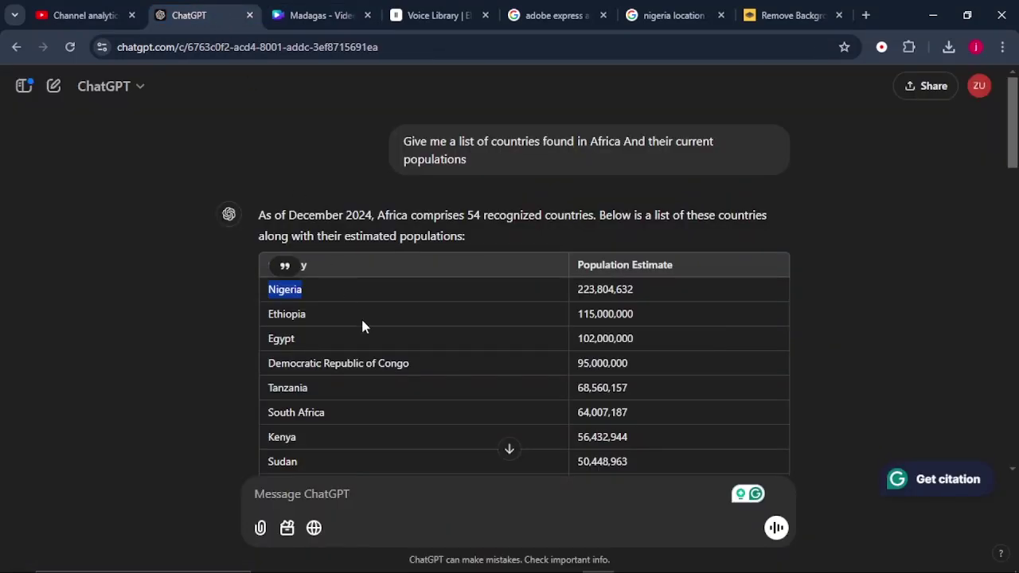
- Copy Madagascar's population estimate, 31,165,654, from the ChatGPT country table and return to the Canva design
scroll(377, 360, down, 3)
scroll(377, 361, down, 1)
double_click(406, 346)
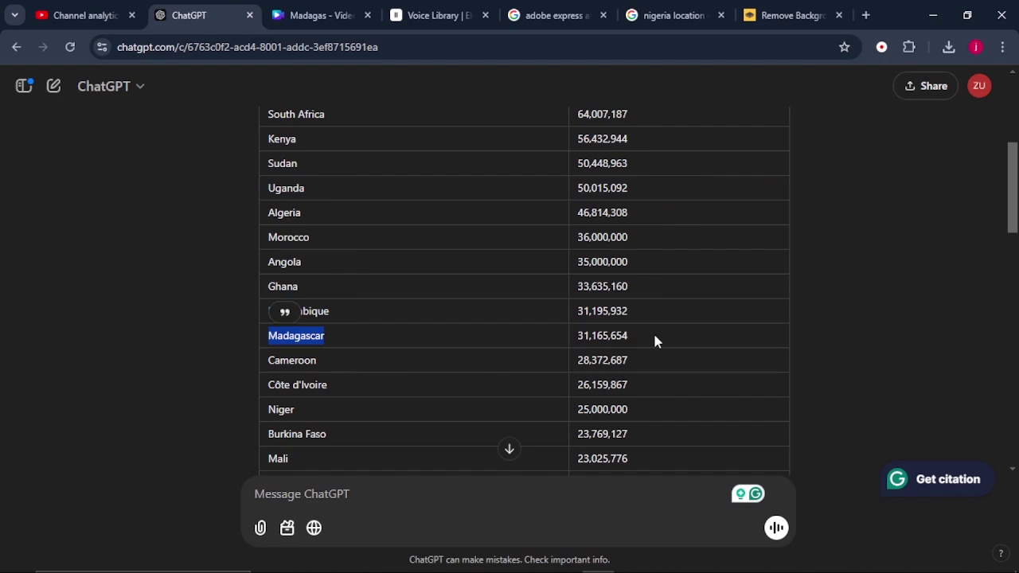
drag(654, 340, 549, 339)
key(ctrl+c)
click(351, 11)
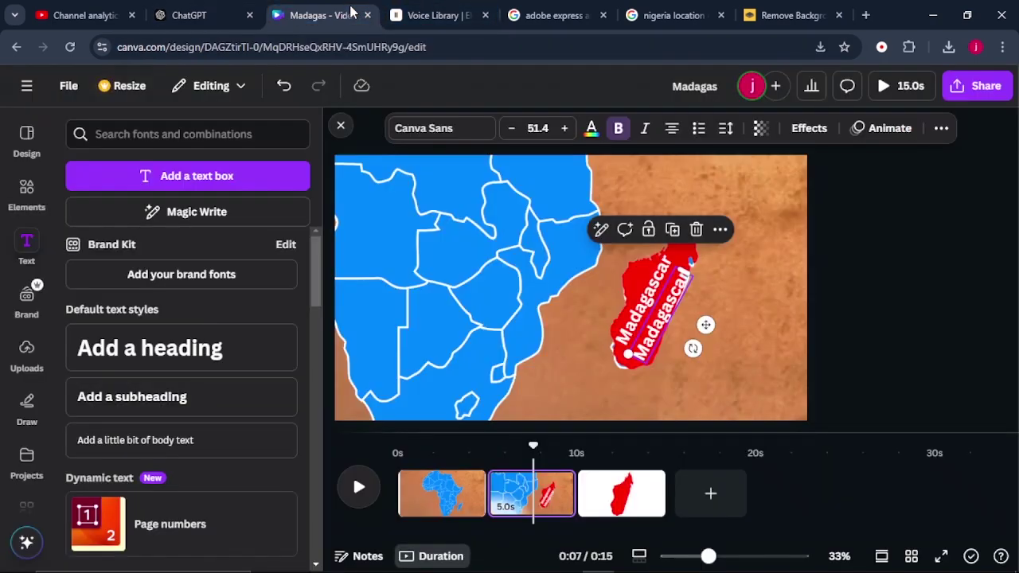
- Replace the duplicated heading's text with the copied population as plain text and make it read "31,165,654 P.E"
double_click(676, 299)
right_click(678, 296)
click(700, 114)
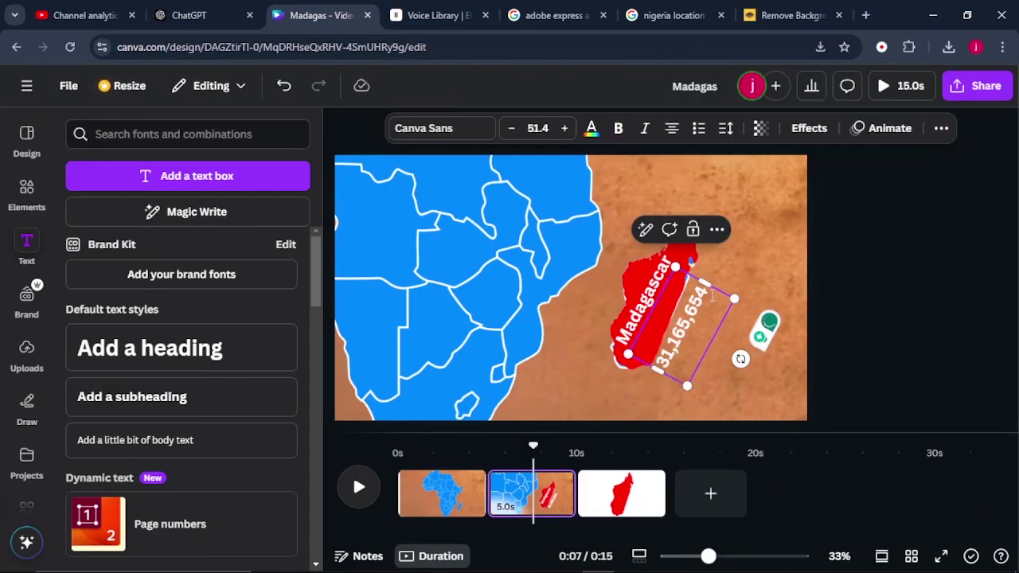
key(ctrl+b)
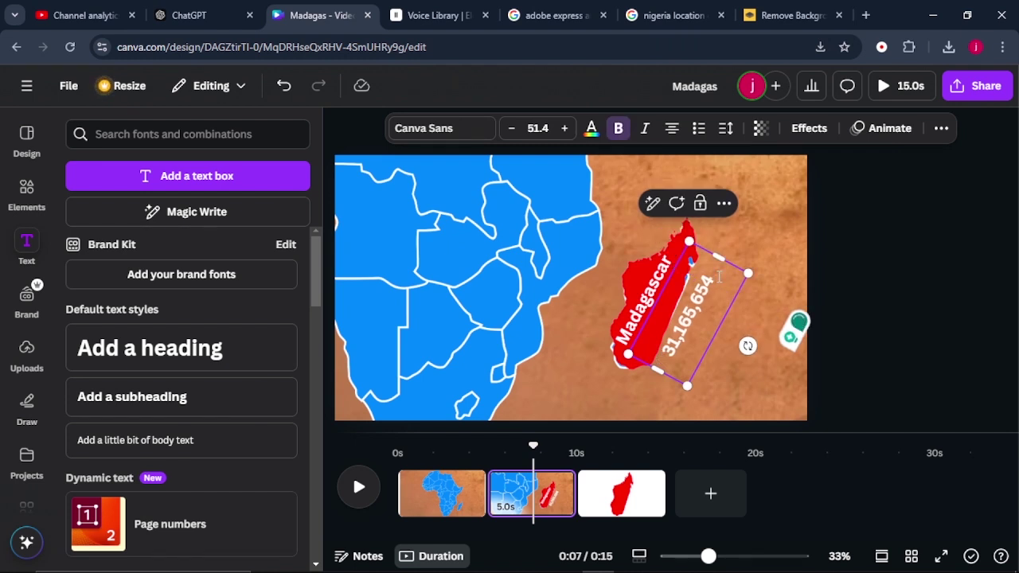
text(PE)
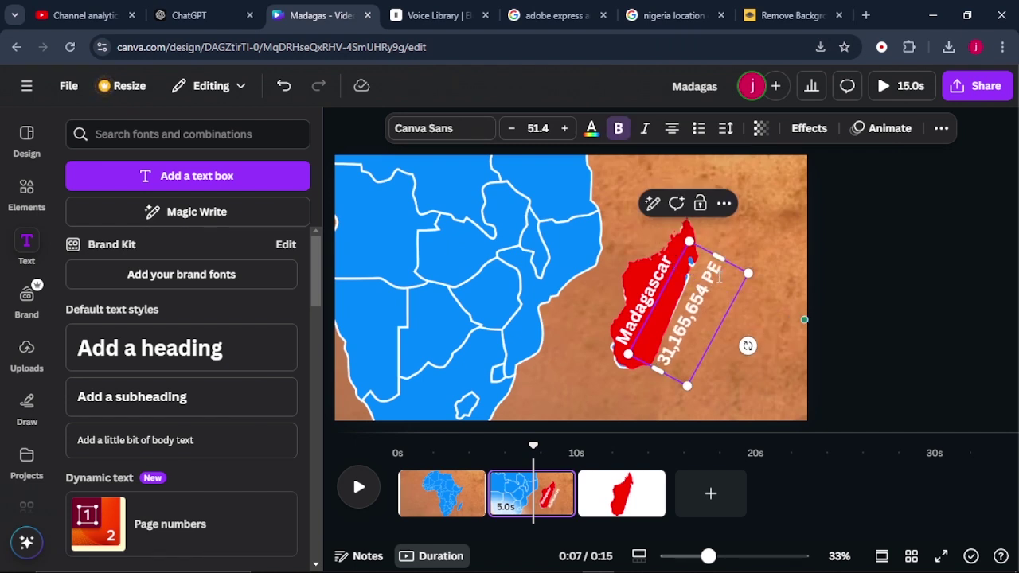
- Shrink the population label to size 26.7 so it fits on the red cutout beside the country name
drag(747, 273, 691, 283)
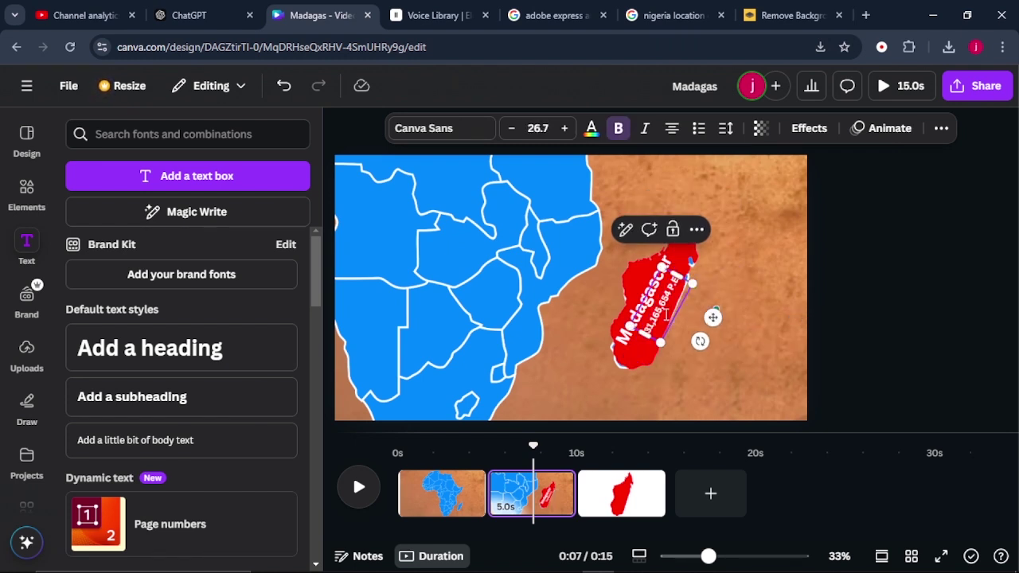
click(746, 300)
key(ctrl+z)
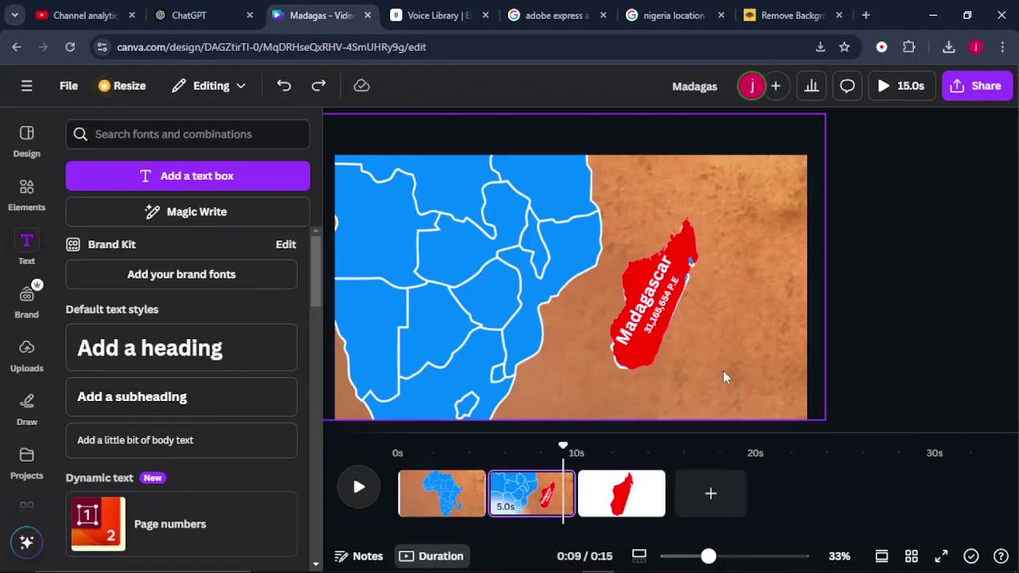
- Apply the Ink animation to the red Madagascar cutout
click(636, 367)
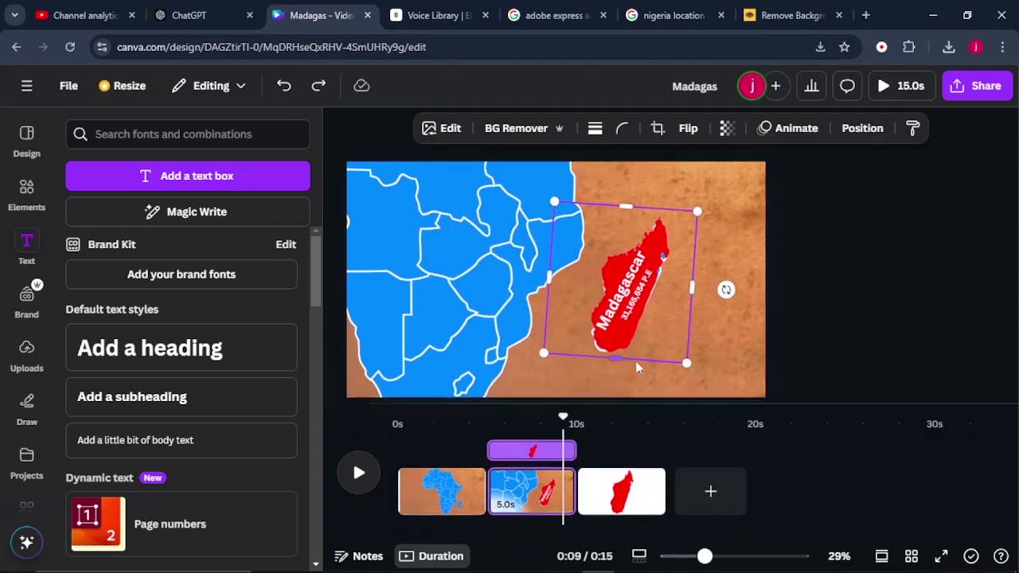
click(796, 131)
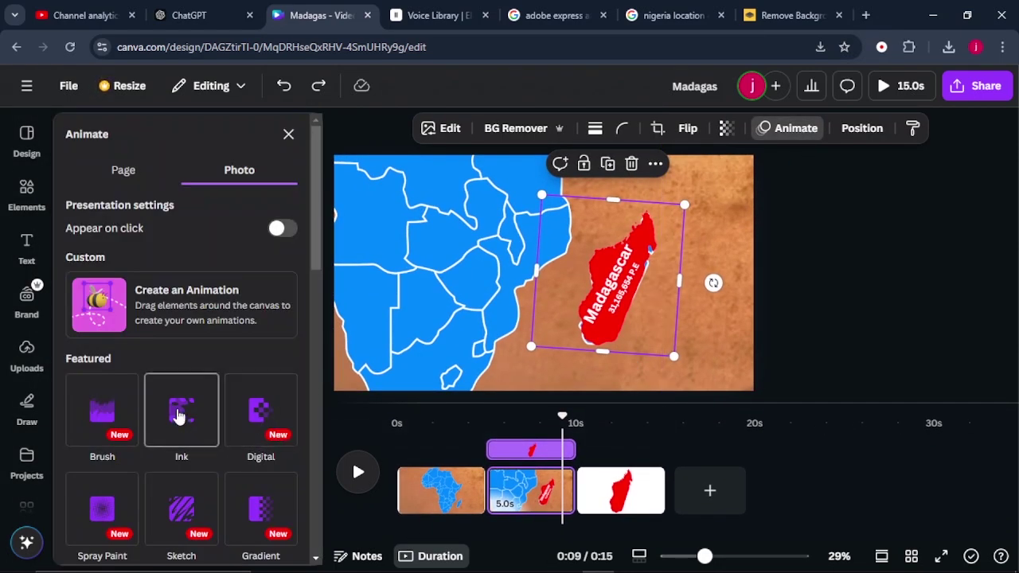
scroll(178, 415, down, 1)
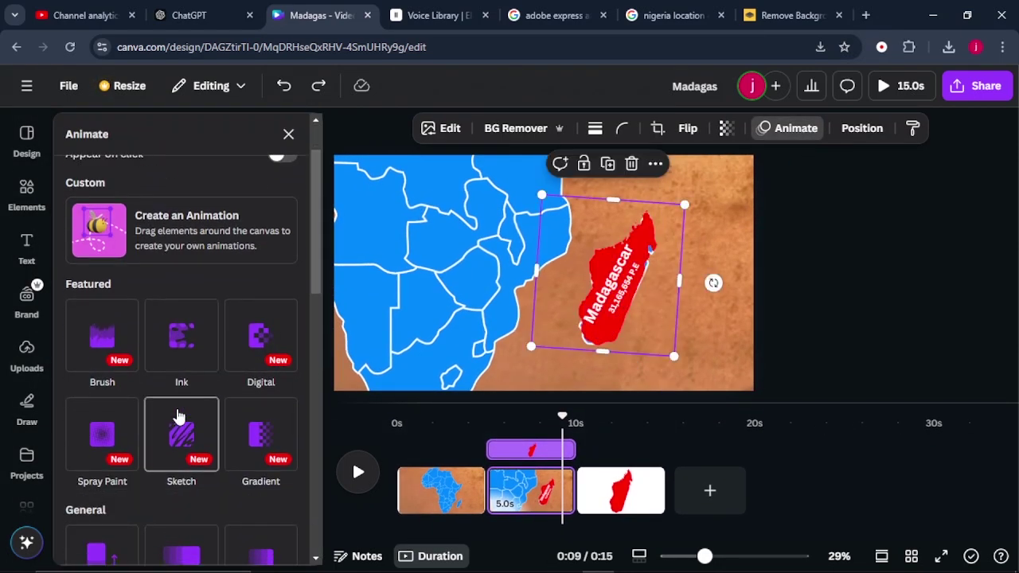
click(177, 358)
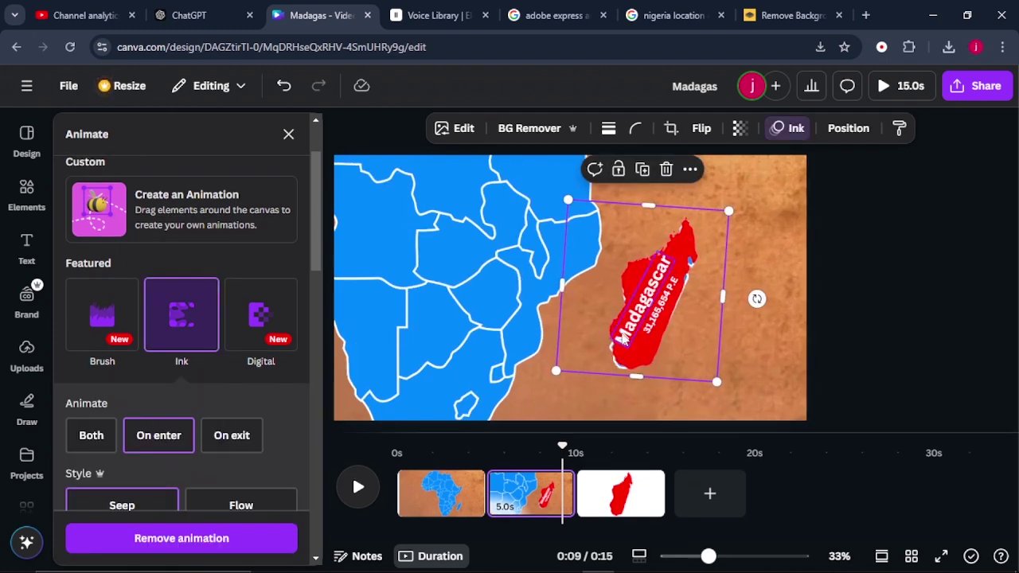
- Apply the Clarify animation to the "Madagascar" heading and the Ascend animation to the population label
click(623, 339)
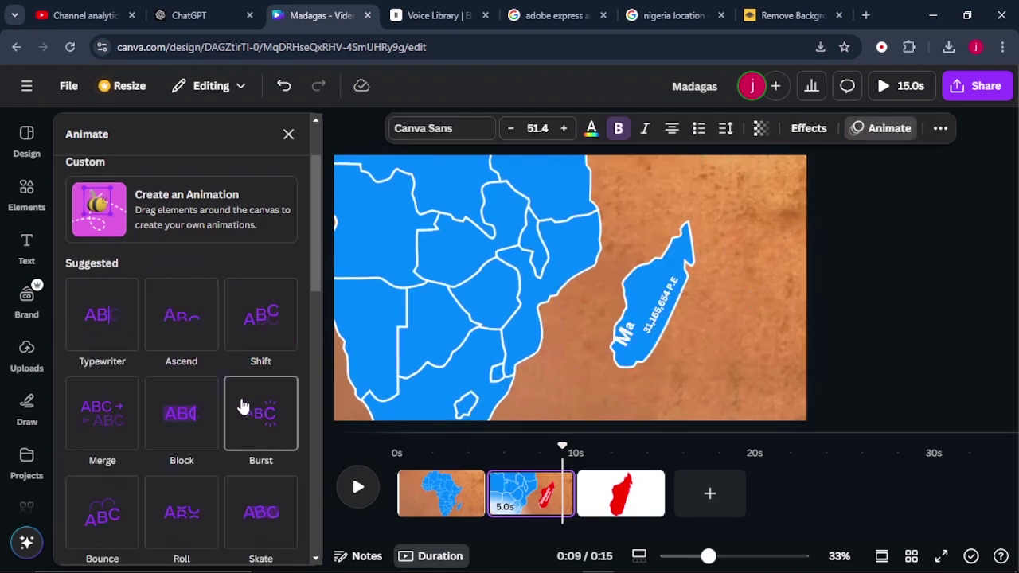
scroll(235, 402, down, 3)
scroll(232, 387, up, 3)
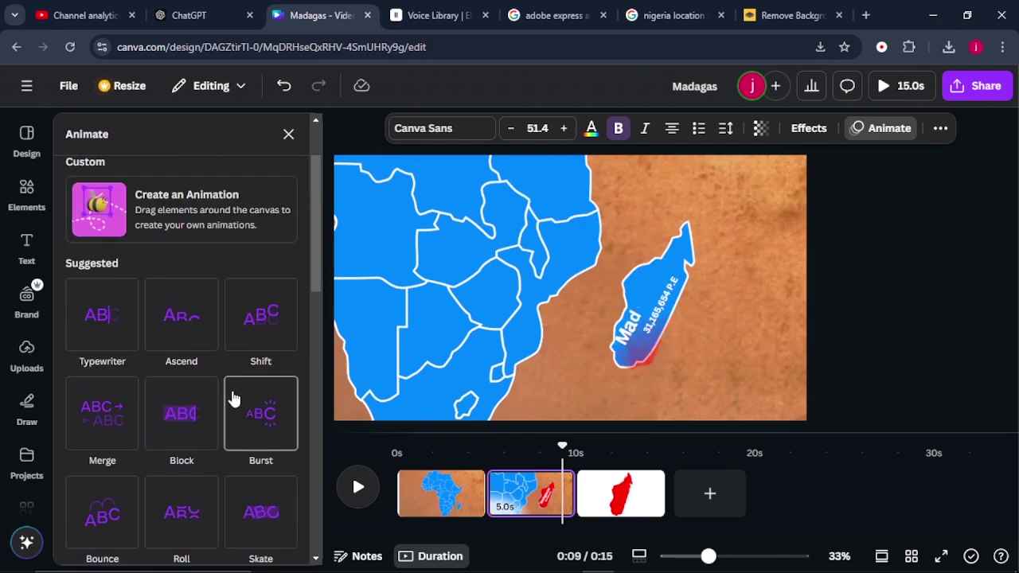
scroll(191, 390, down, 3)
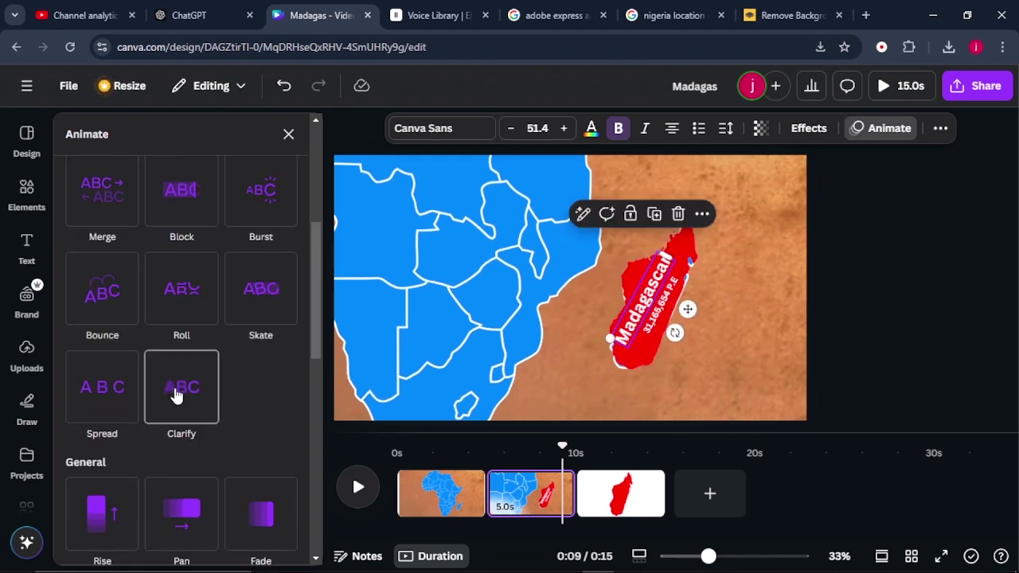
scroll(177, 396, down, 3)
click(658, 323)
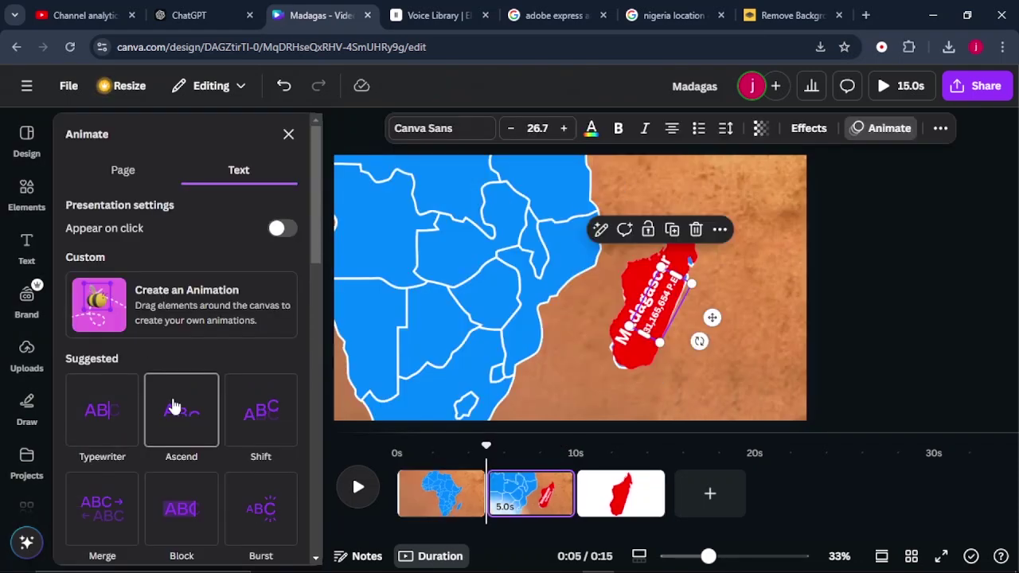
click(174, 406)
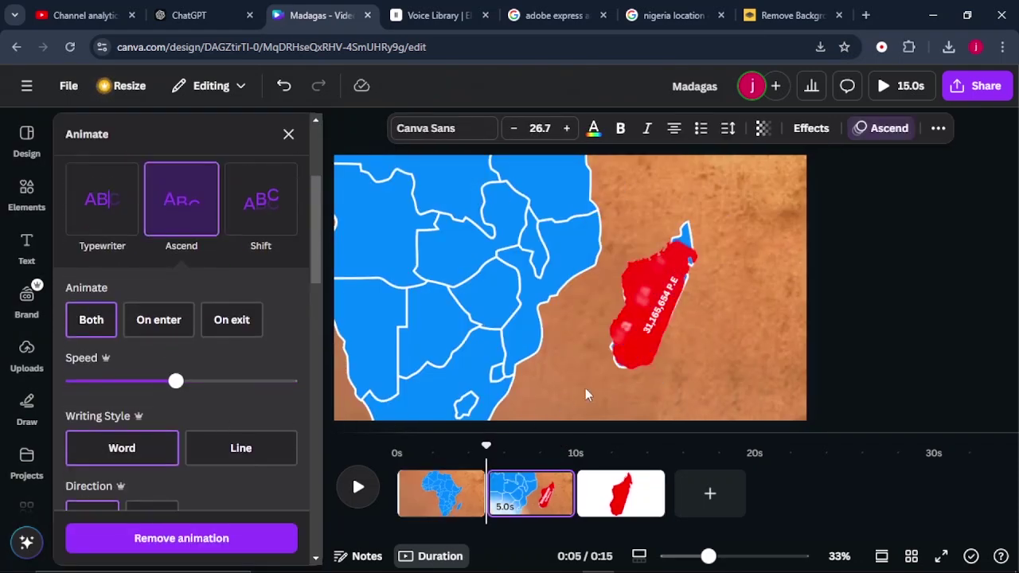
- Show the red cutout's element timing and trim its start to about 7 seconds on the timeline
click(630, 366)
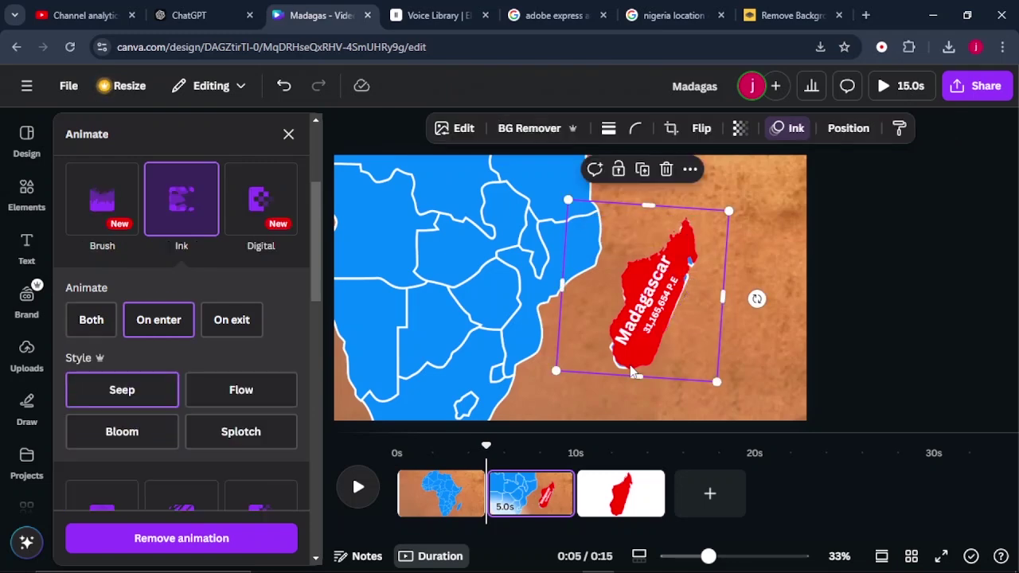
right_click(629, 366)
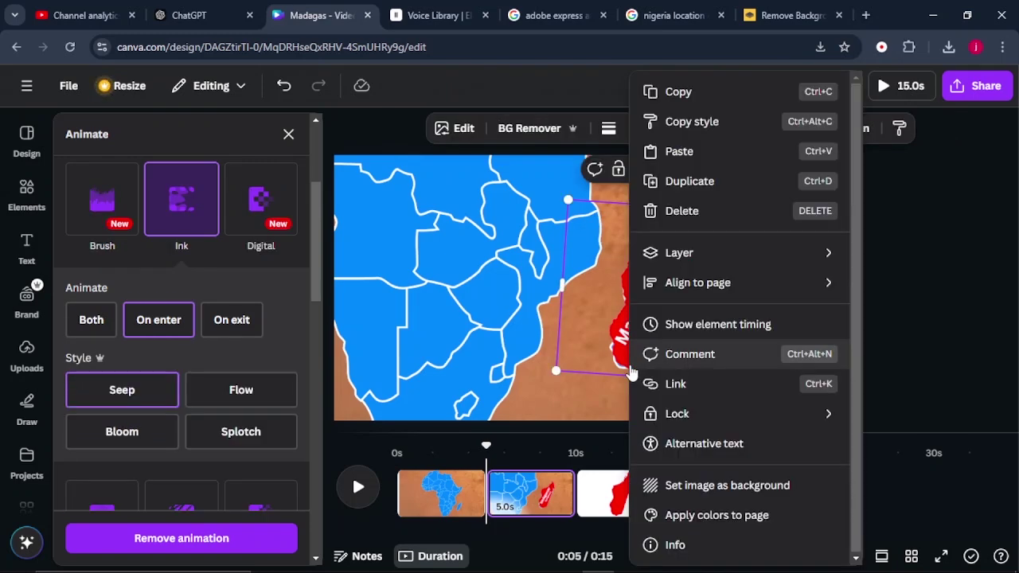
click(686, 326)
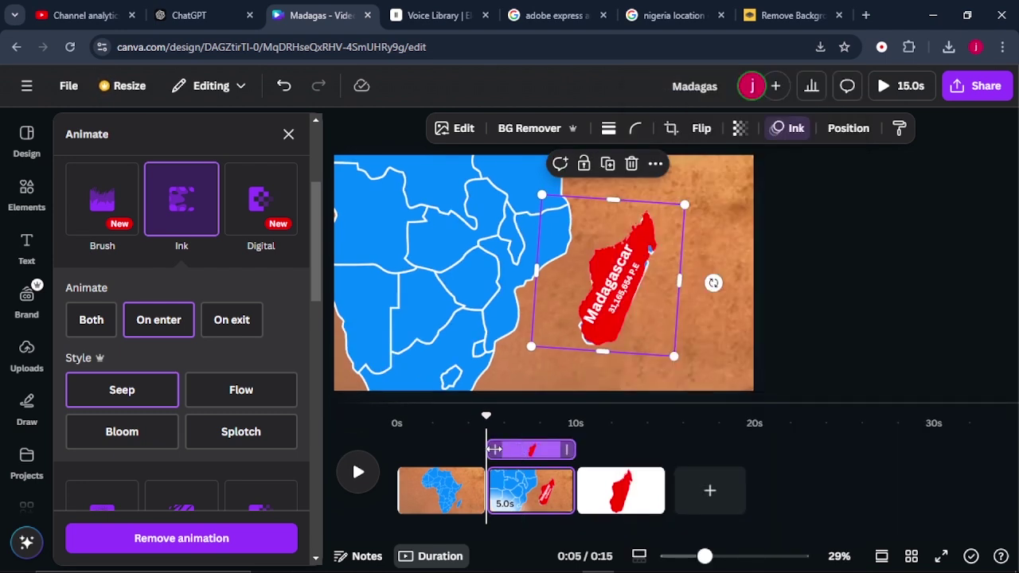
drag(498, 449, 530, 451)
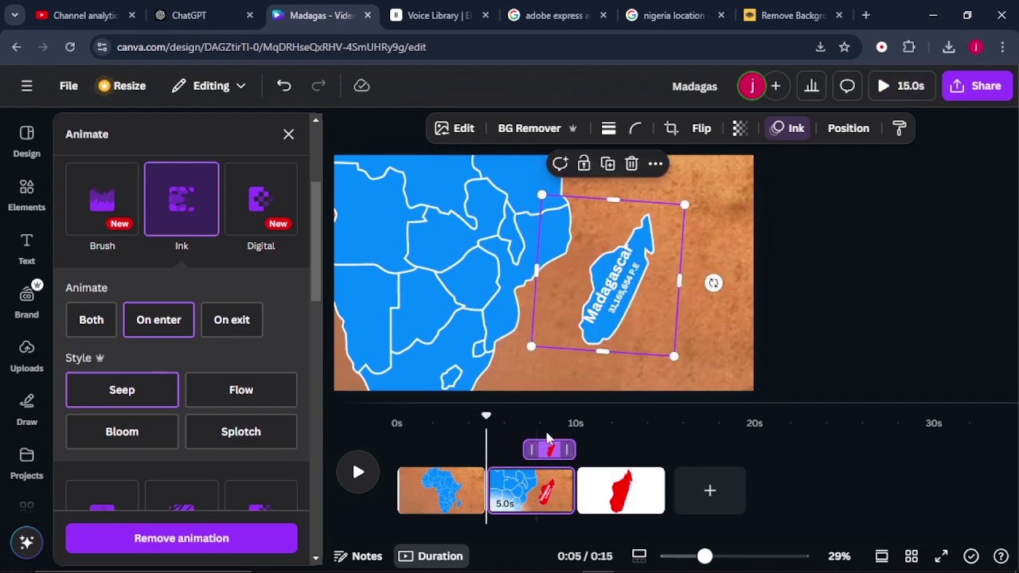
- Trim the "Madagascar" heading to start at about 8 seconds and the population label at about 9 seconds
click(596, 309)
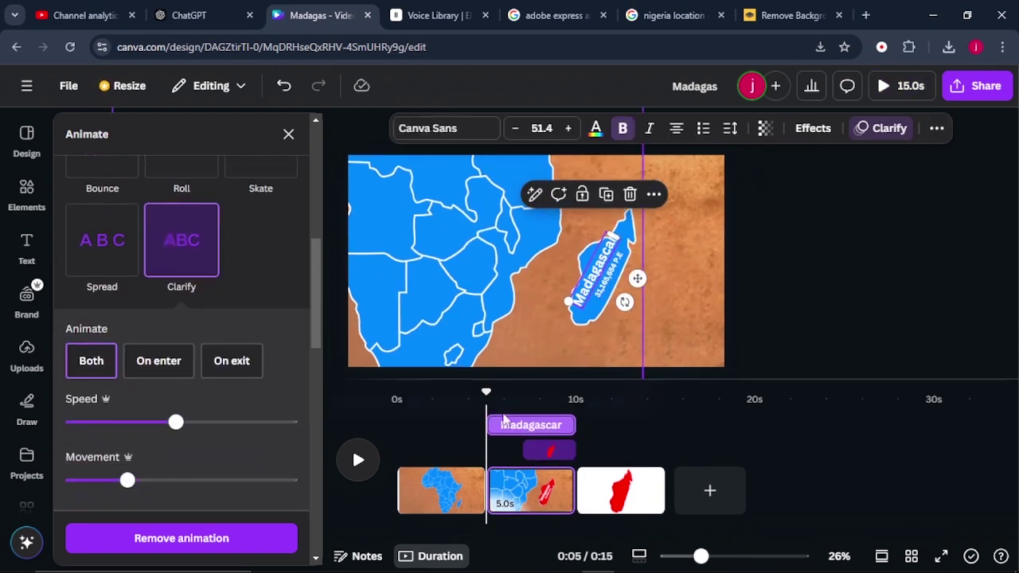
drag(492, 424, 534, 428)
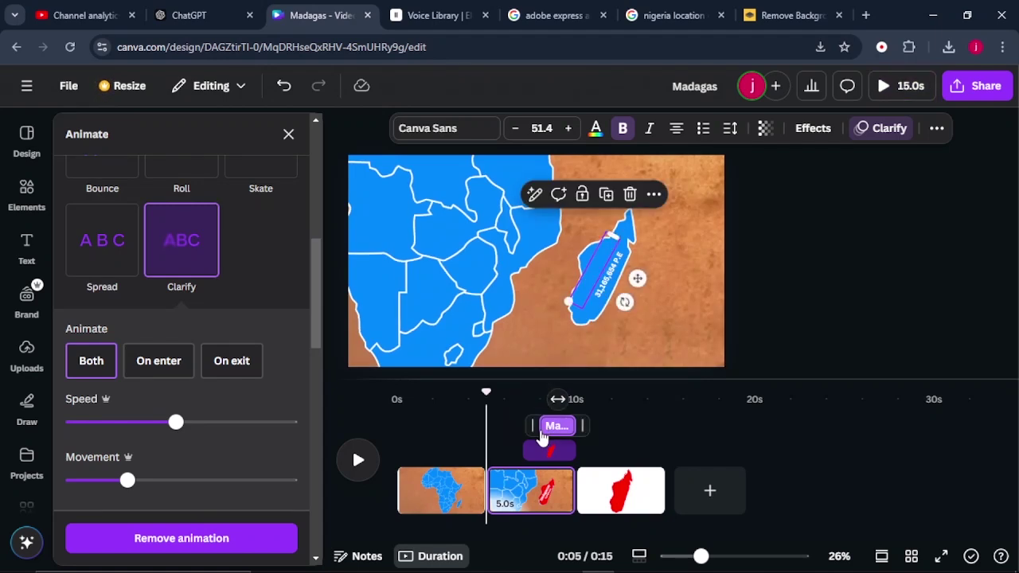
click(598, 297)
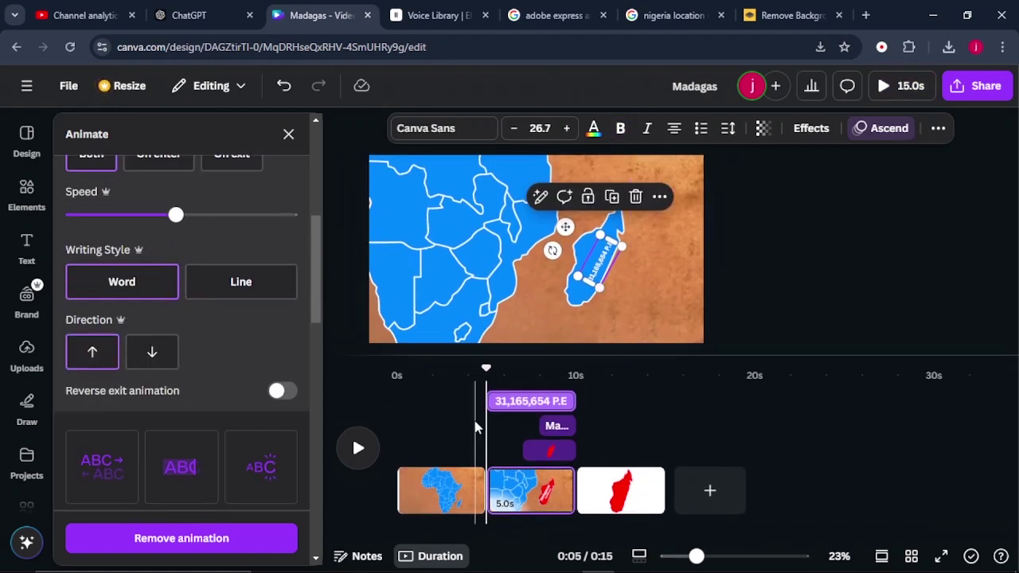
drag(494, 401, 557, 401)
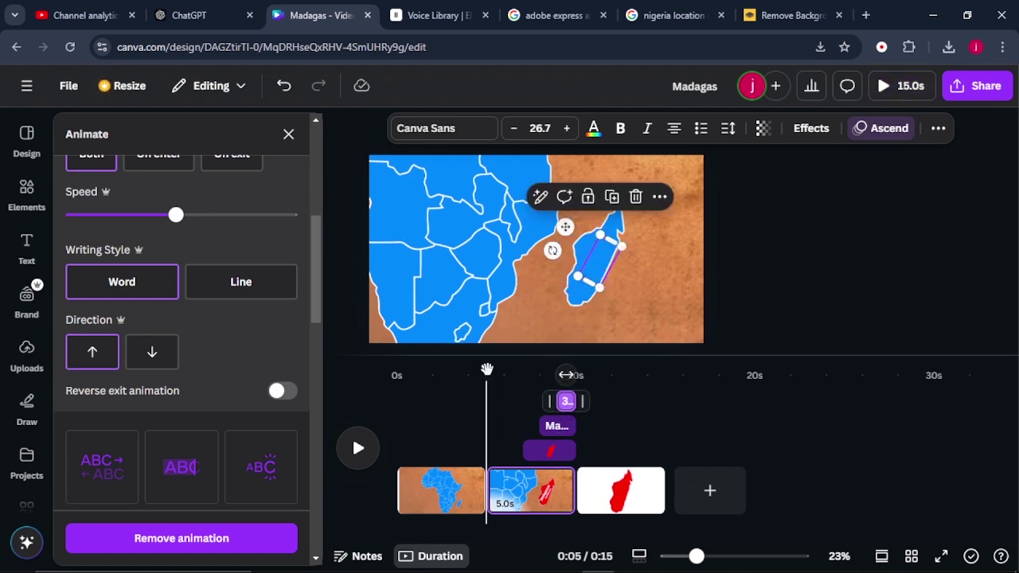
- Play back the video from just before the second page to check the zoom and the staggered element animations
click(478, 368)
key(space)
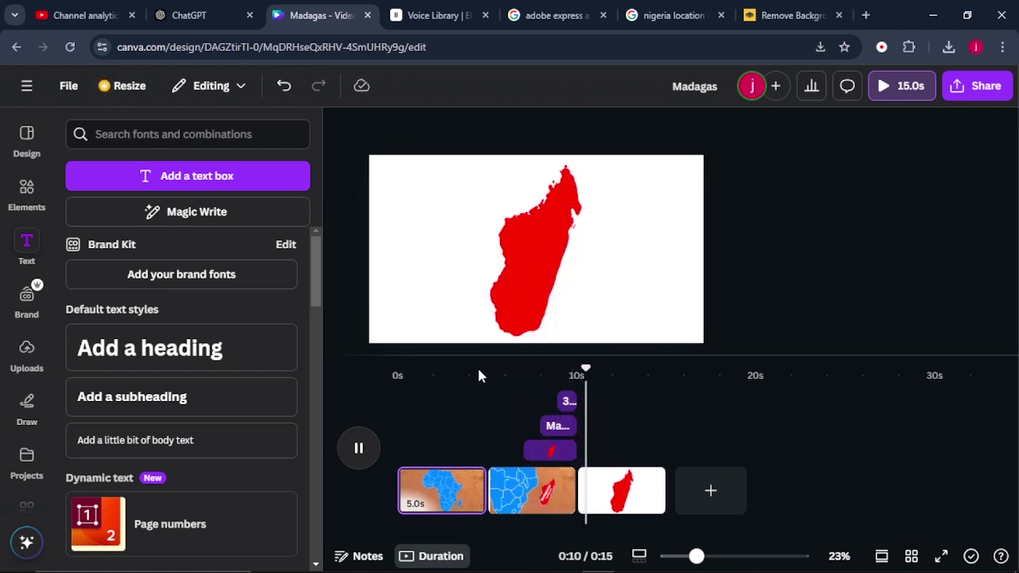
key(space)
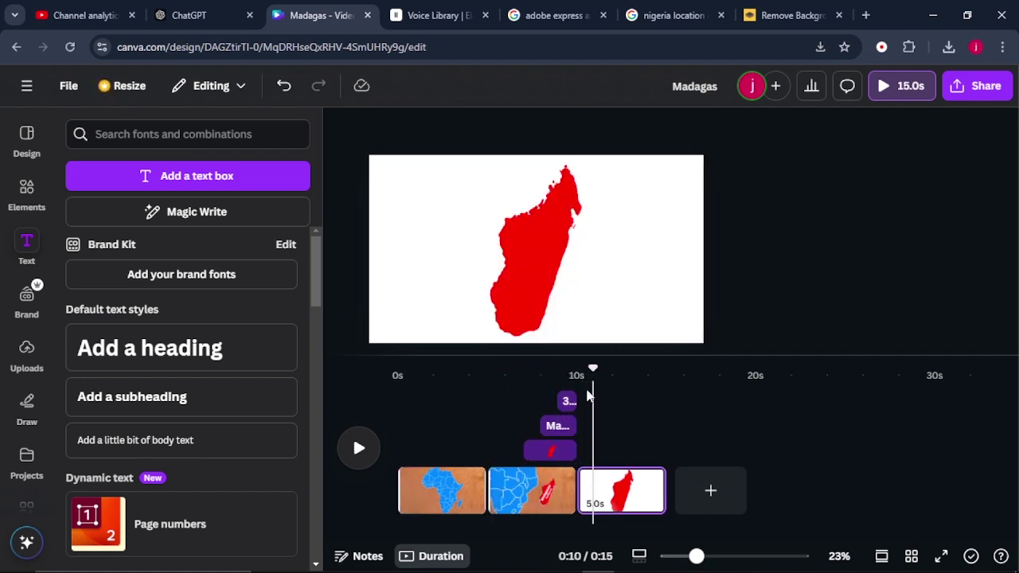
- Add a Match & Move transition between the first and second pages with a duration of 2.5 seconds
drag(596, 371, 476, 371)
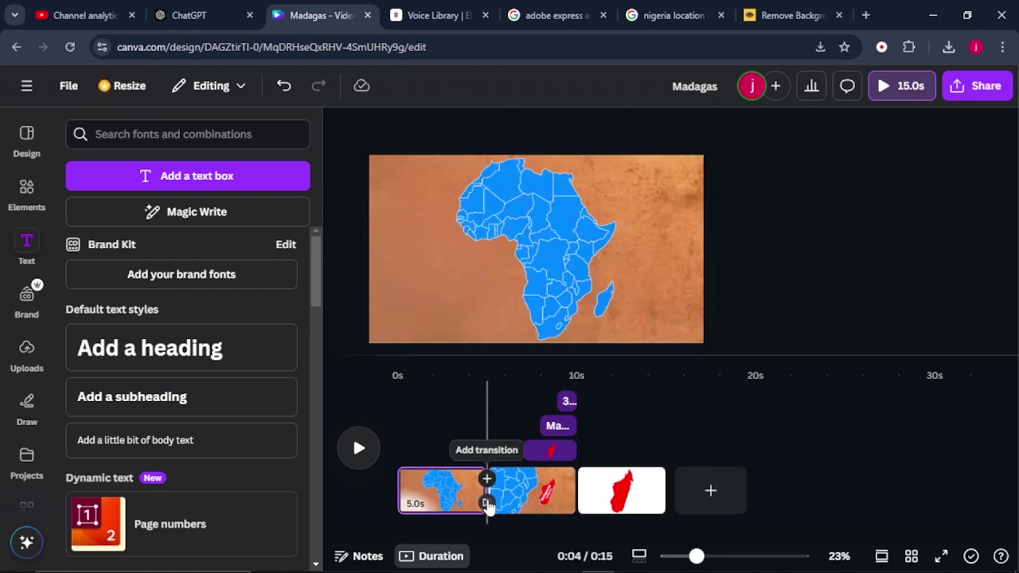
click(487, 503)
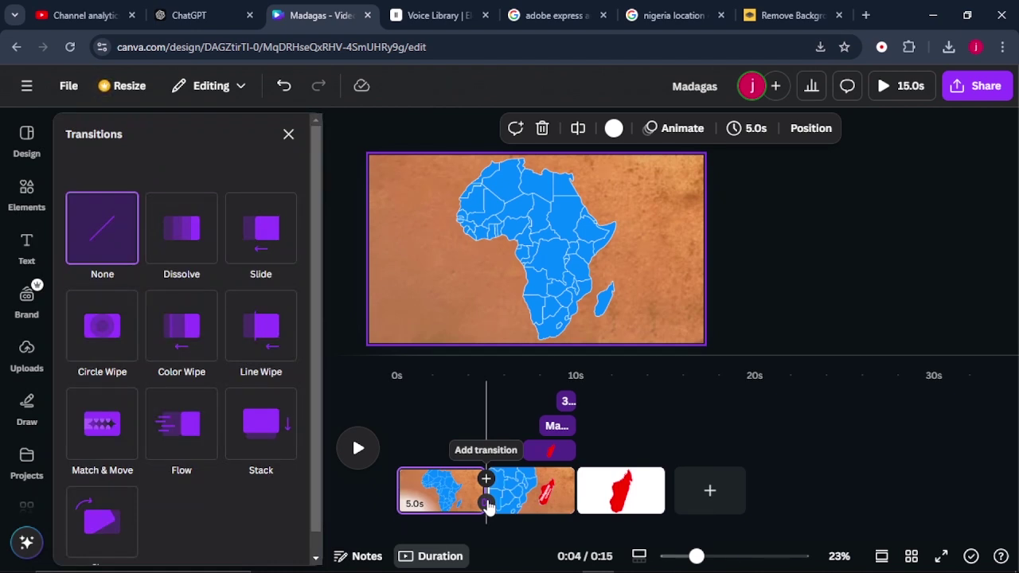
click(127, 444)
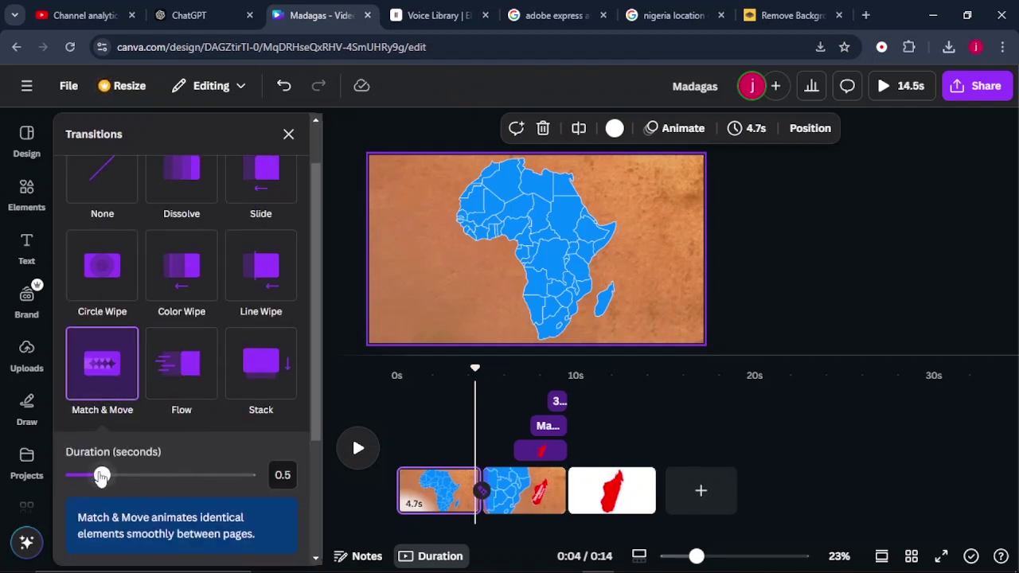
drag(101, 475, 249, 475)
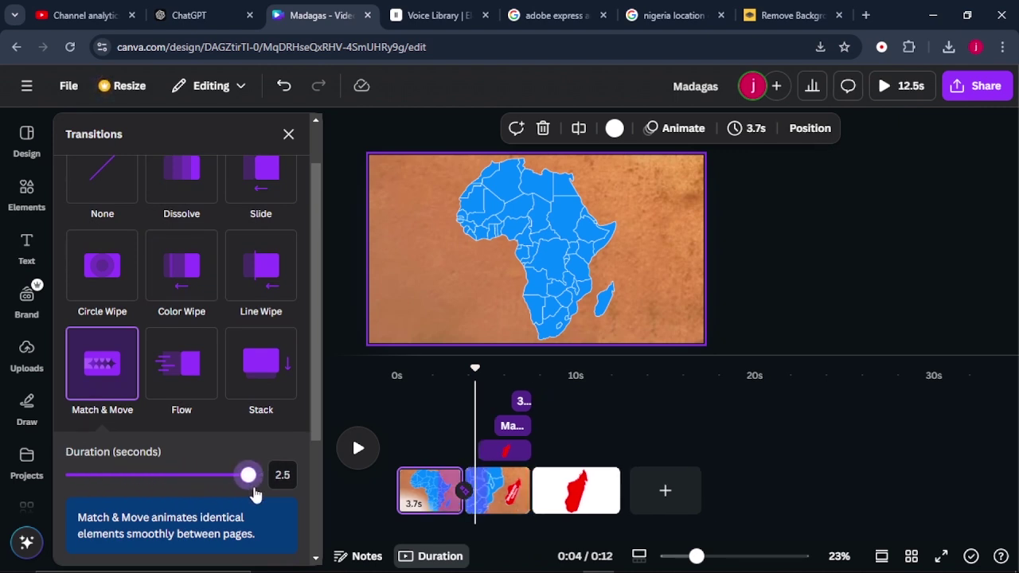
- Extend the second page's duration to about 6 seconds and return the playhead to the start of the timeline
click(528, 490)
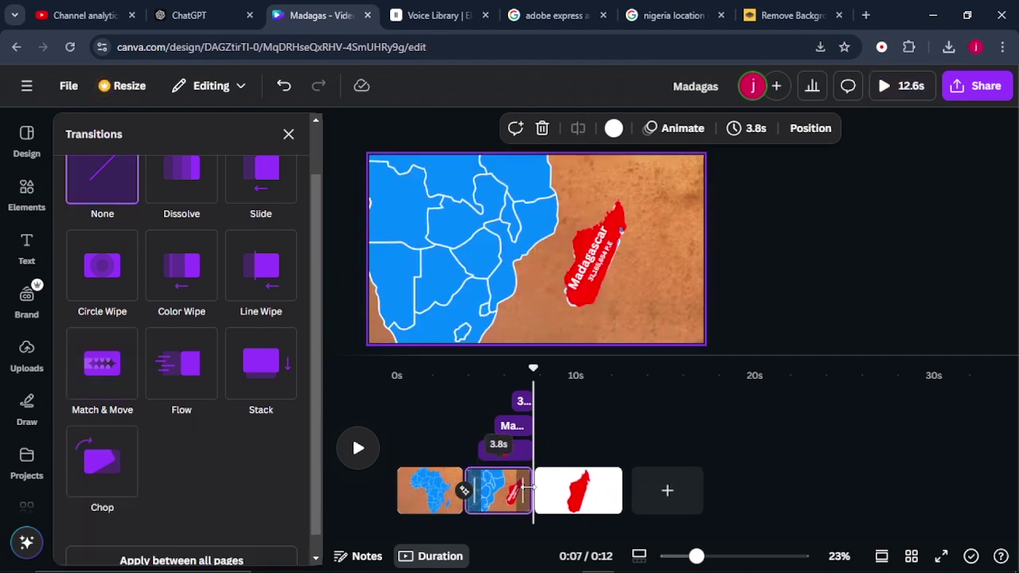
drag(528, 487, 571, 488)
click(578, 380)
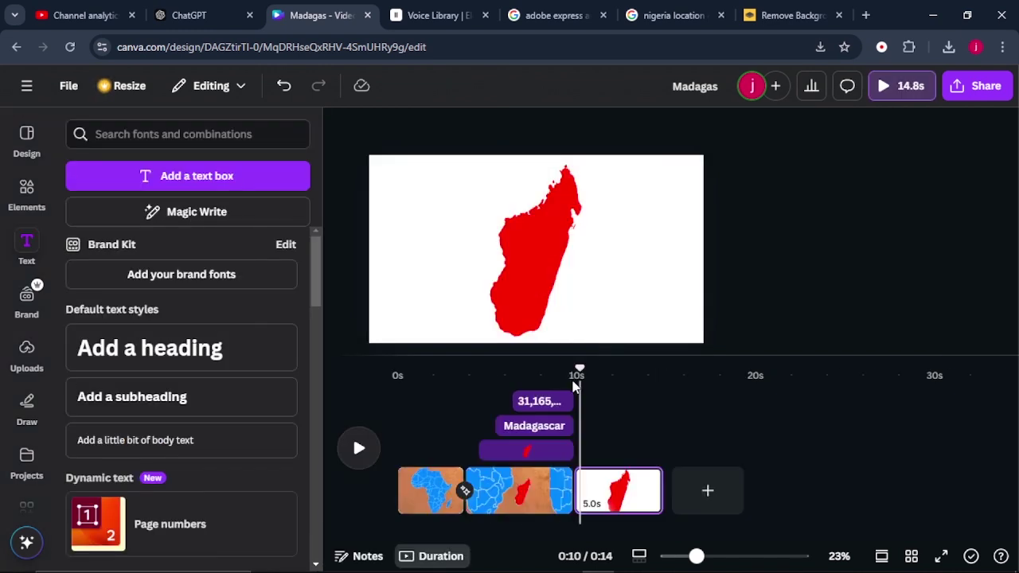
drag(582, 368, 379, 409)
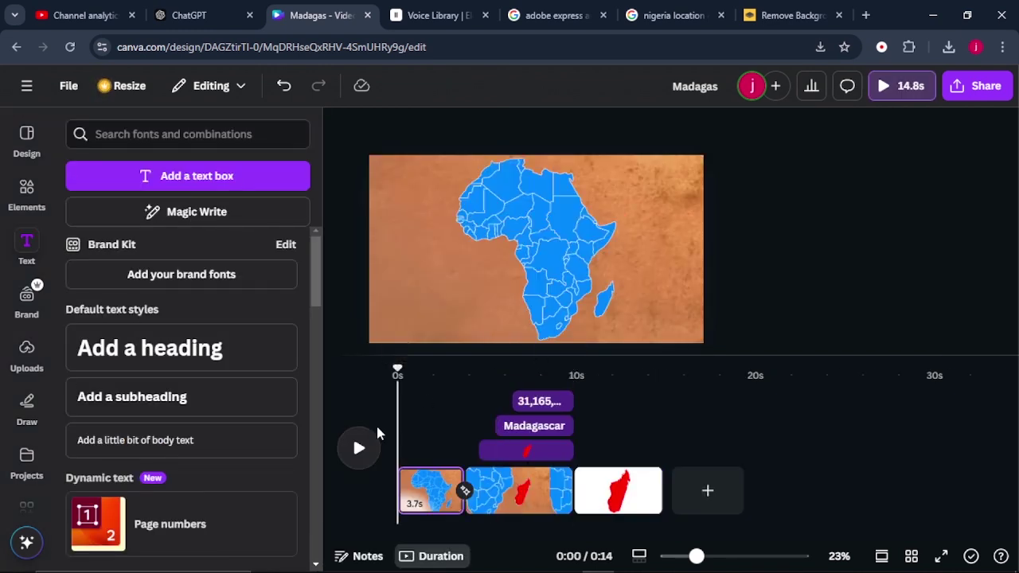
- Play the video through from the start and delete the leftover white third page with the red Madagascar cutout
click(360, 449)
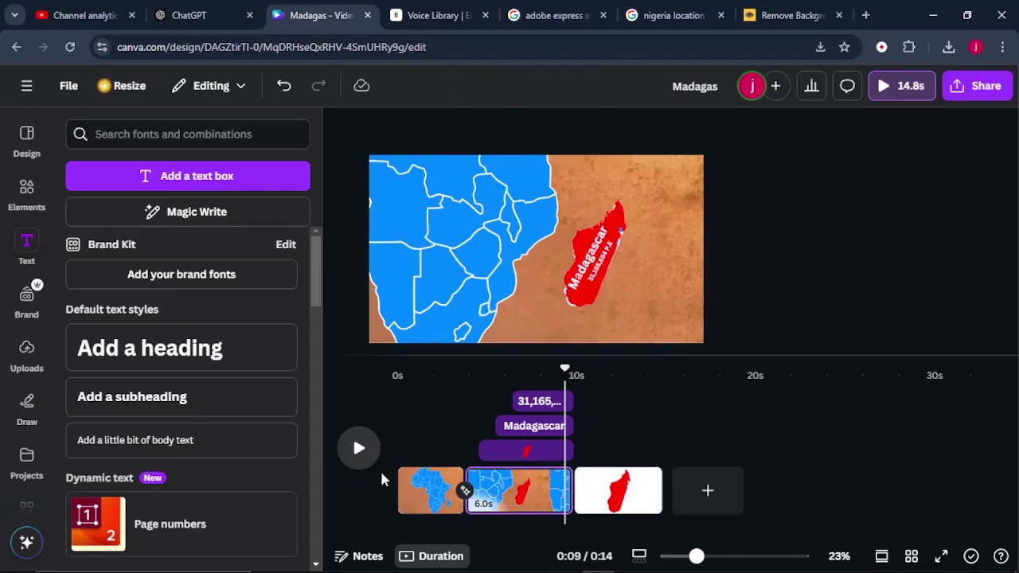
click(618, 489)
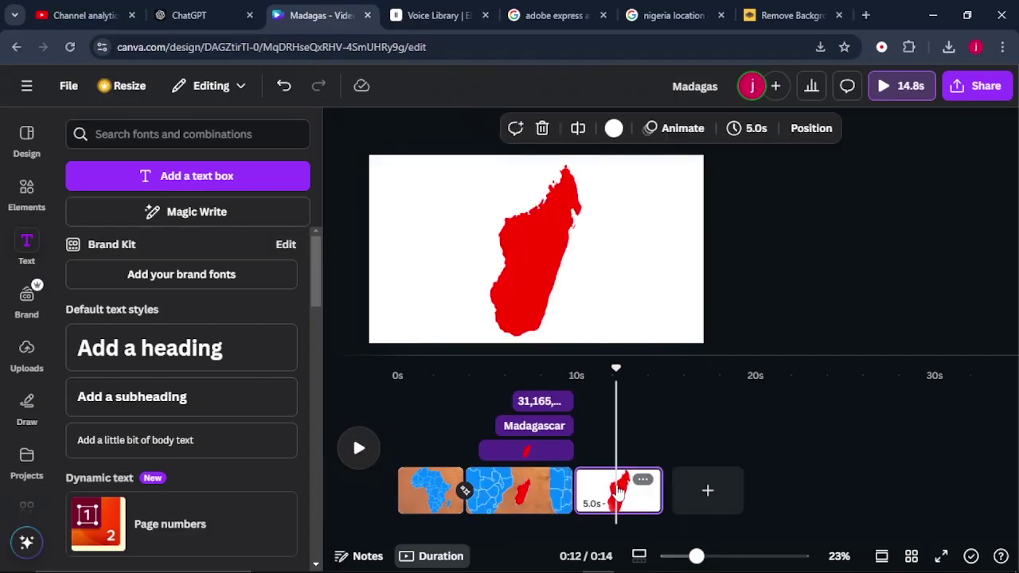
key(Delete)
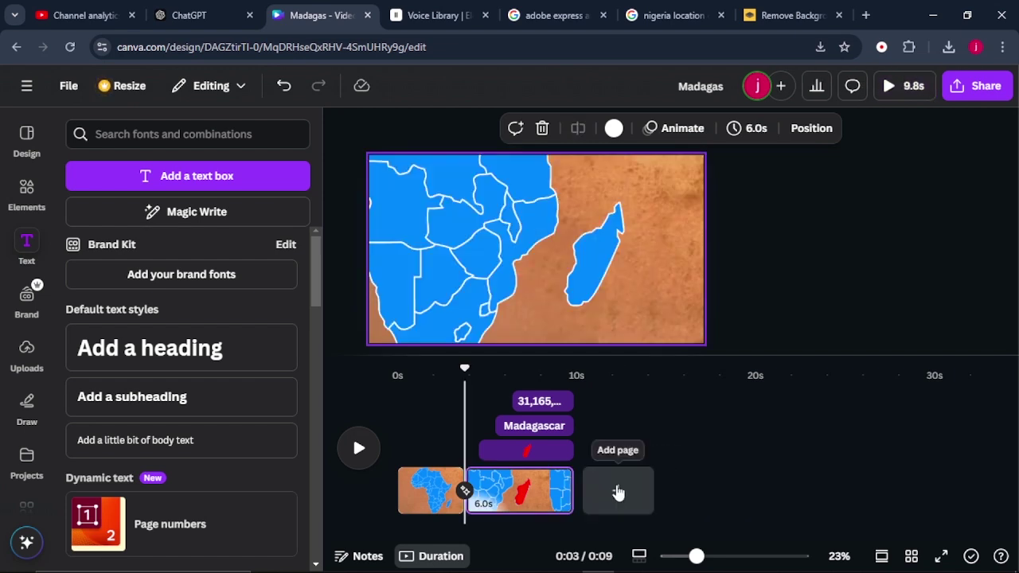
- Duplicate the second page, which holds the zoomed-in Madagascar view
click(543, 499)
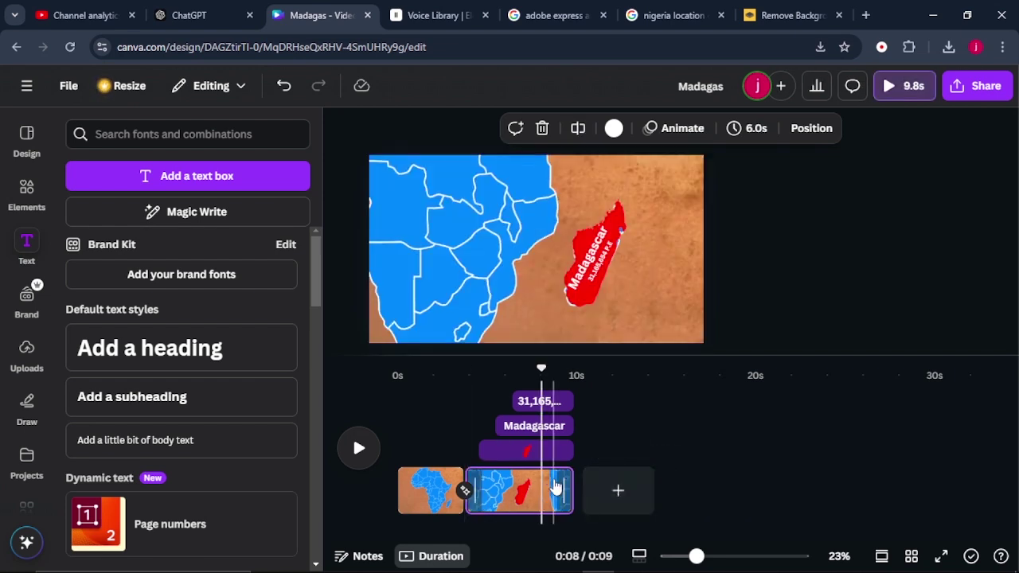
click(553, 480)
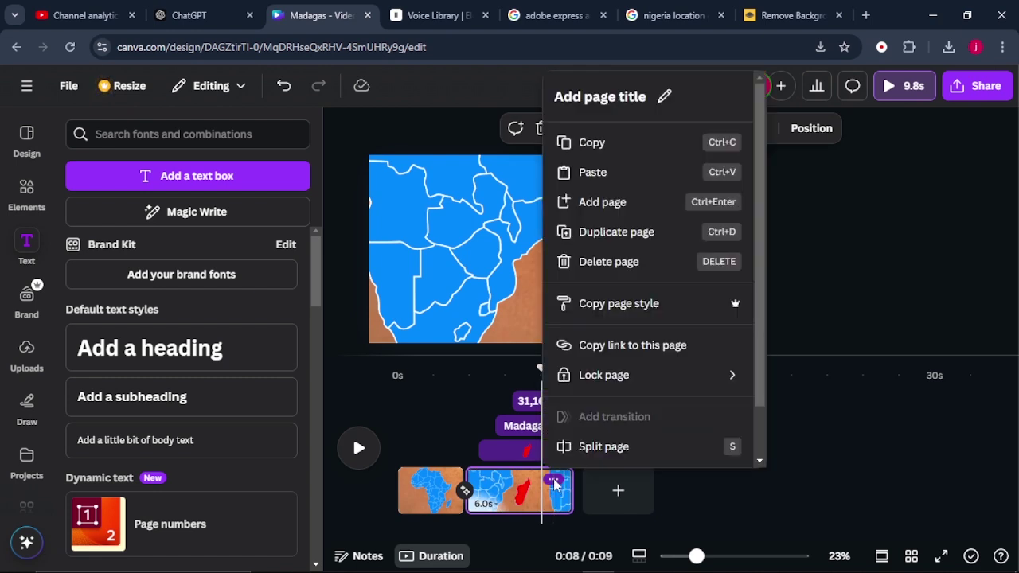
click(620, 243)
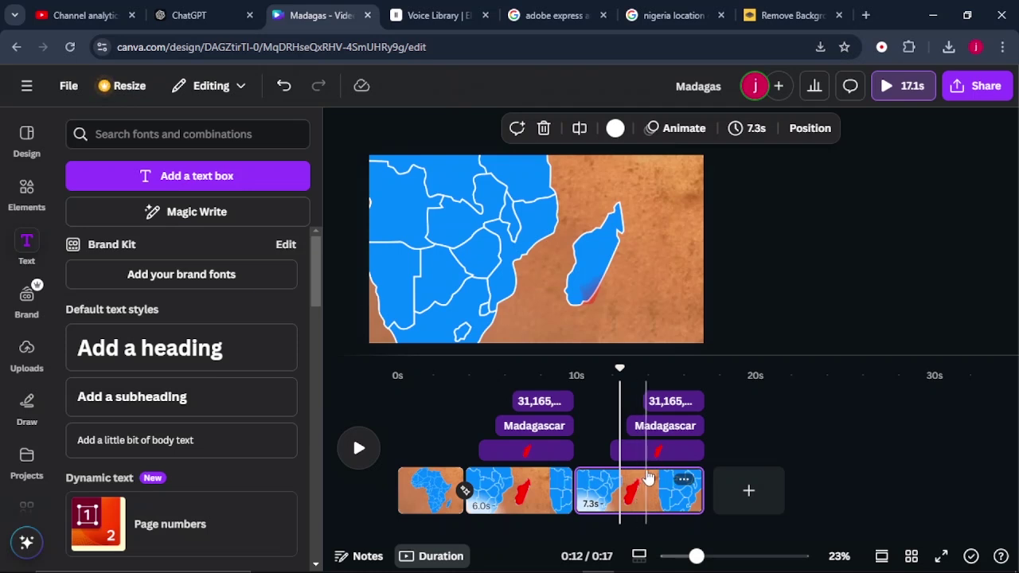
- Remove the animations from the red Madagascar cutout, the "Madagascar" heading and the population label on the duplicated page
click(669, 450)
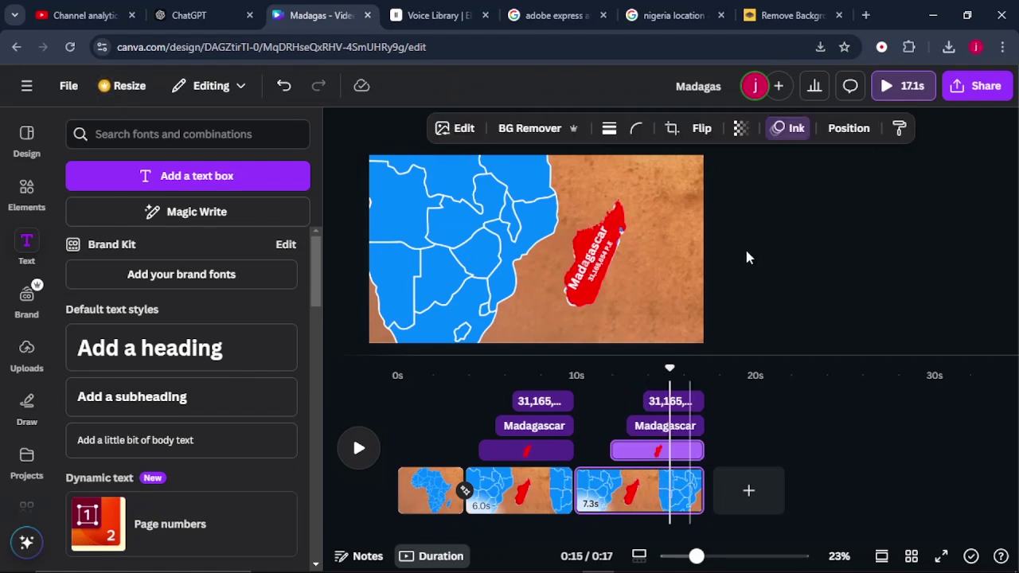
click(784, 137)
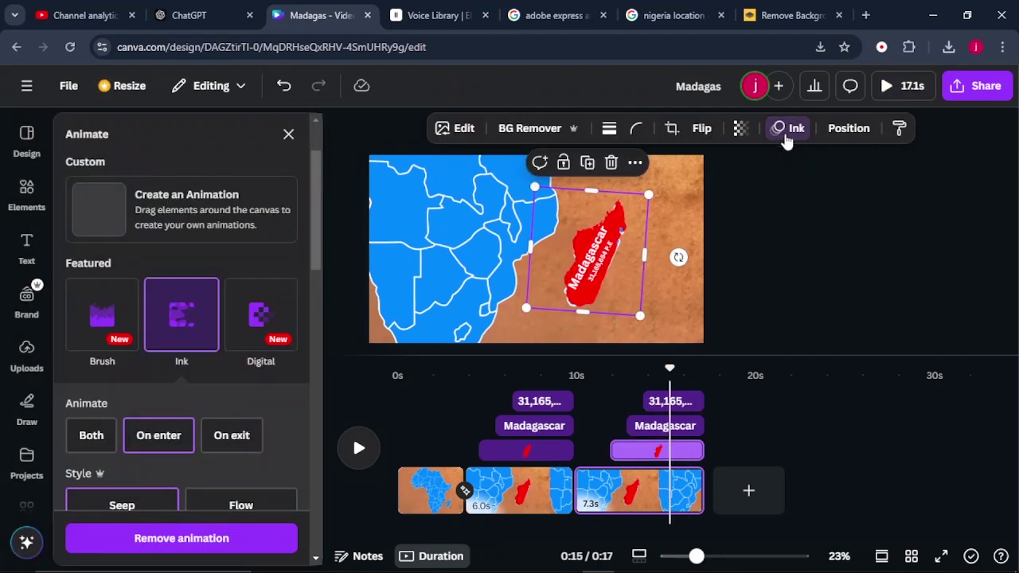
click(229, 542)
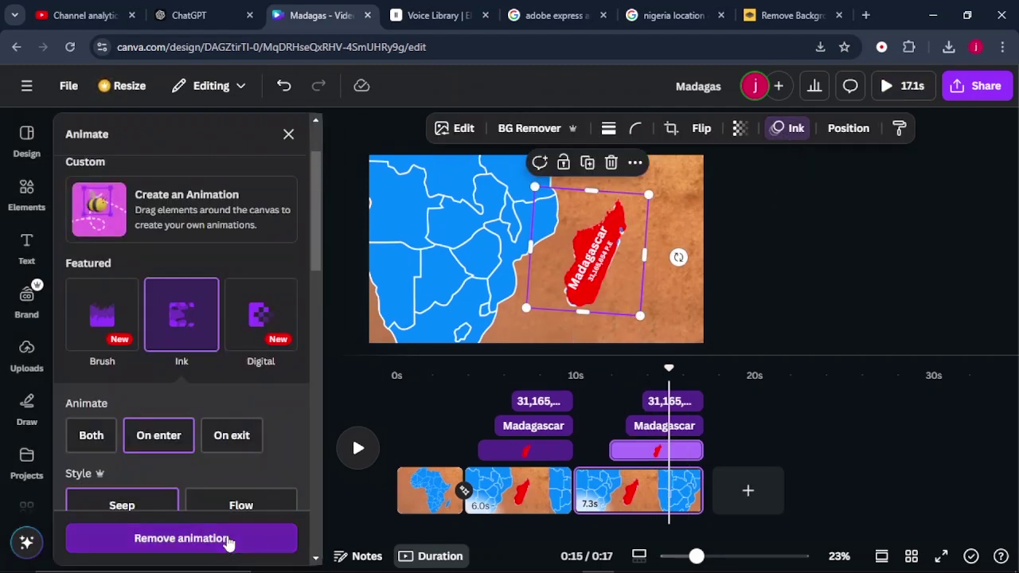
click(654, 426)
click(195, 543)
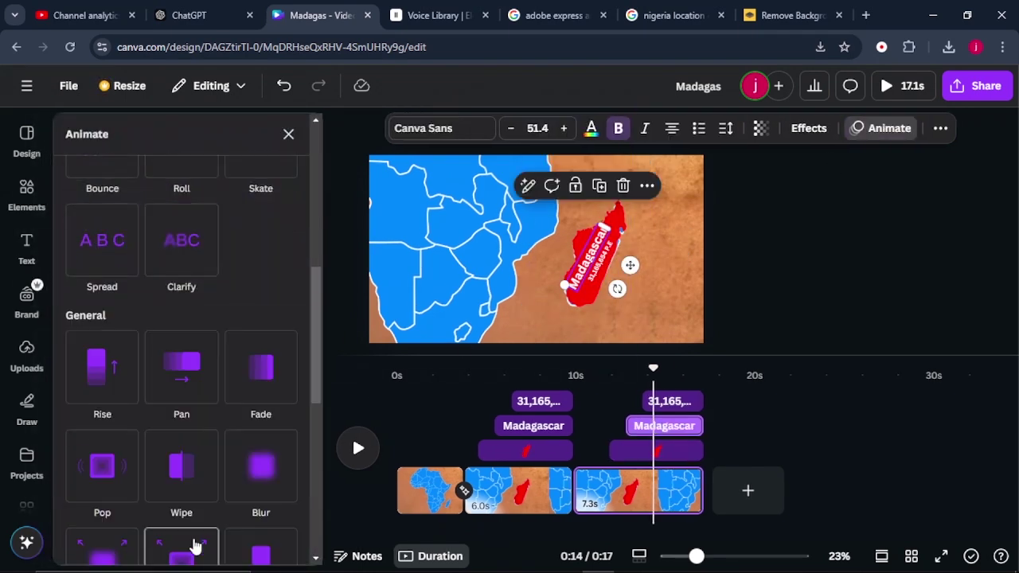
click(670, 401)
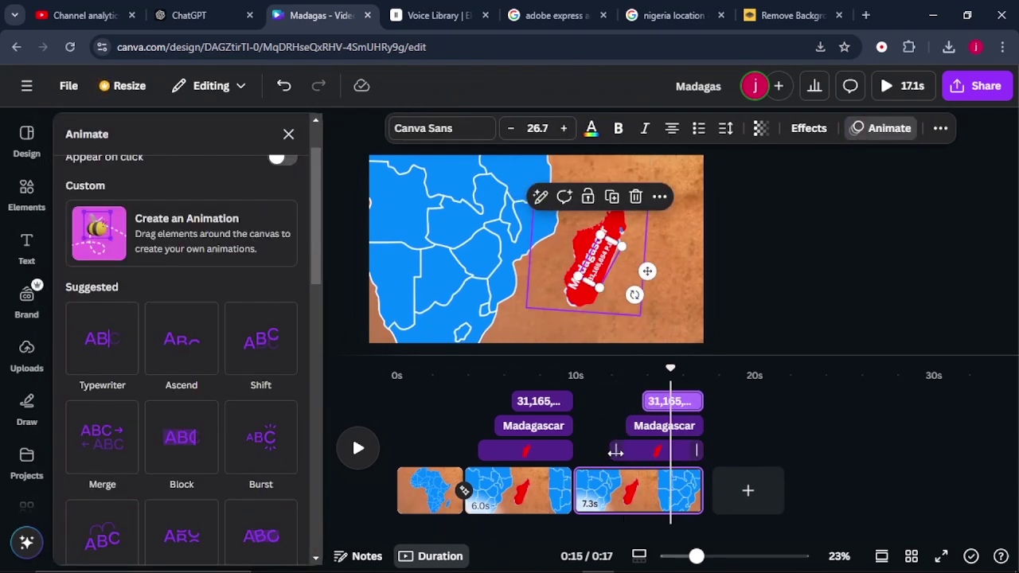
- Extend the cutout, heading and population label on the third page to start at the page's beginning
drag(604, 455, 578, 454)
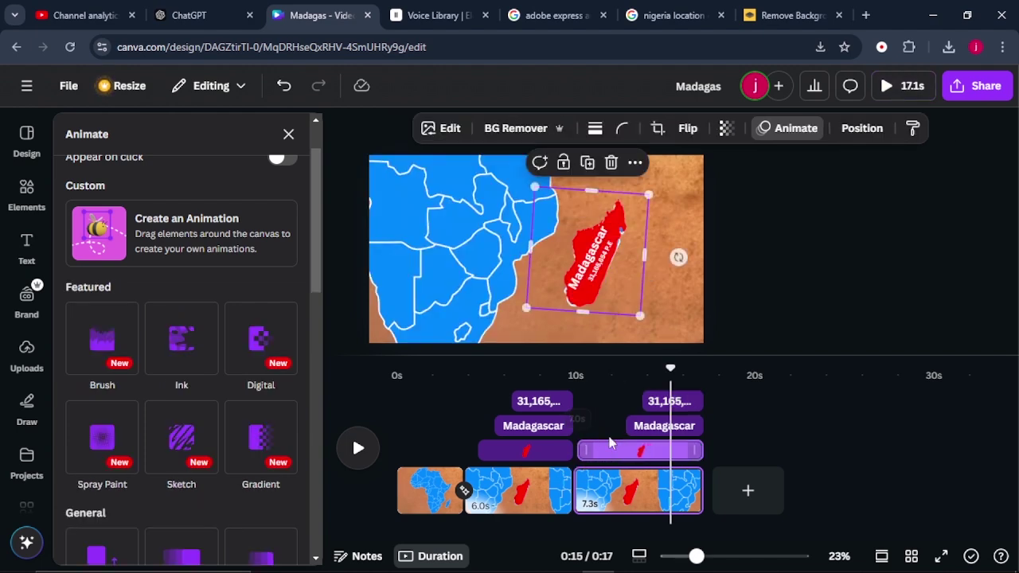
drag(623, 425, 580, 402)
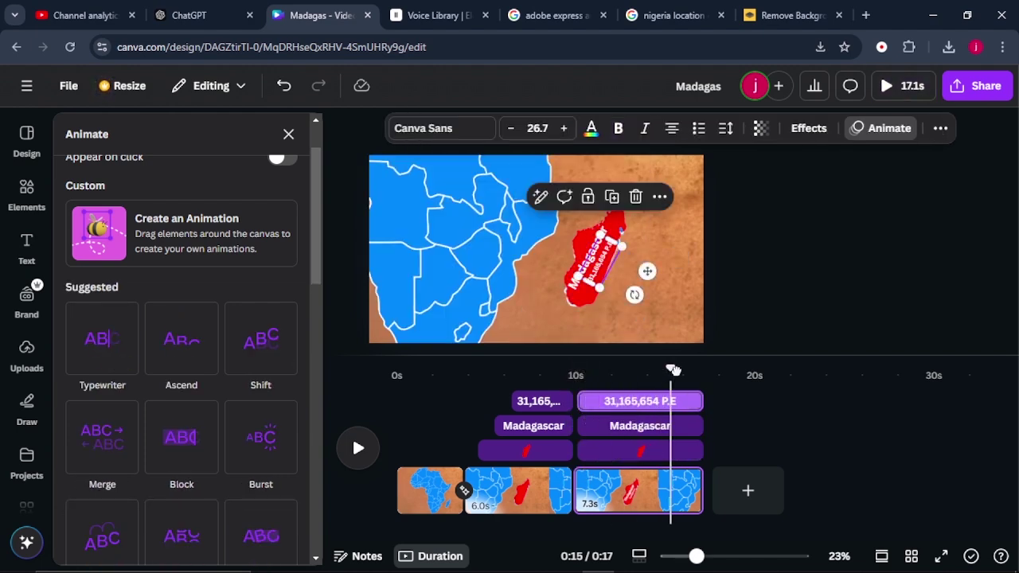
drag(671, 368, 625, 439)
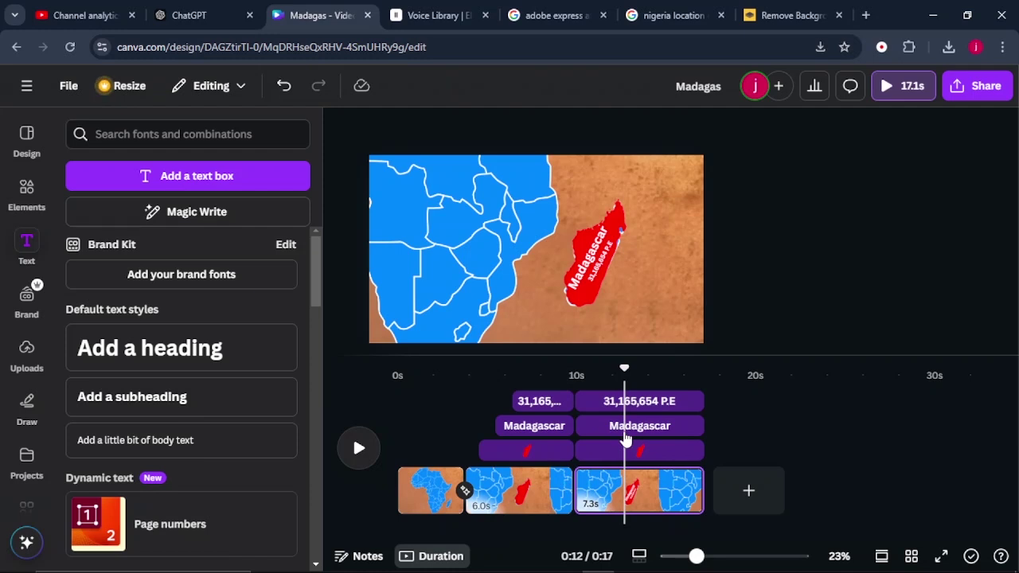
- Group the third page's map, cutout and both labels, and scale the group down to show the whole of Africa
click(624, 293)
drag(656, 290, 461, 231)
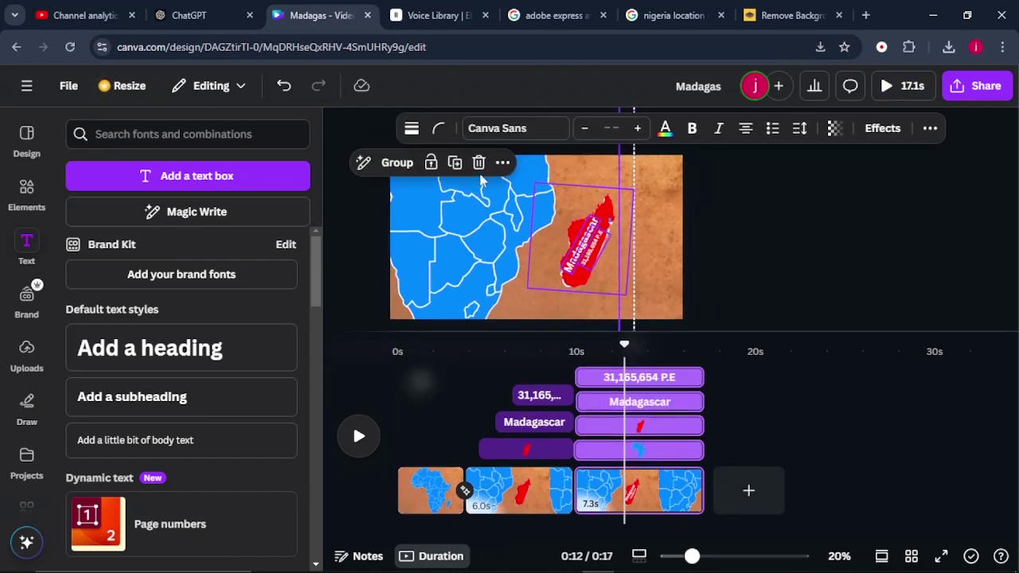
key(ctrl+g)
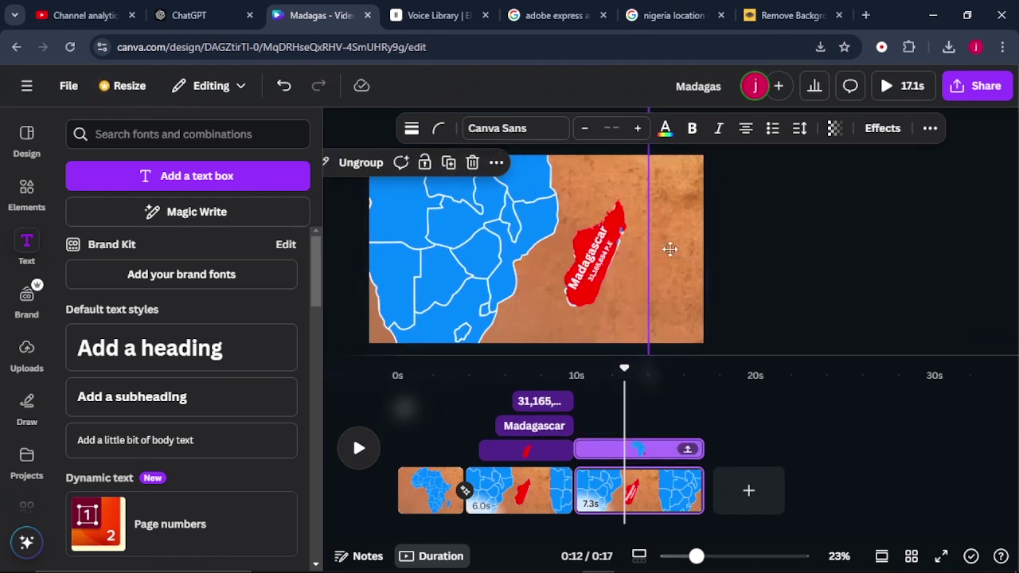
drag(647, 352, 569, 280)
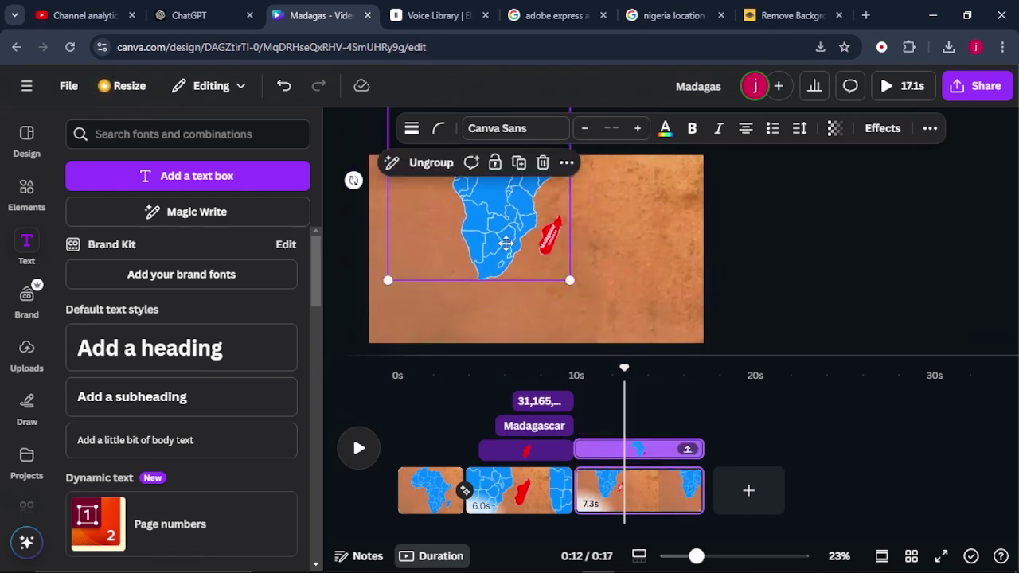
key(ctrl+z)
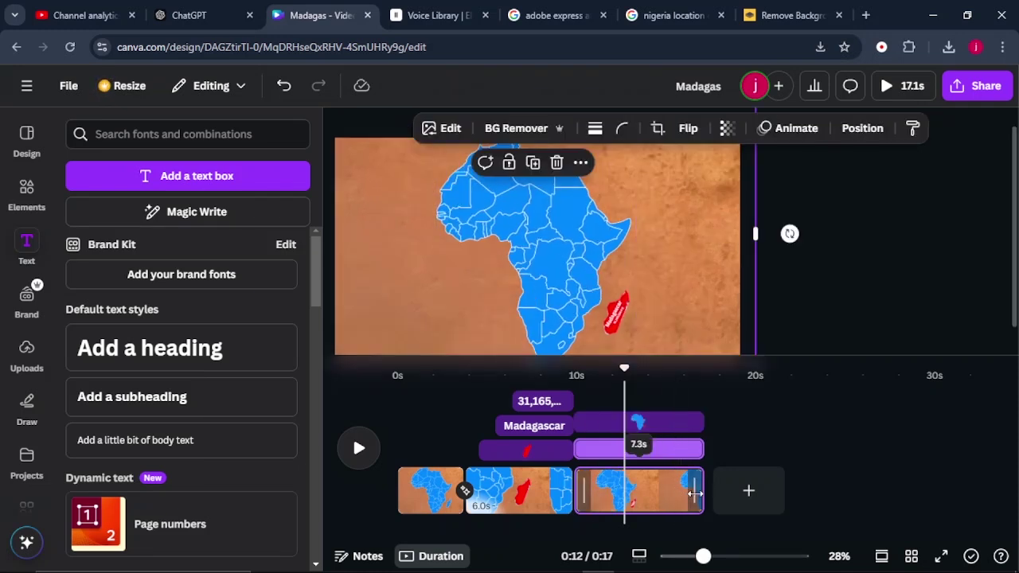
- Shorten the third page to 4.0 seconds and add a Circle Wipe transition between the second and third pages
drag(694, 494, 637, 498)
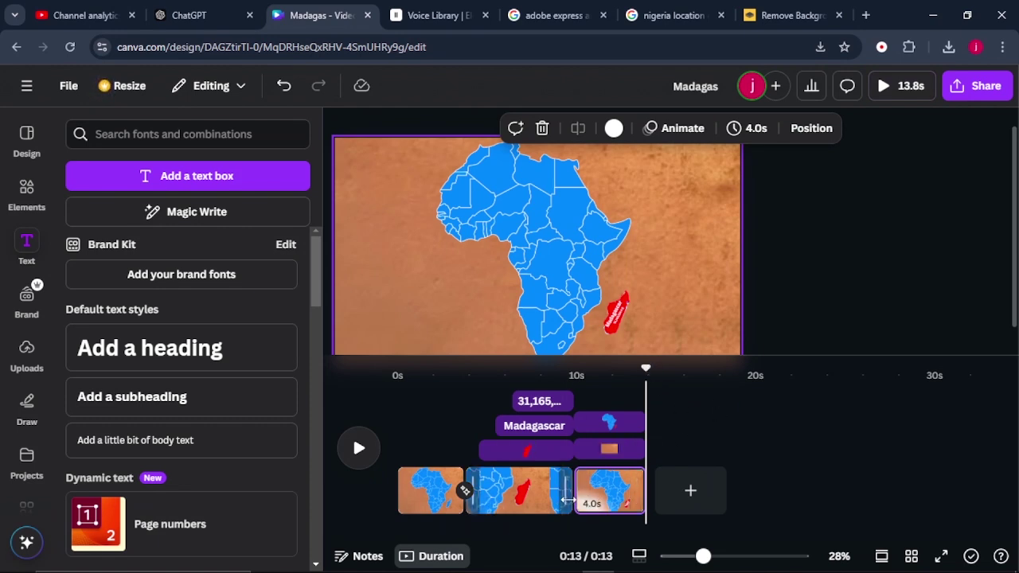
mouse_move(573, 501)
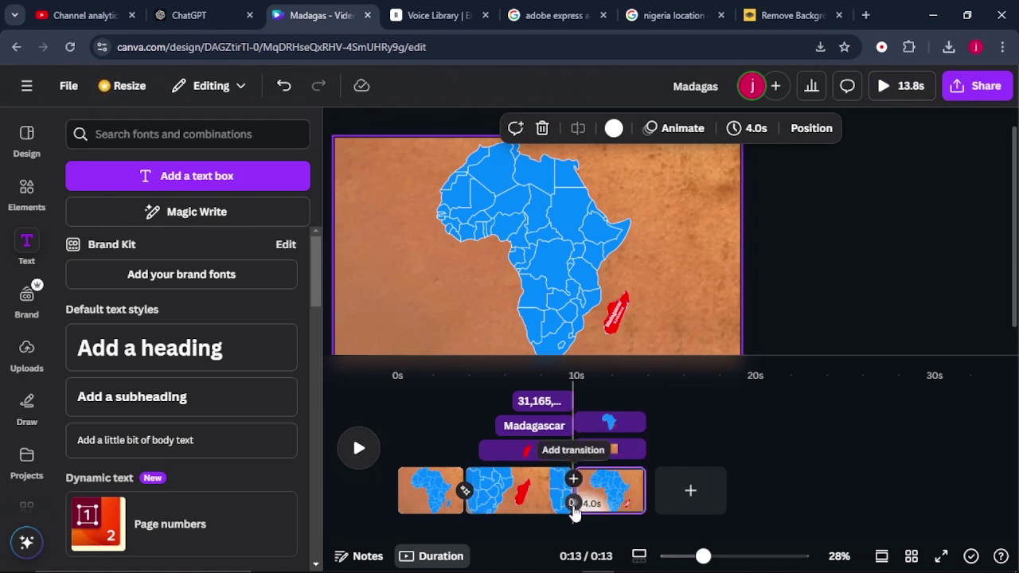
click(573, 504)
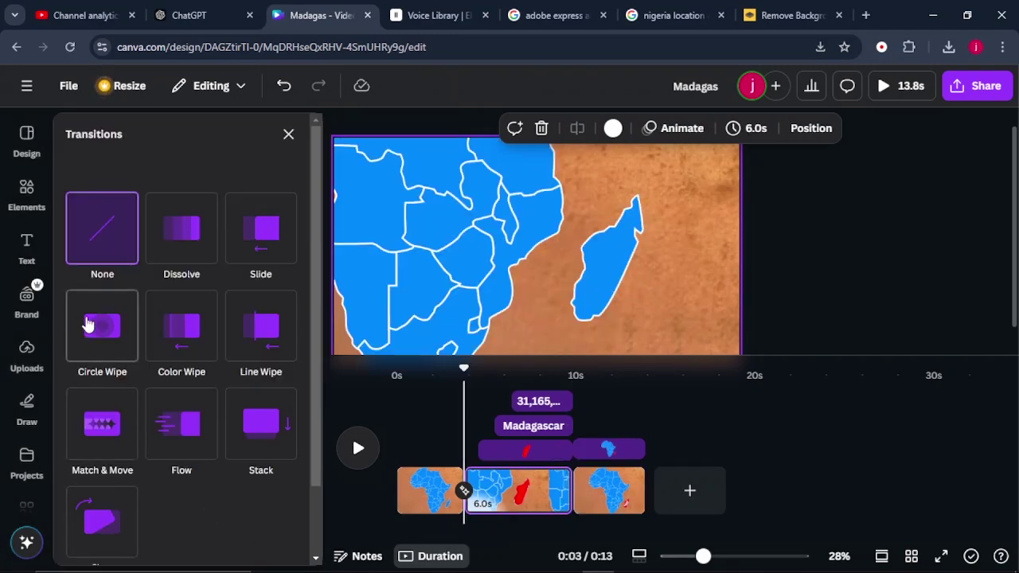
mouse_move(103, 325)
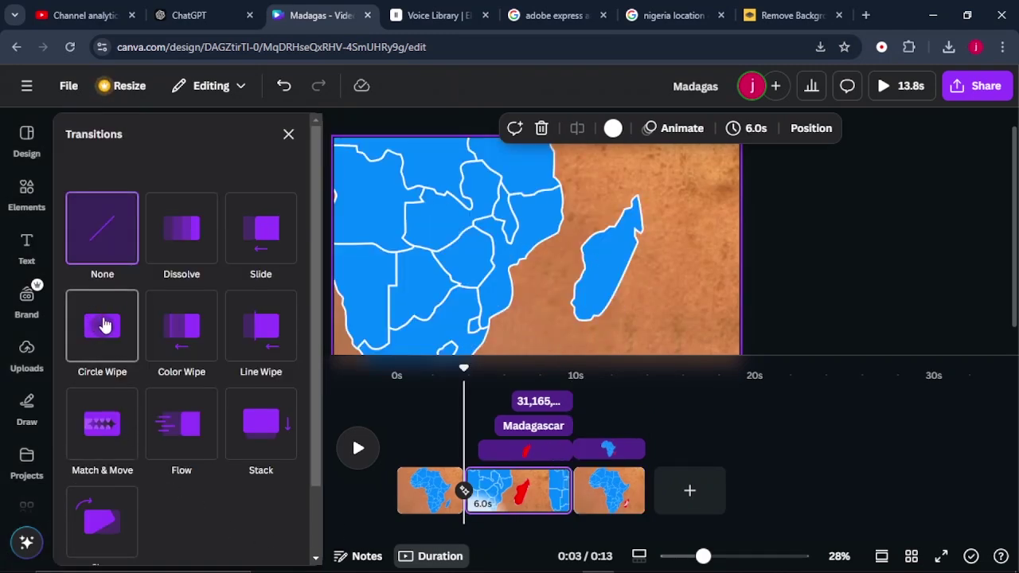
click(104, 324)
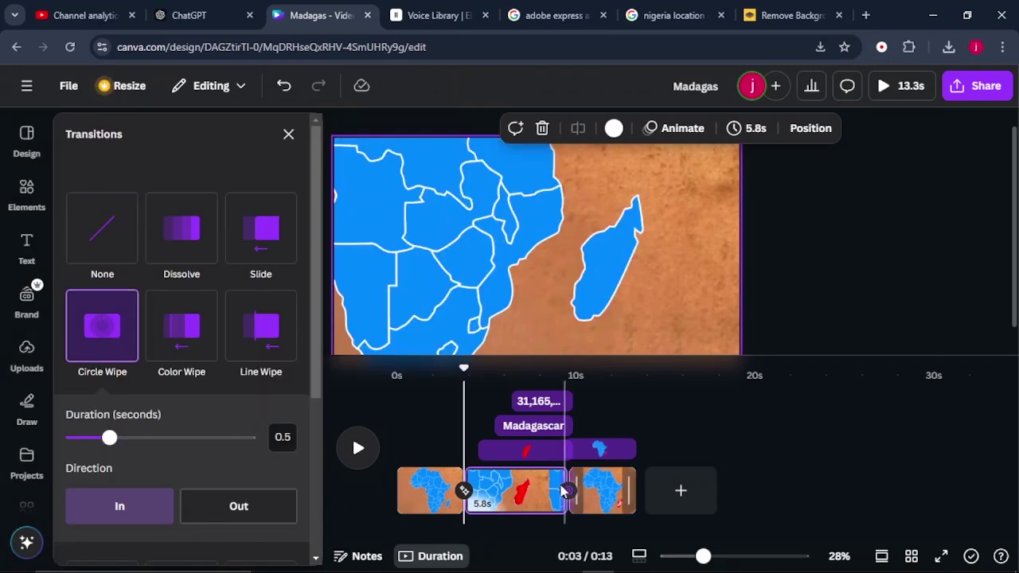
- Duplicate the third page and extend the copy's duration to 5.3 seconds
click(609, 489)
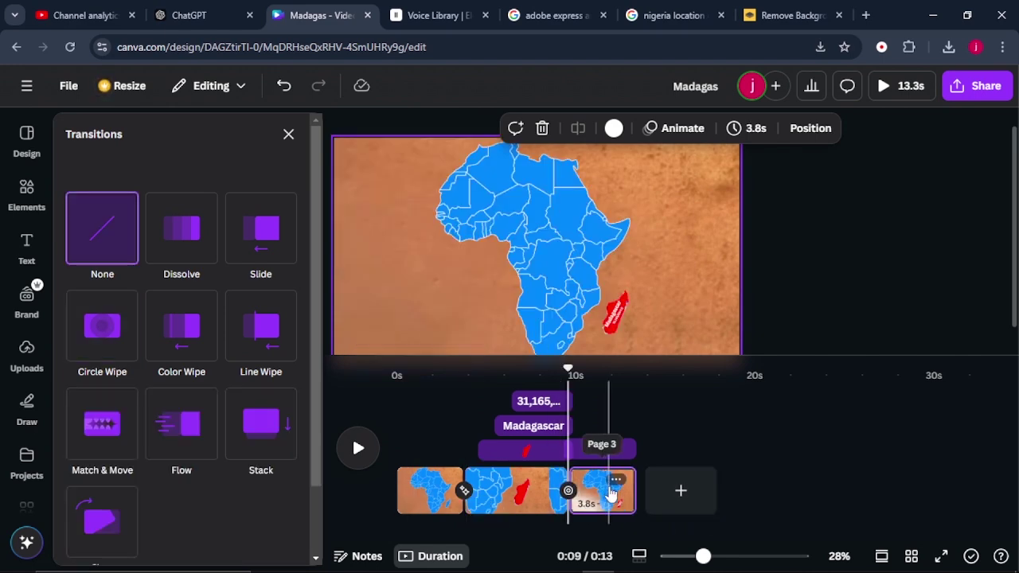
click(616, 484)
click(682, 230)
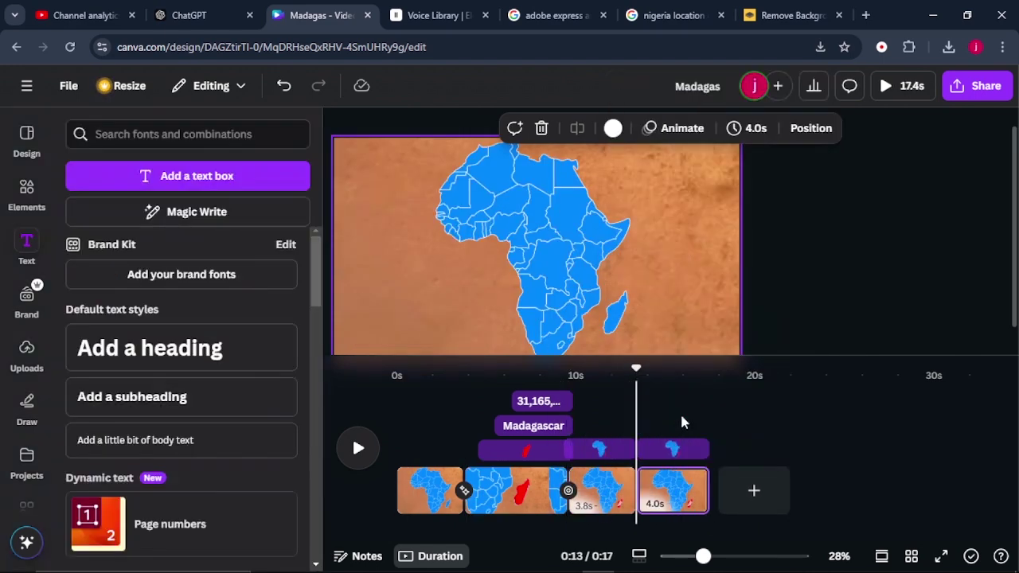
drag(696, 497, 728, 496)
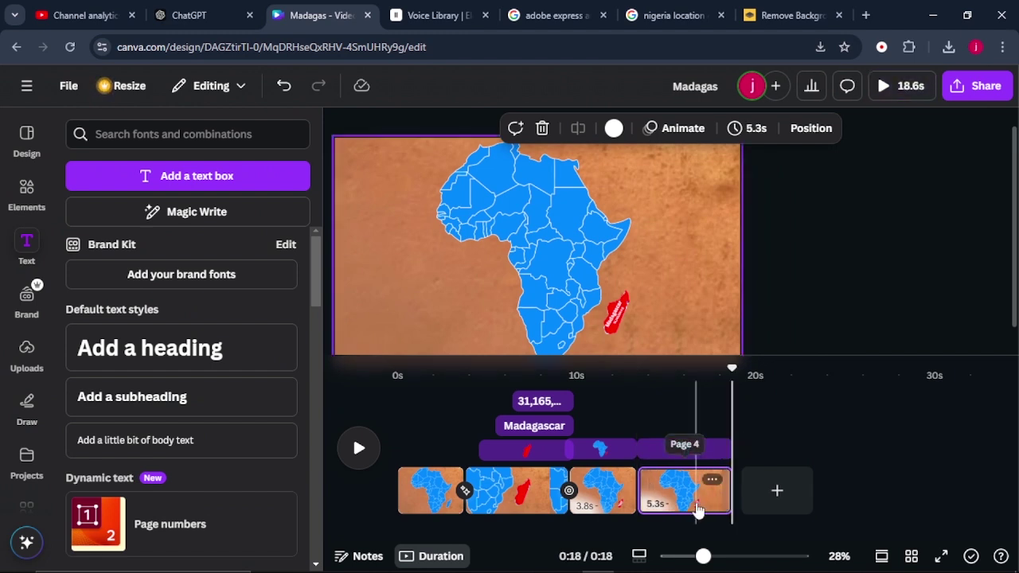
- Move and enlarge the grouped map on the fourth page to zoom in on southern Africa
click(581, 326)
drag(577, 311, 573, 276)
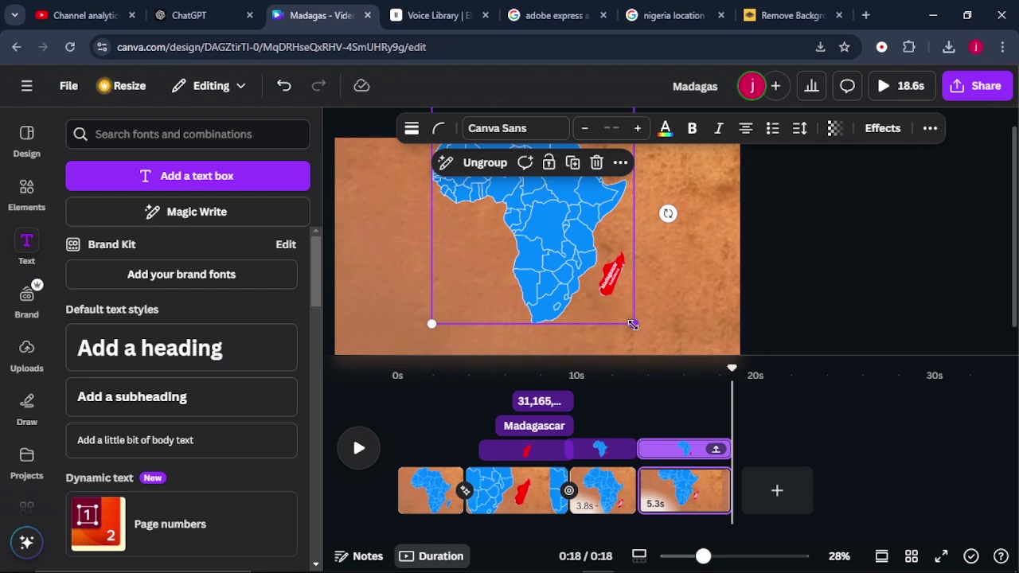
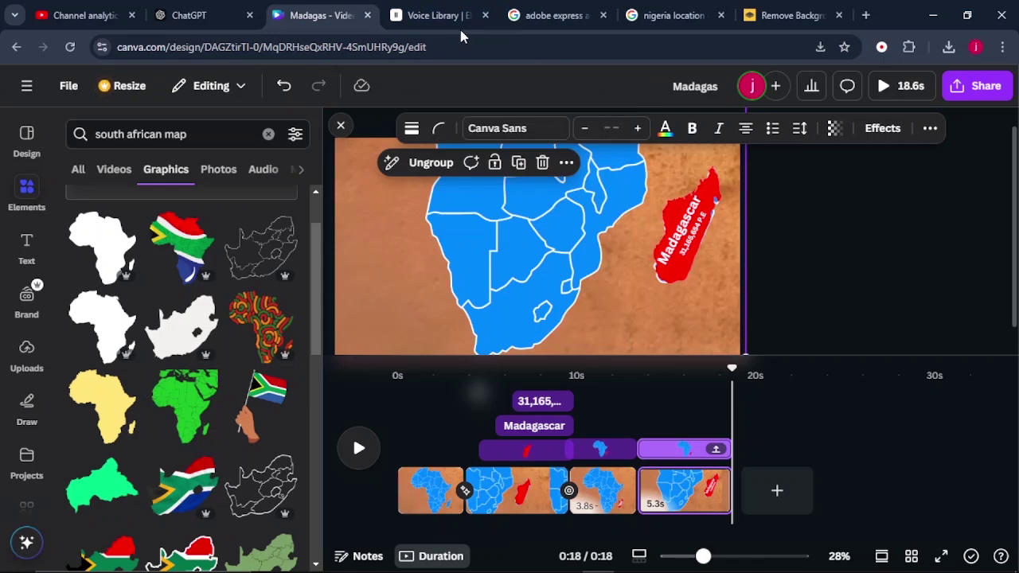
- Place a solid South Africa map graphic on a new fifth page and colour it yellow with a white outline
click(782, 499)
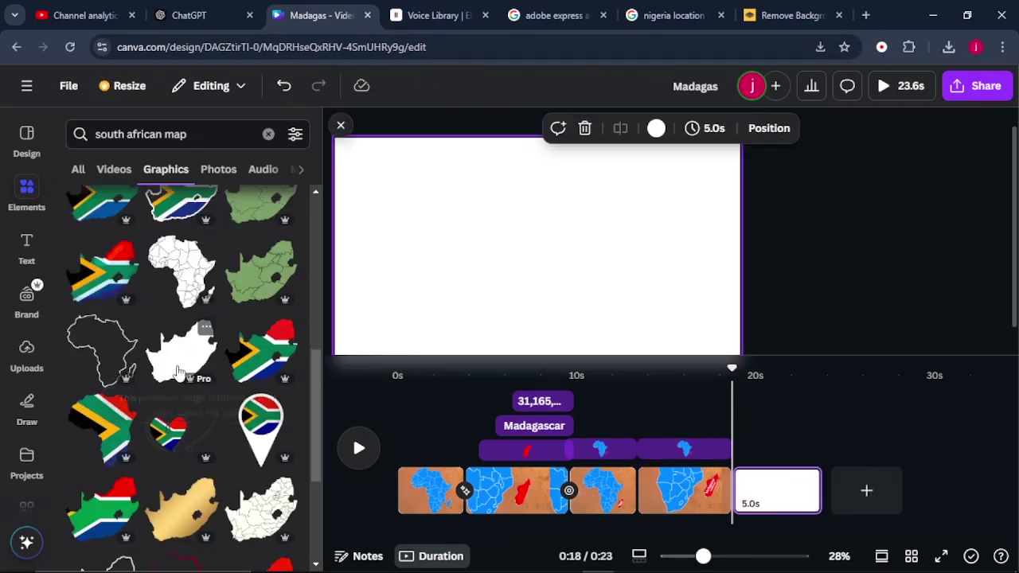
click(183, 370)
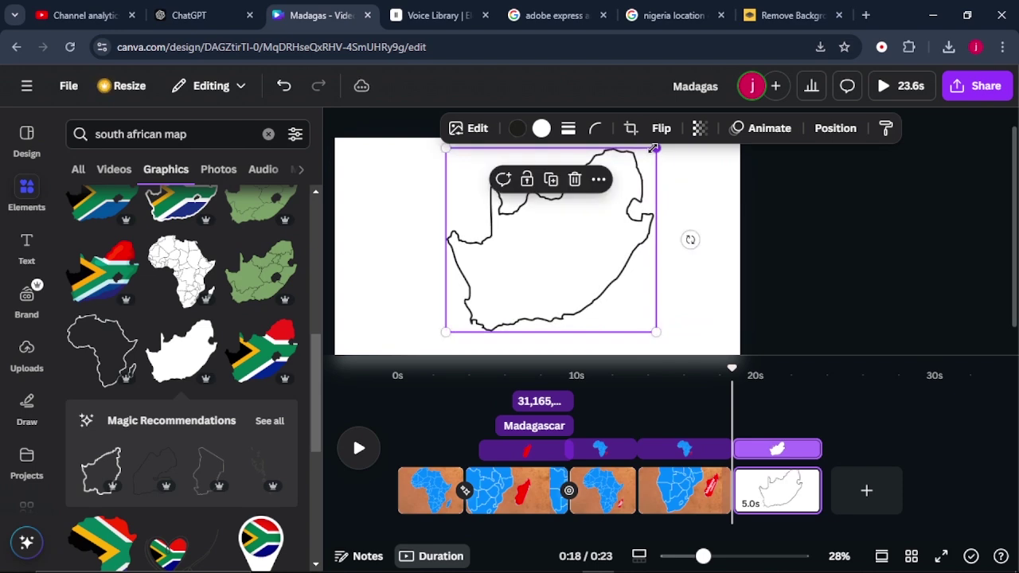
click(542, 128)
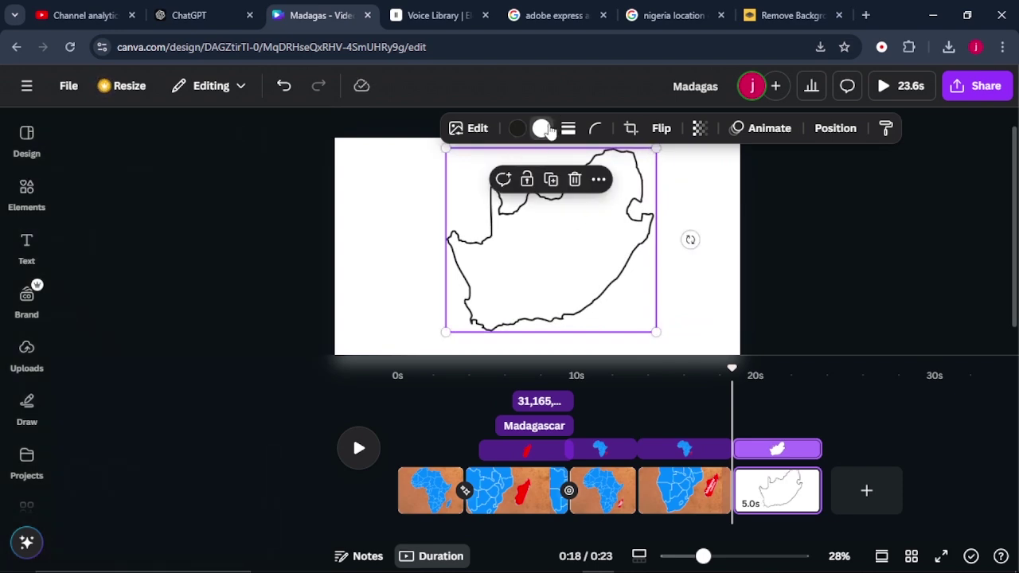
click(82, 246)
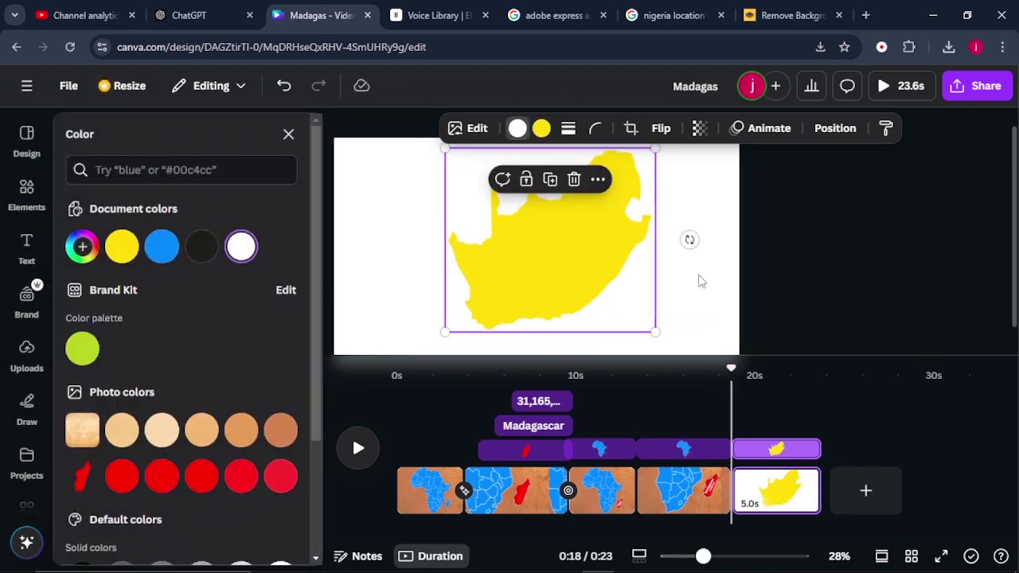
click(698, 279)
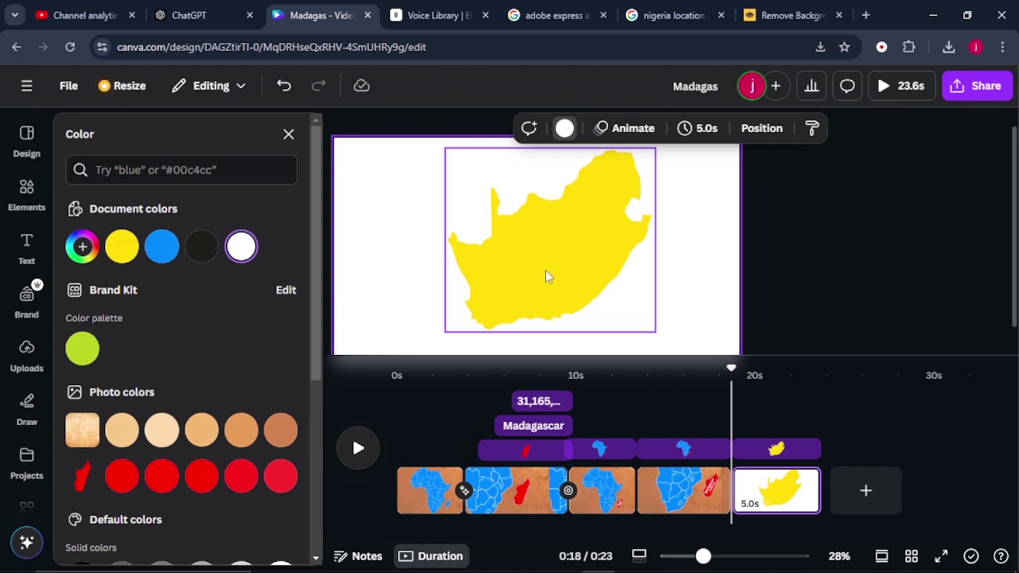
- Download the yellow South Africa map page as a PNG image and open the list of recent downloads
click(976, 86)
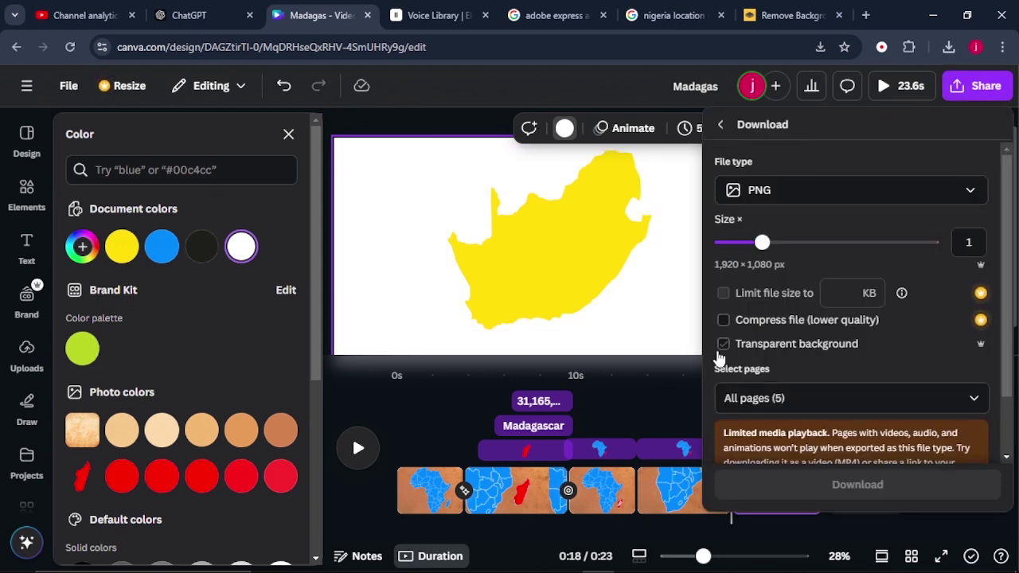
click(860, 430)
click(948, 47)
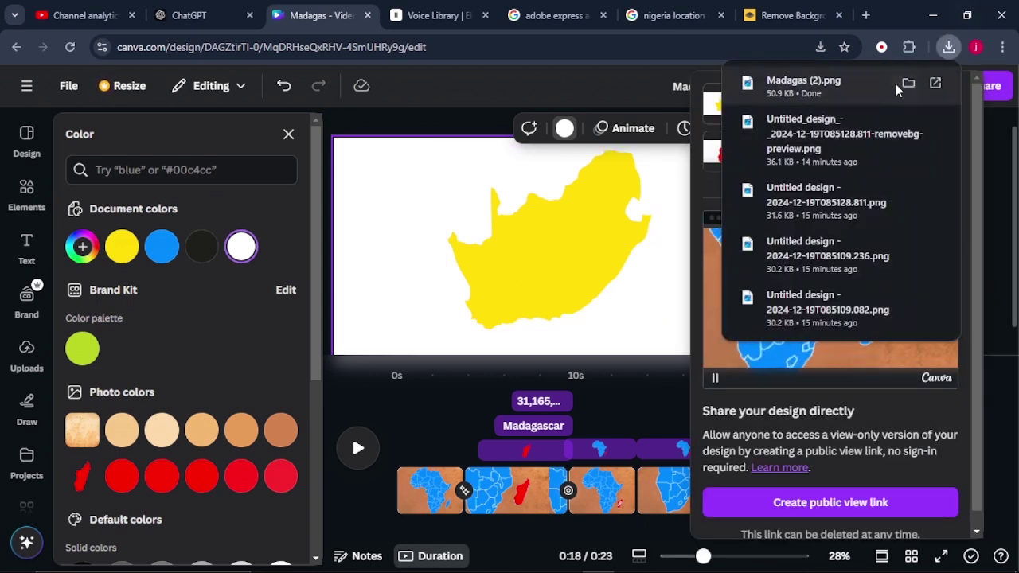
- Upload the downloaded yellow South Africa PNG and fit it over South Africa on the fourth page's map
drag(819, 86, 161, 341)
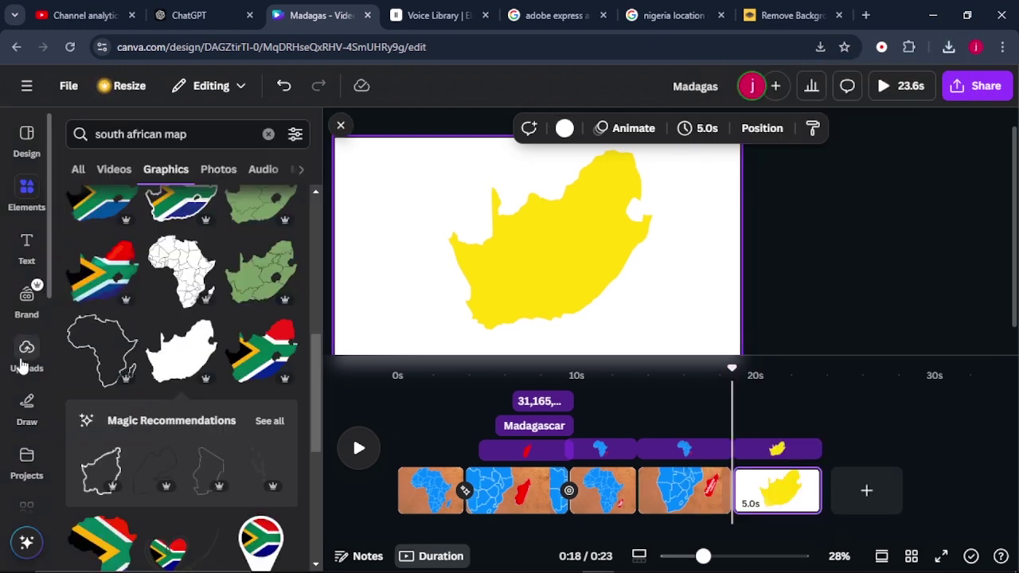
click(22, 364)
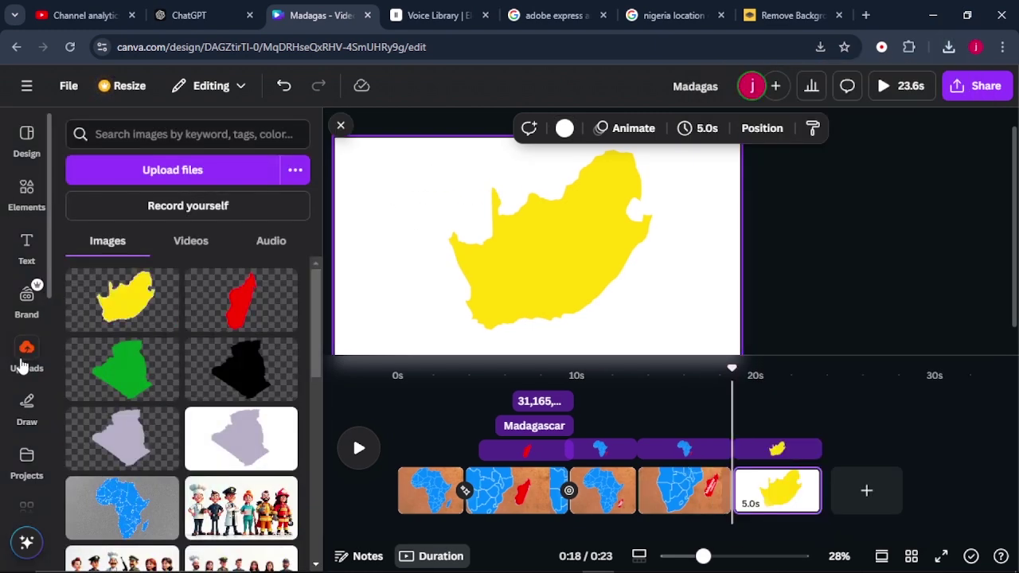
click(686, 495)
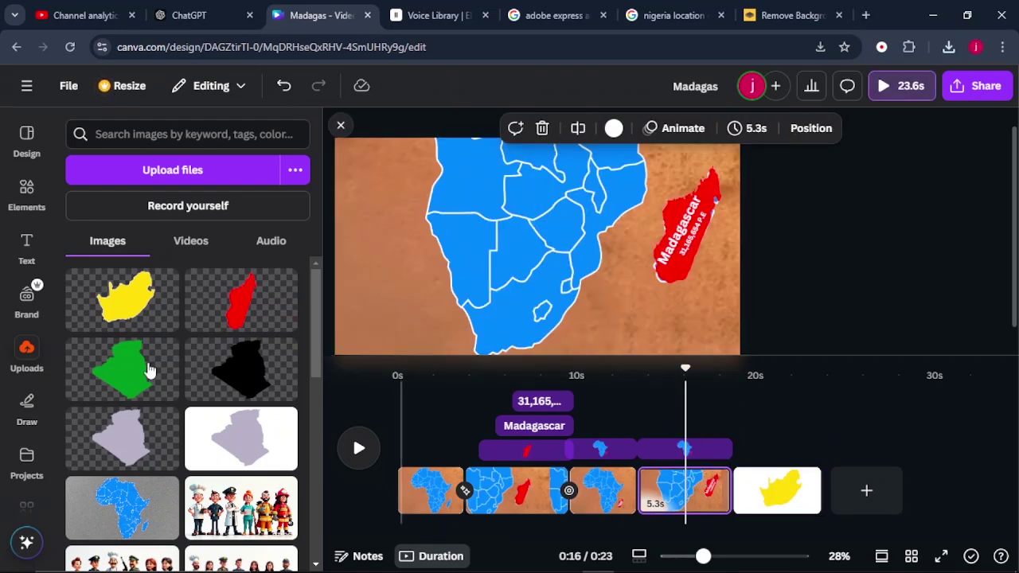
drag(113, 312, 437, 283)
drag(661, 242, 602, 284)
drag(544, 315, 552, 281)
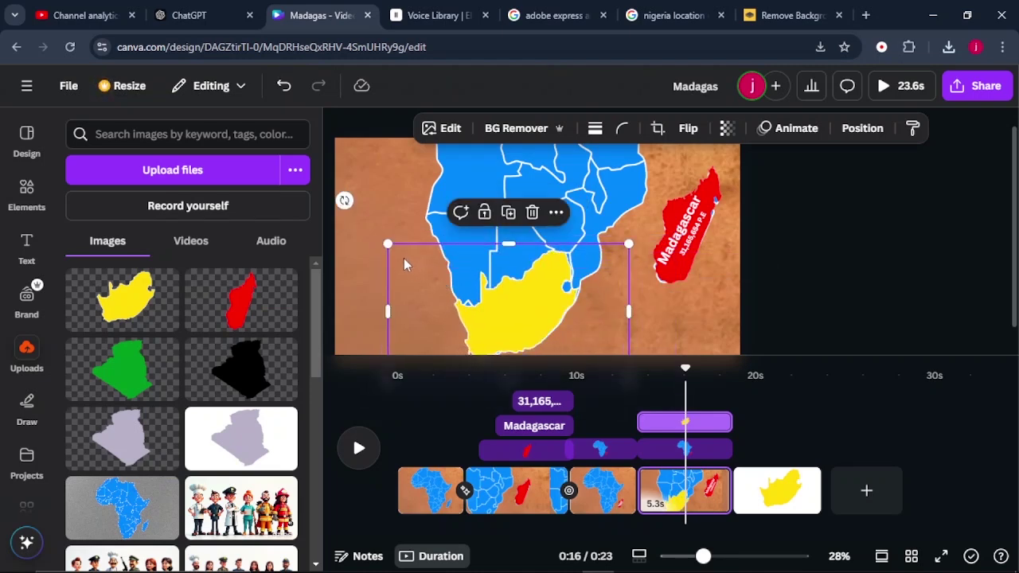
click(786, 273)
- Switch to ChatGPT and copy the country name "South Africa" from the population table
click(223, 16)
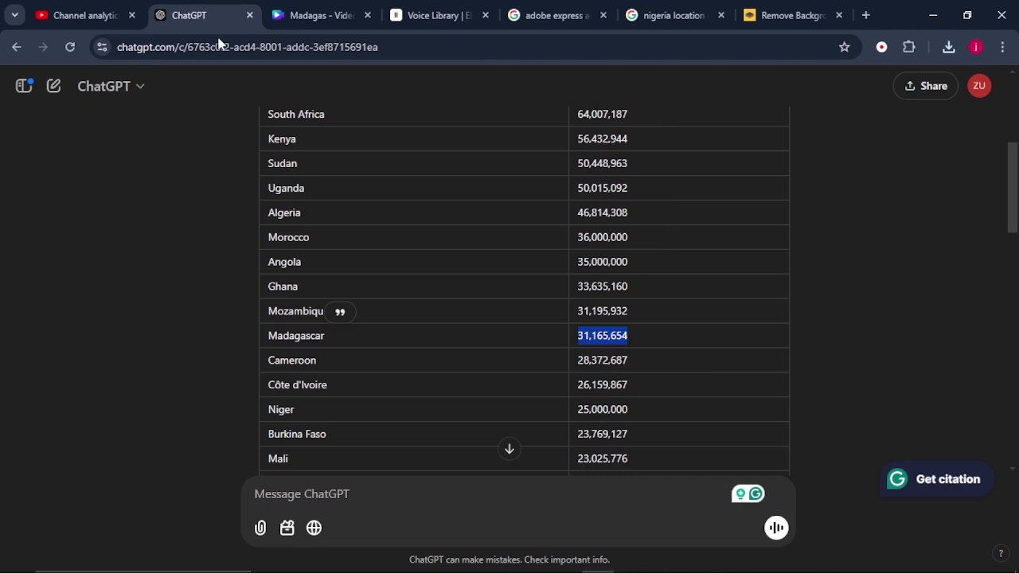
scroll(385, 261, up, 4)
scroll(391, 275, down, 1)
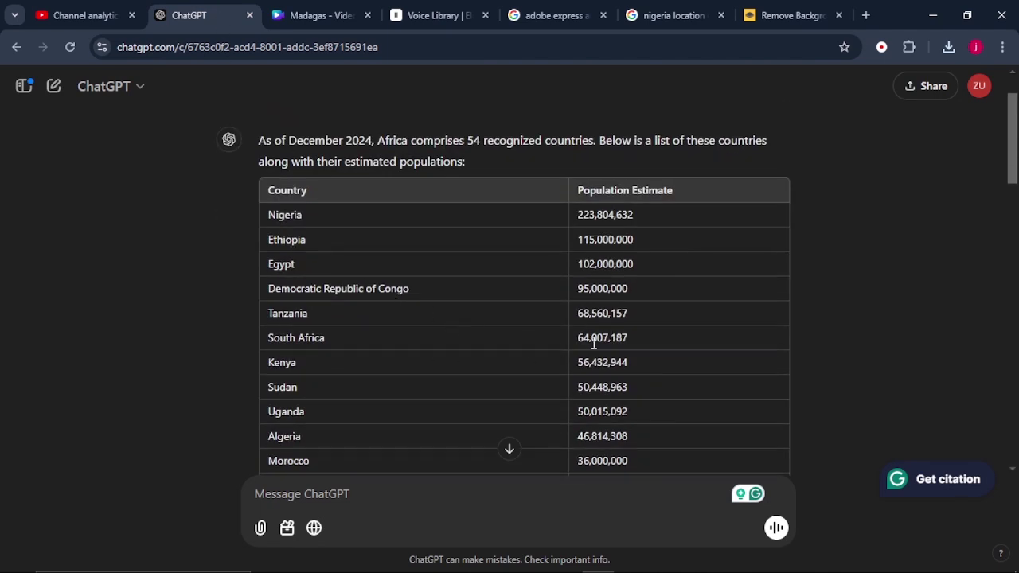
drag(324, 338, 268, 348)
right_click(287, 335)
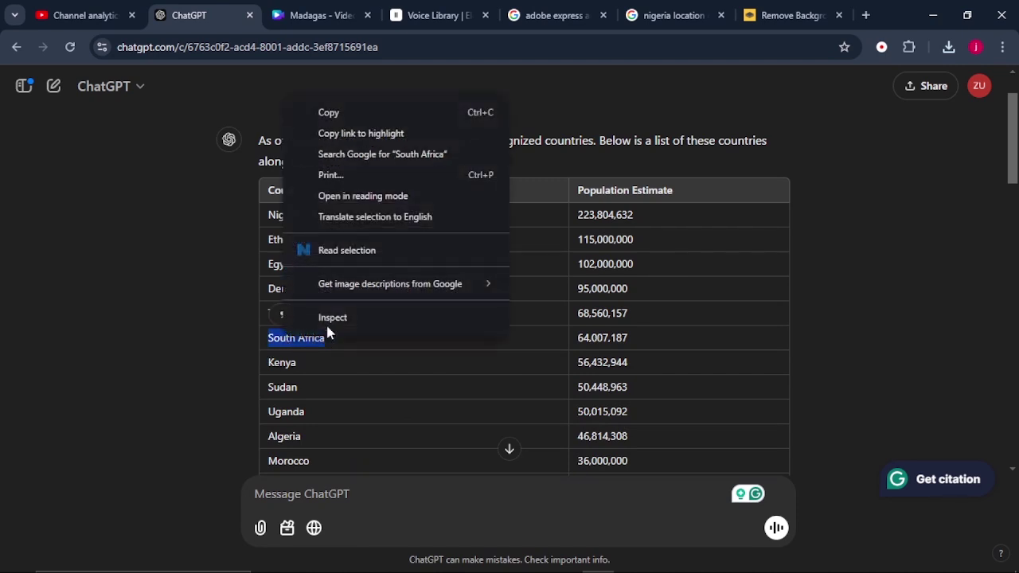
click(353, 112)
- Back in Canva, add a black "South Africa" heading at size 54.7, angled along the yellow South Africa shape
click(319, 15)
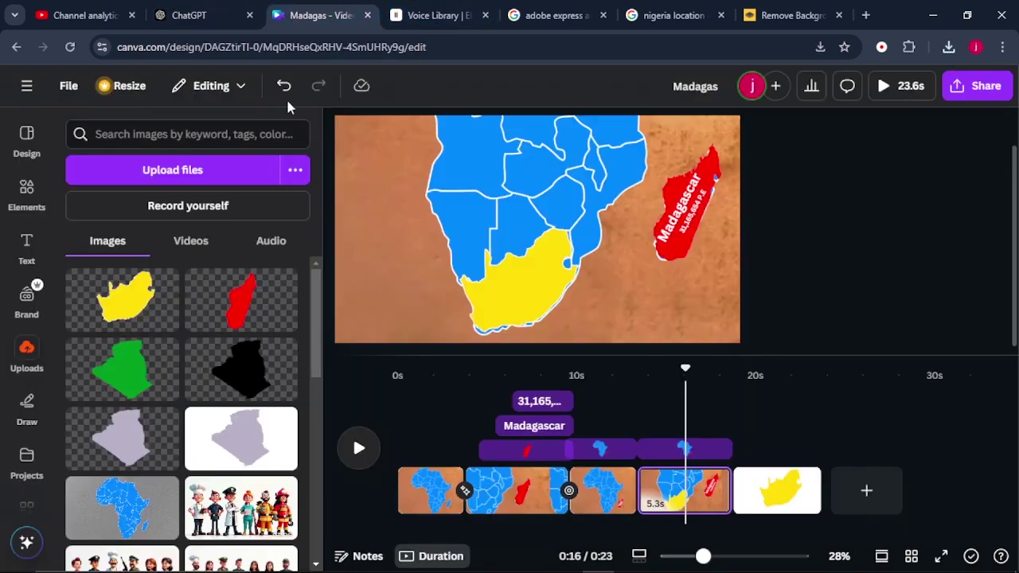
click(26, 250)
click(165, 353)
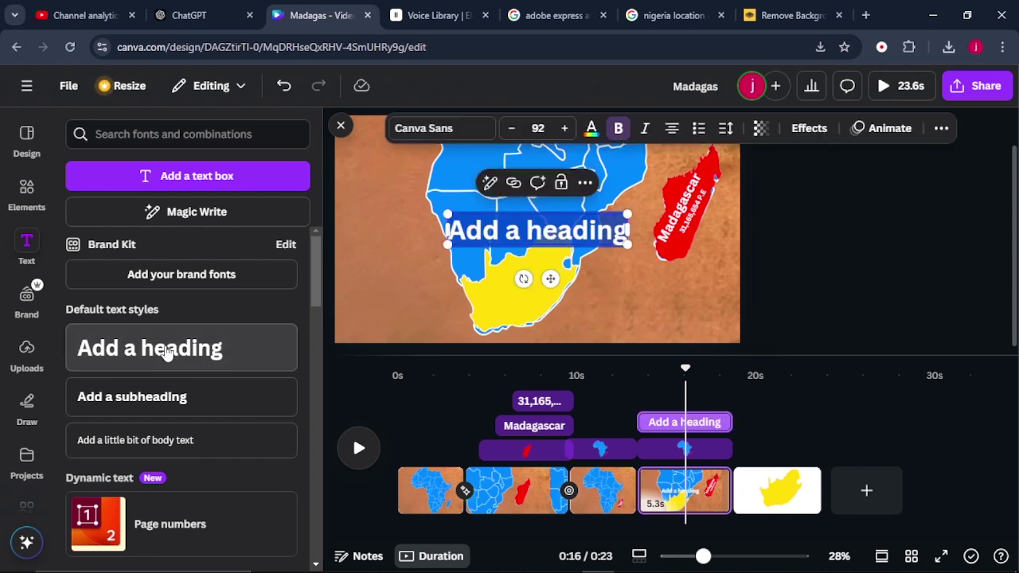
right_click(536, 228)
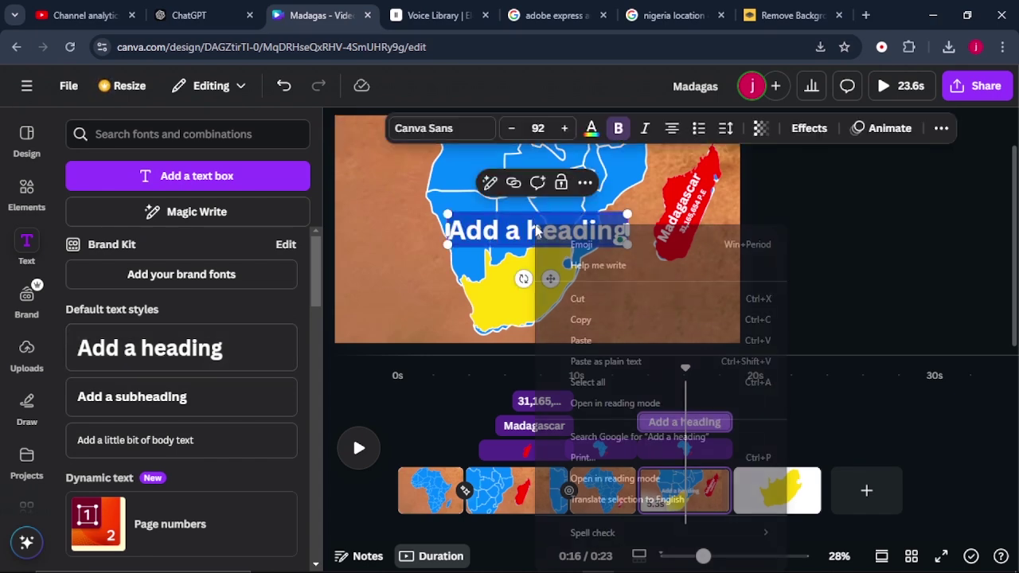
click(581, 341)
drag(648, 238, 519, 280)
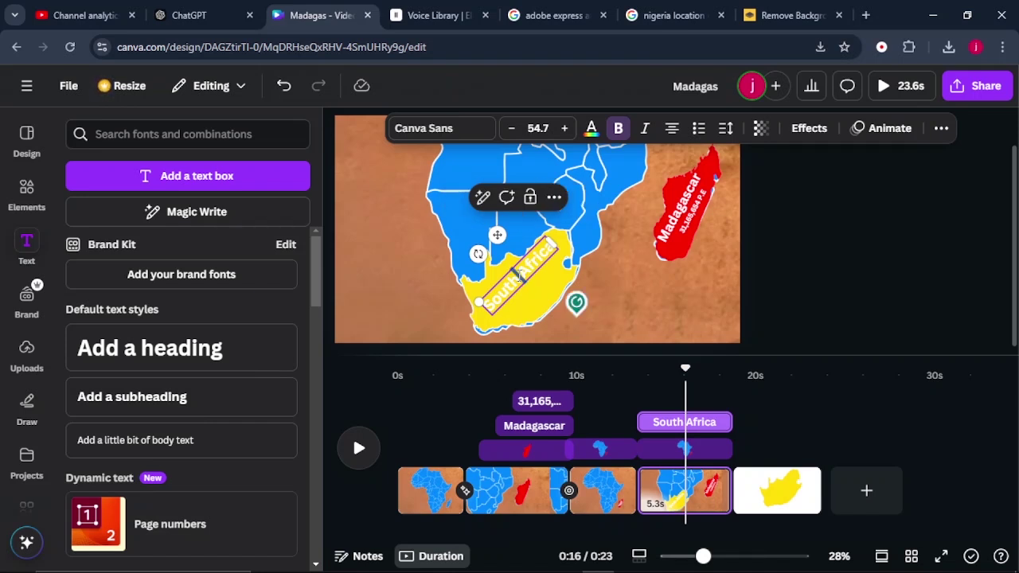
click(518, 280)
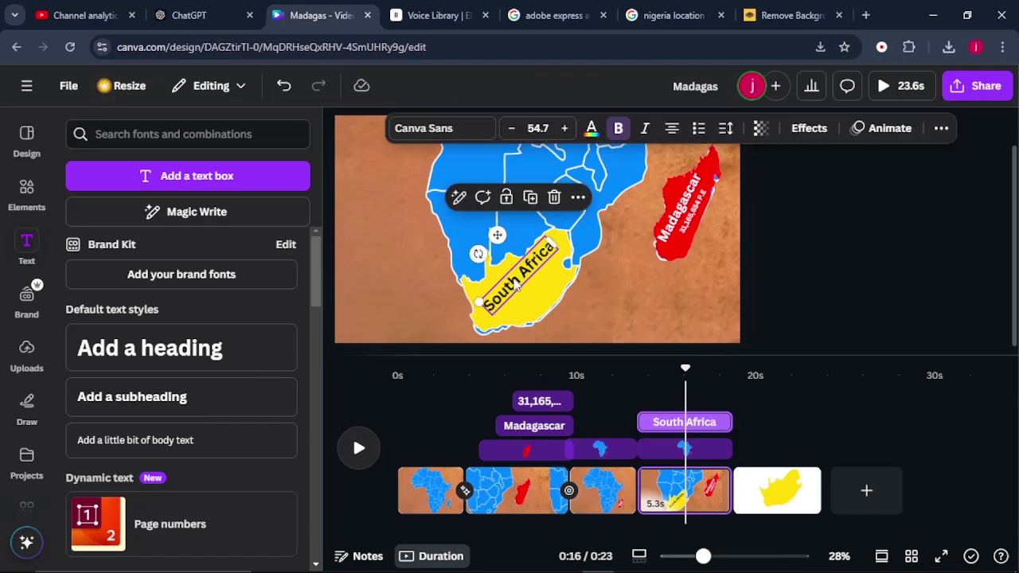
- Duplicate the South Africa label, copy the population 64,007,187 from the ChatGPT table and return to the Canva design
click(530, 196)
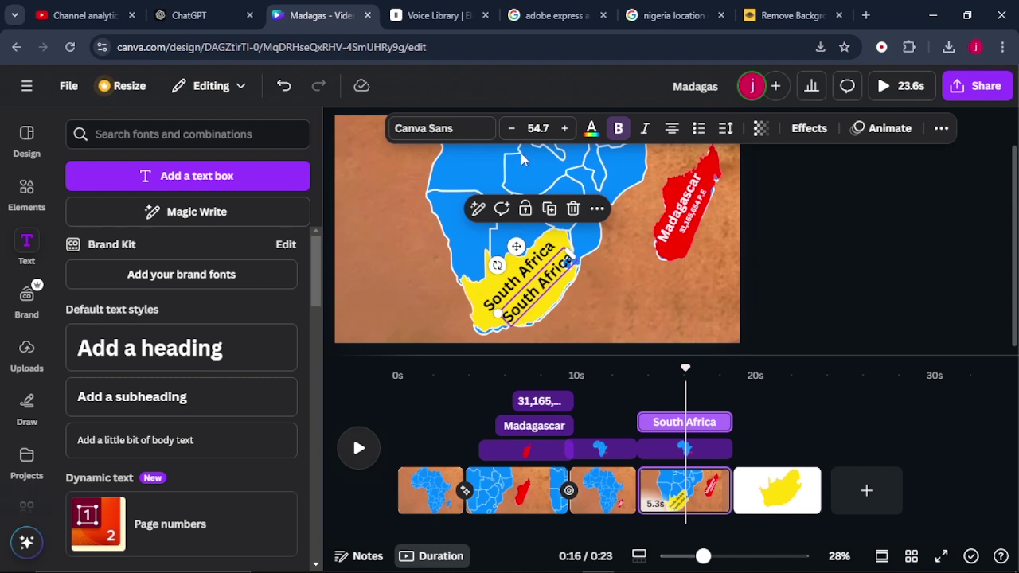
click(191, 15)
drag(575, 338, 629, 336)
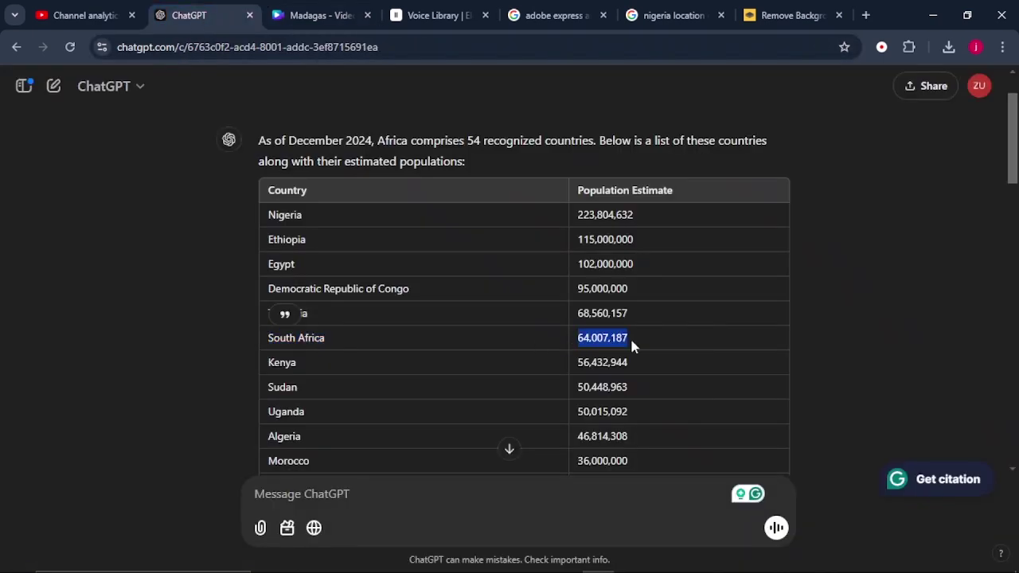
right_click(611, 338)
click(646, 109)
click(320, 16)
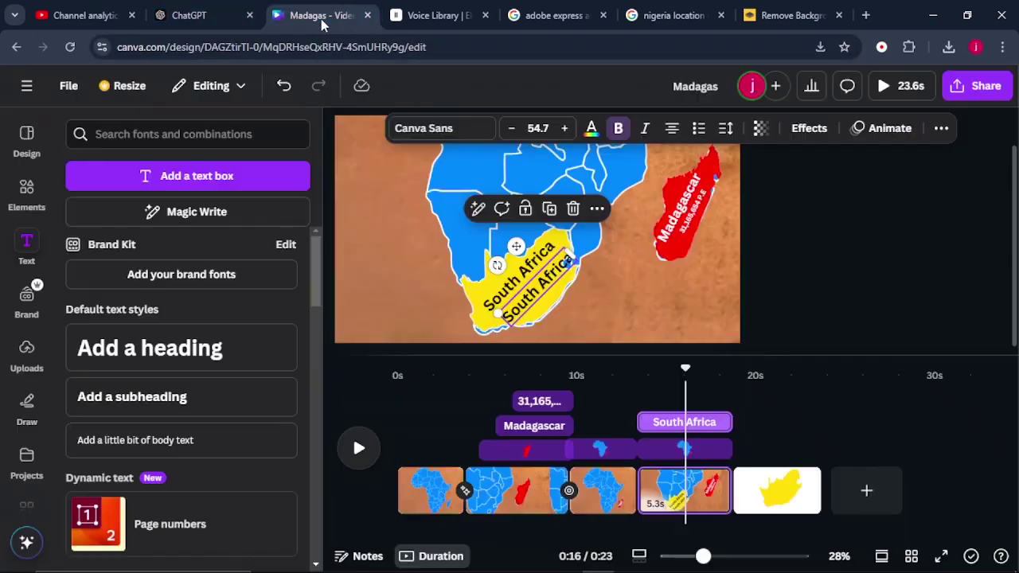
- Replace the duplicate label's text with "64,007,187 P.E" and shrink it to size 36.3 beneath the country name
double_click(522, 296)
key(ctrl+v)
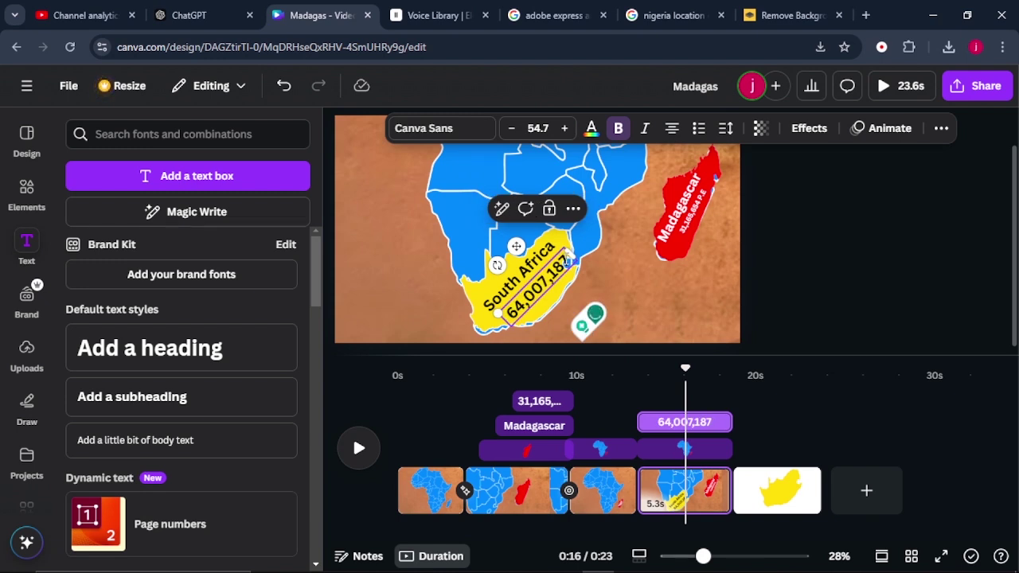
click(509, 318)
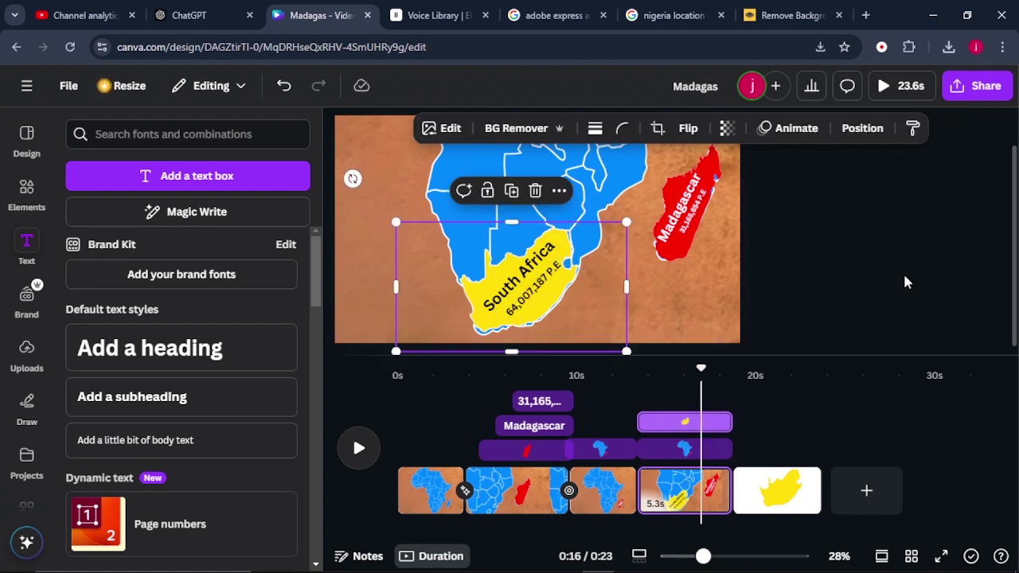
click(834, 310)
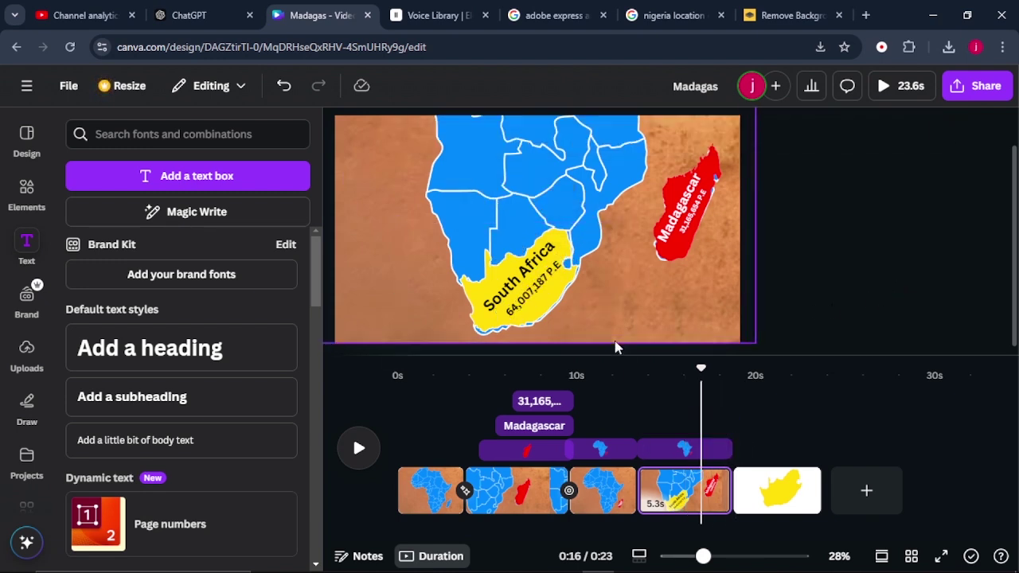
- Apply the Ink animation to the yellow South Africa cutout
click(487, 331)
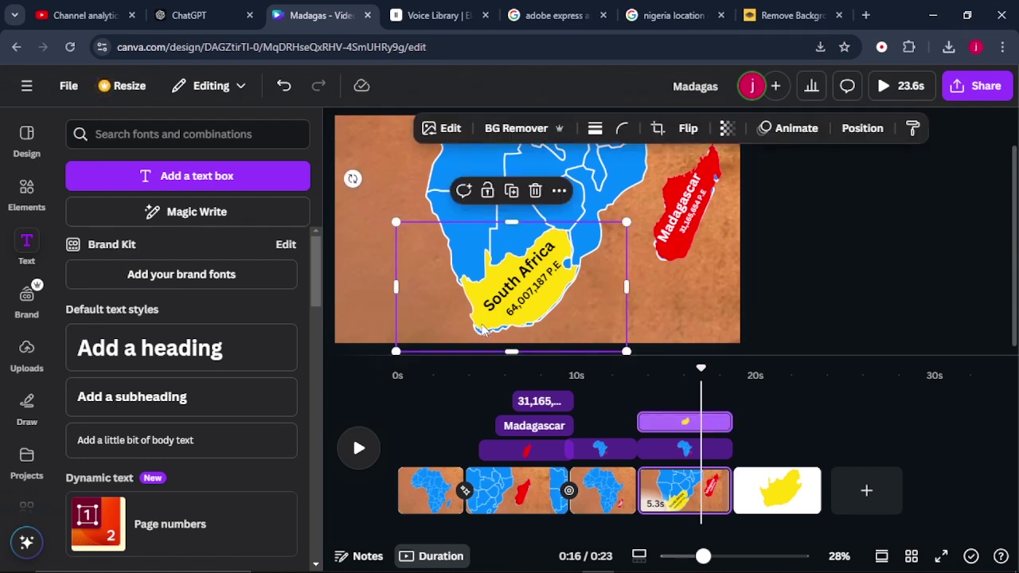
click(791, 128)
click(191, 429)
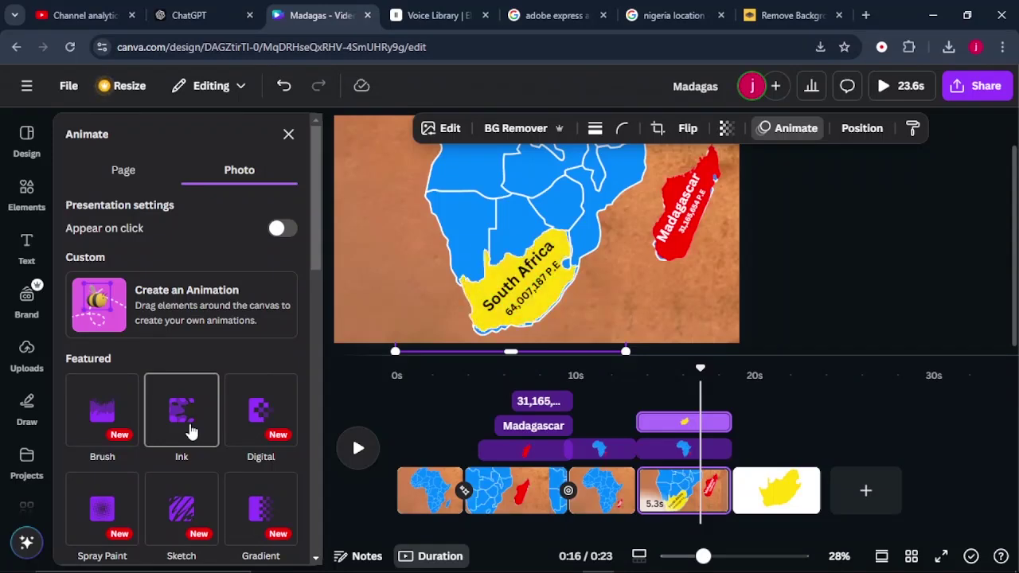
click(486, 319)
- Apply the Spread animation to the South Africa label and Clarify to its population label
click(514, 278)
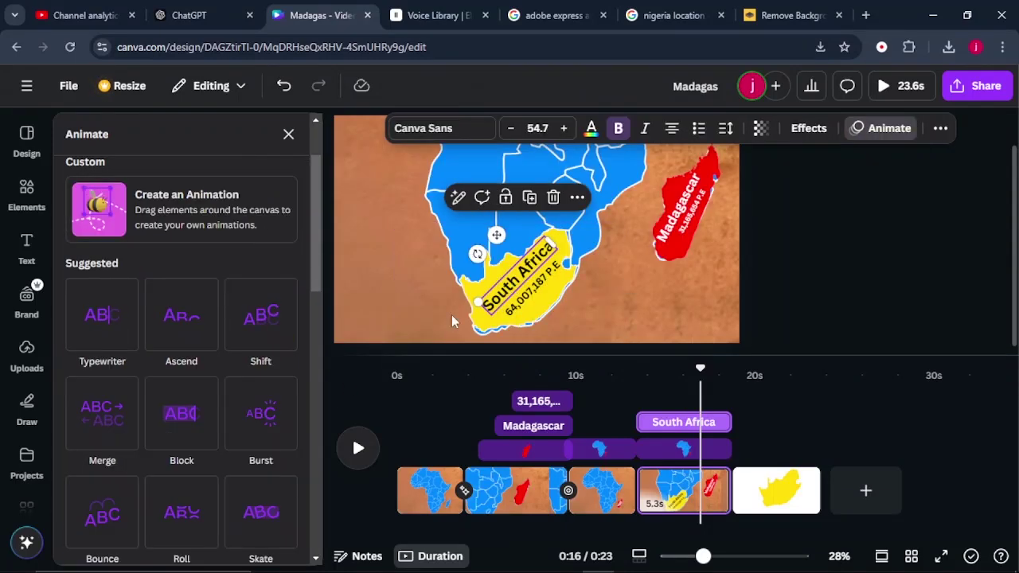
scroll(159, 318, down, 5)
click(181, 239)
click(102, 254)
click(103, 255)
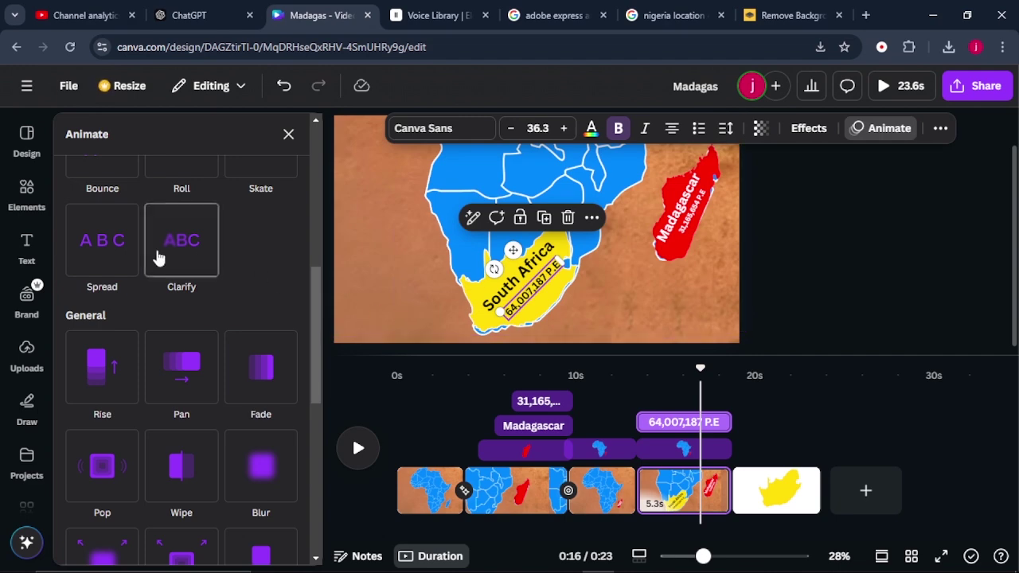
key(Escape)
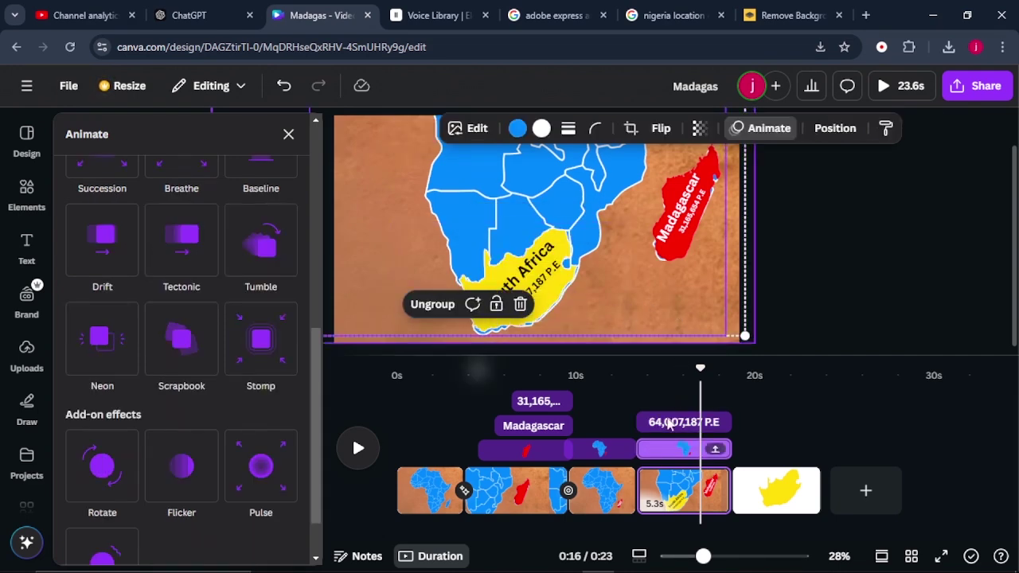
click(493, 330)
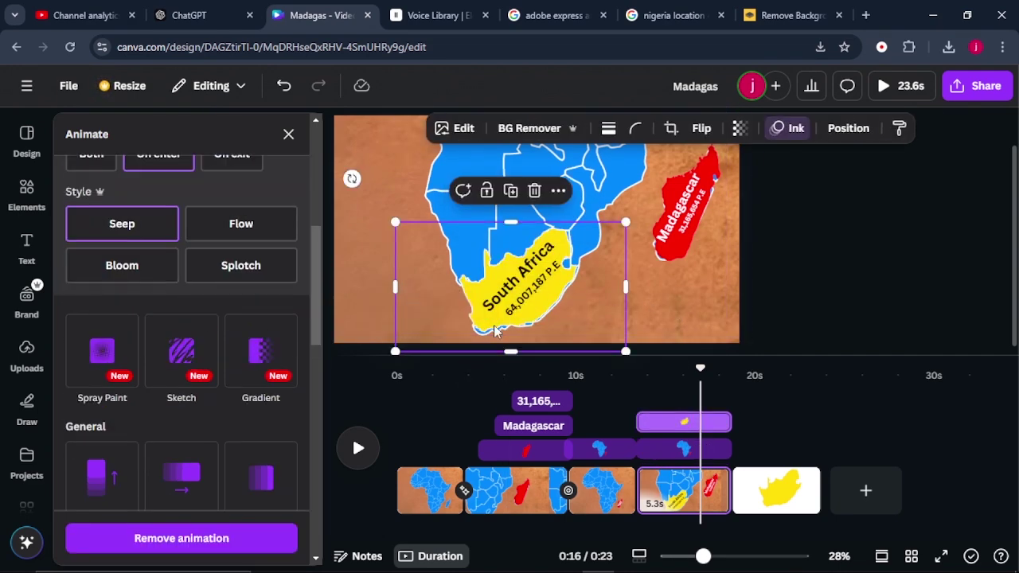
right_click(487, 333)
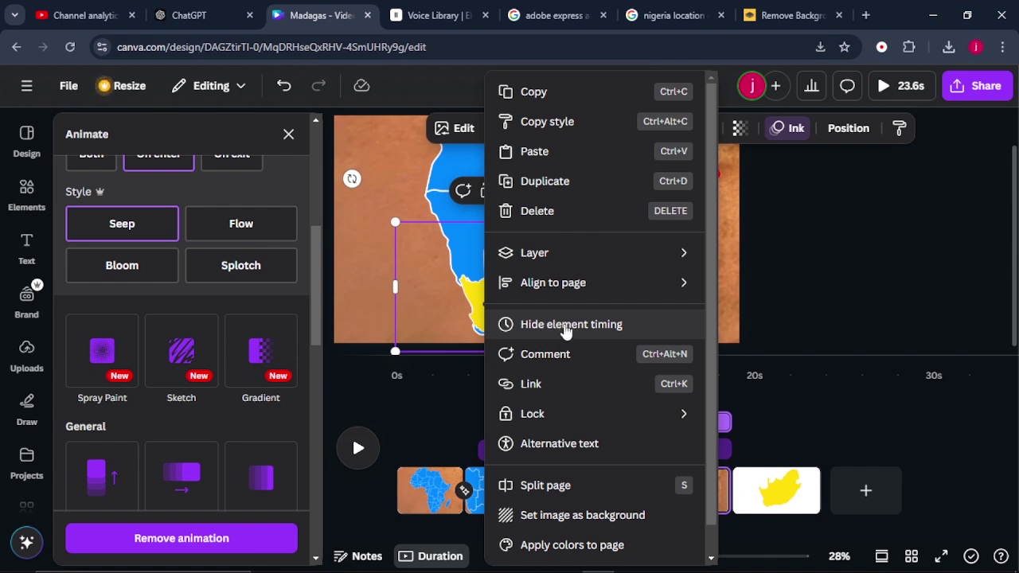
click(757, 392)
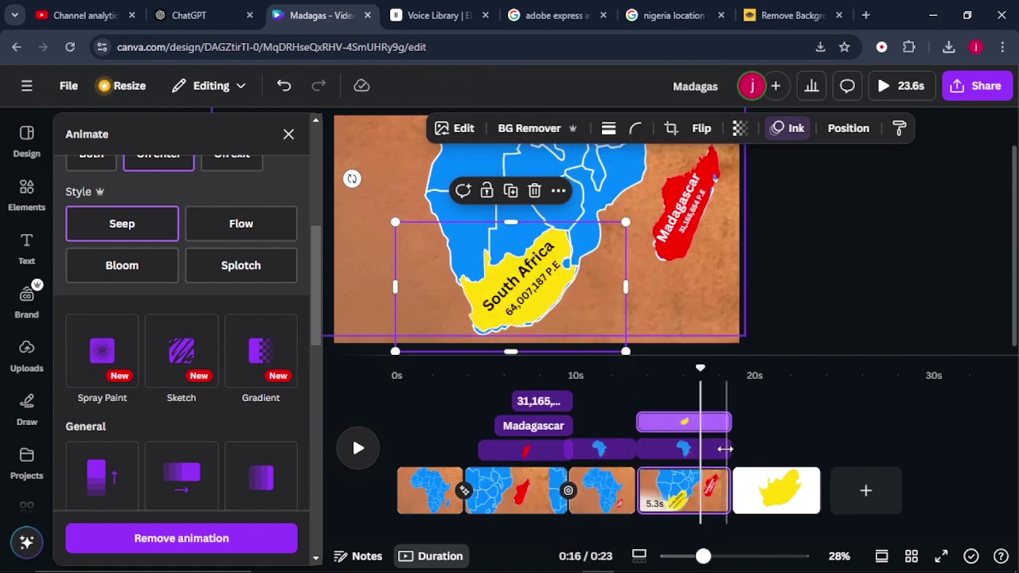
key(ctrl+z)
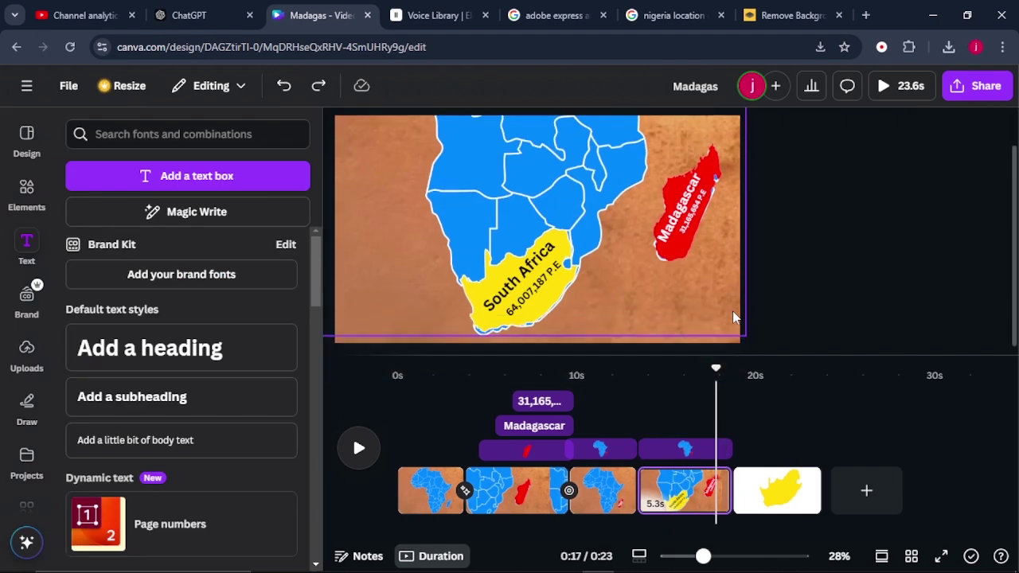
- Ungroup the fourth page's map and trim the yellow South Africa cutout's start to about 16 seconds on the timeline
drag(795, 244, 457, 209)
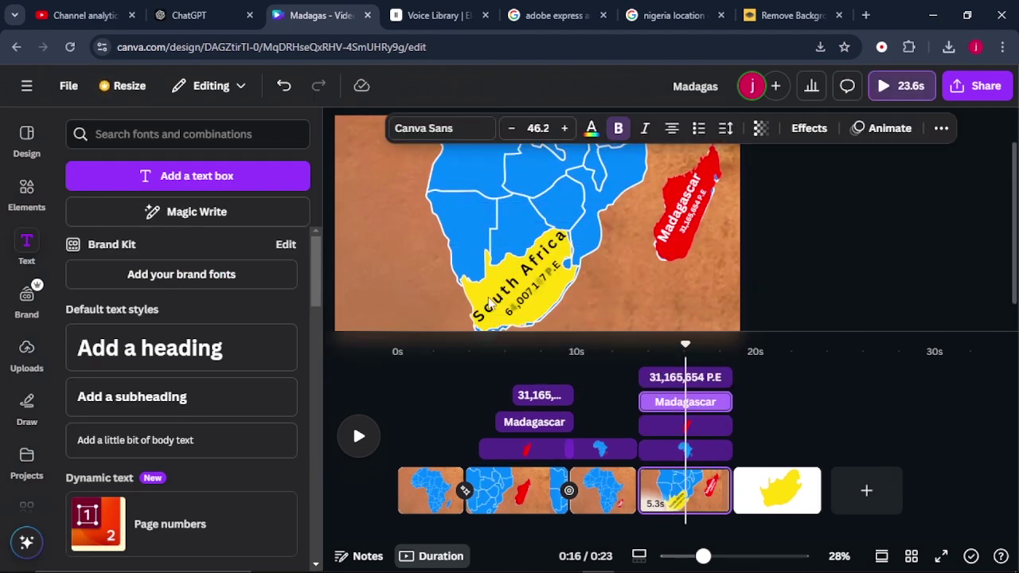
click(487, 288)
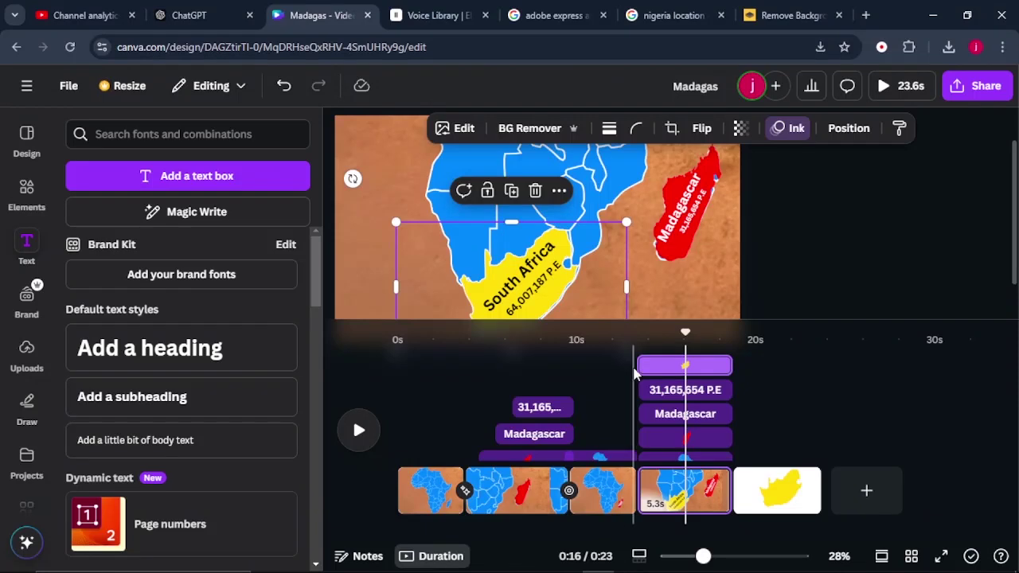
mouse_move(641, 366)
drag(650, 365, 684, 365)
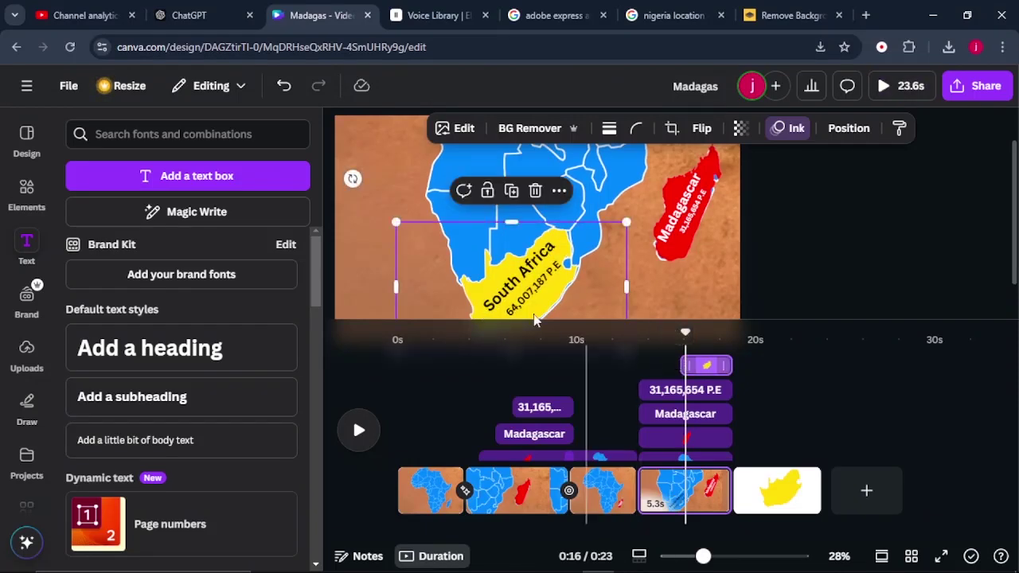
- Stagger the label timings so the South Africa name starts at about 17 seconds and its population at about 18 seconds
click(505, 296)
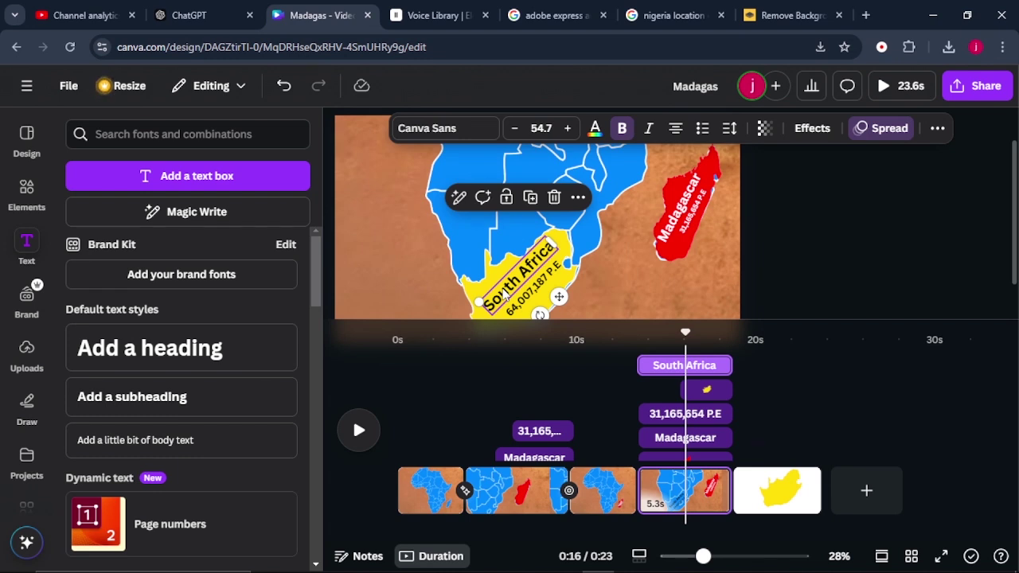
drag(646, 365, 698, 369)
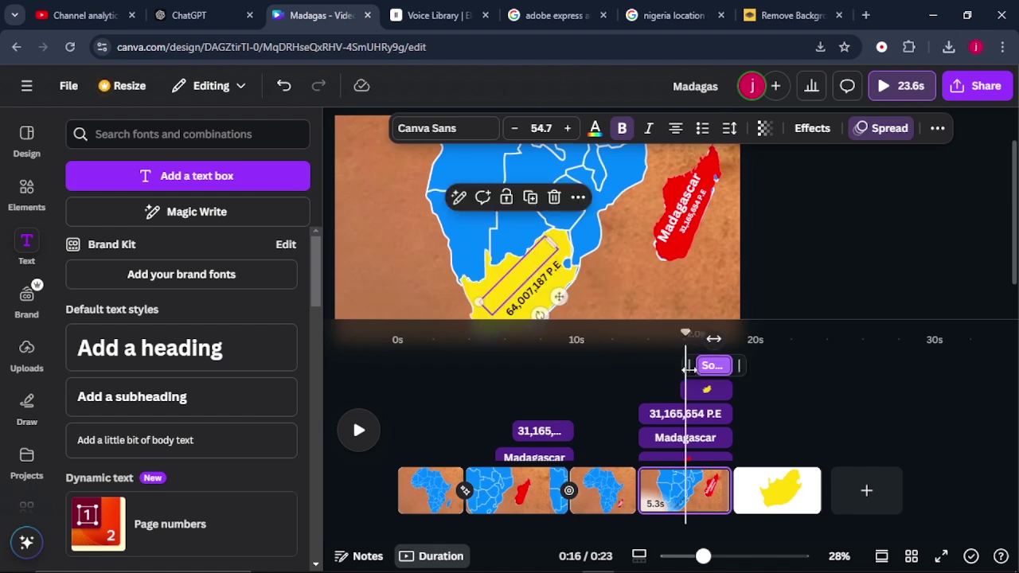
click(530, 299)
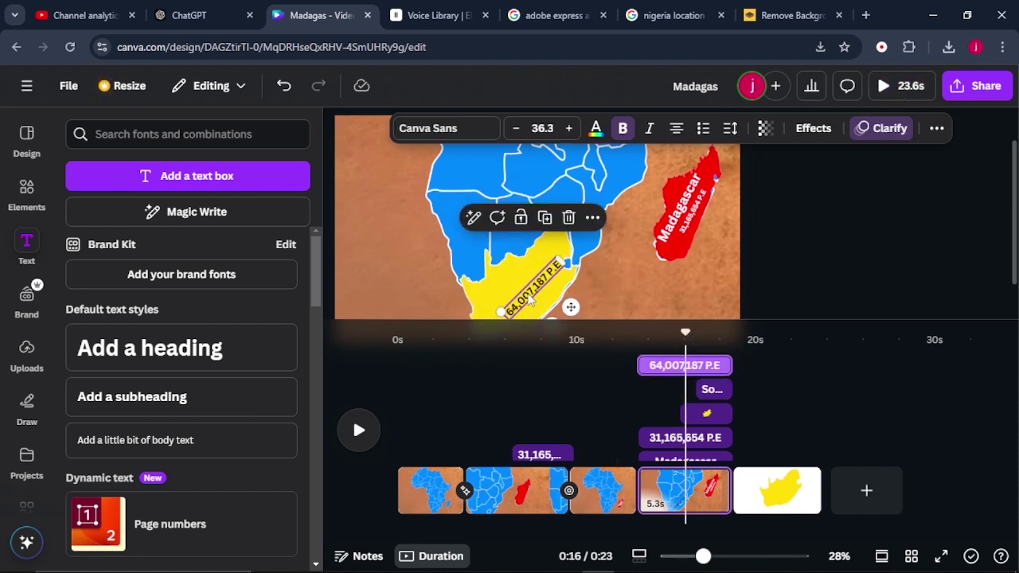
drag(676, 365, 713, 366)
- Extend the fourth page to 7.2 seconds and add a 2-second Match & Move transition between the third and fourth pages
drag(731, 510, 756, 508)
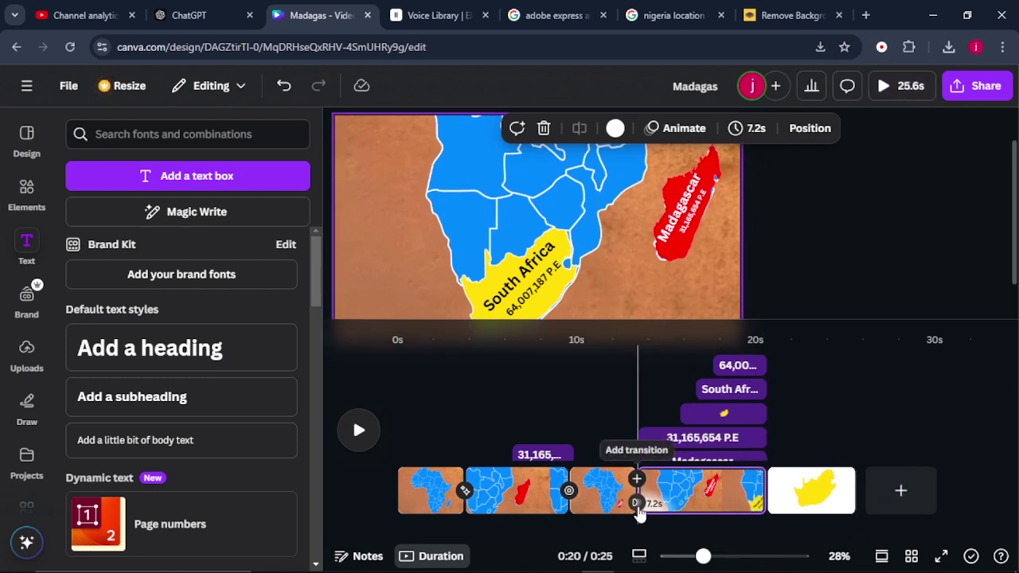
click(636, 503)
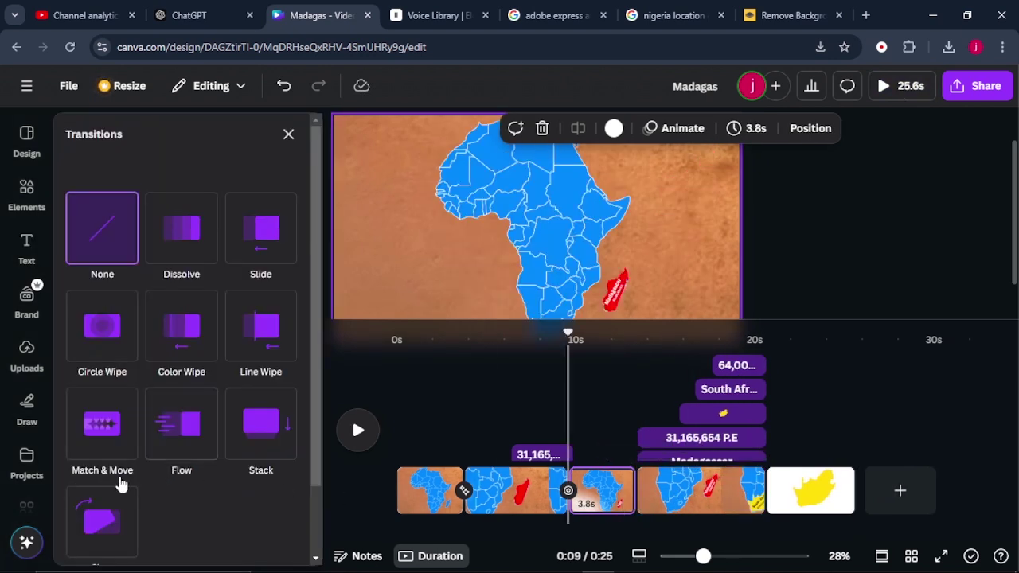
click(99, 437)
drag(107, 477, 295, 488)
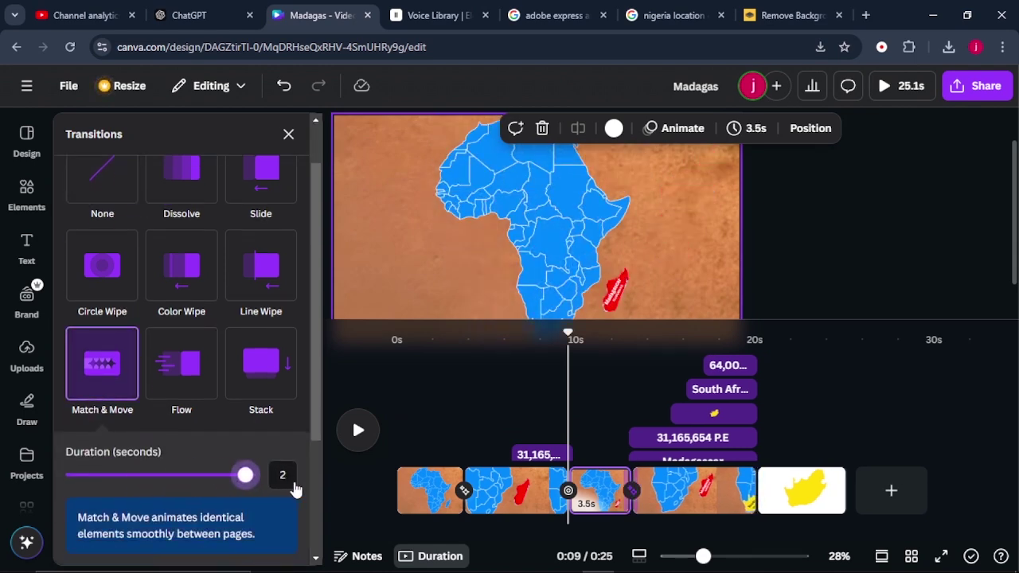
- Preview the video from the beginning and remove the spare last page holding only the yellow South Africa cutout
click(408, 385)
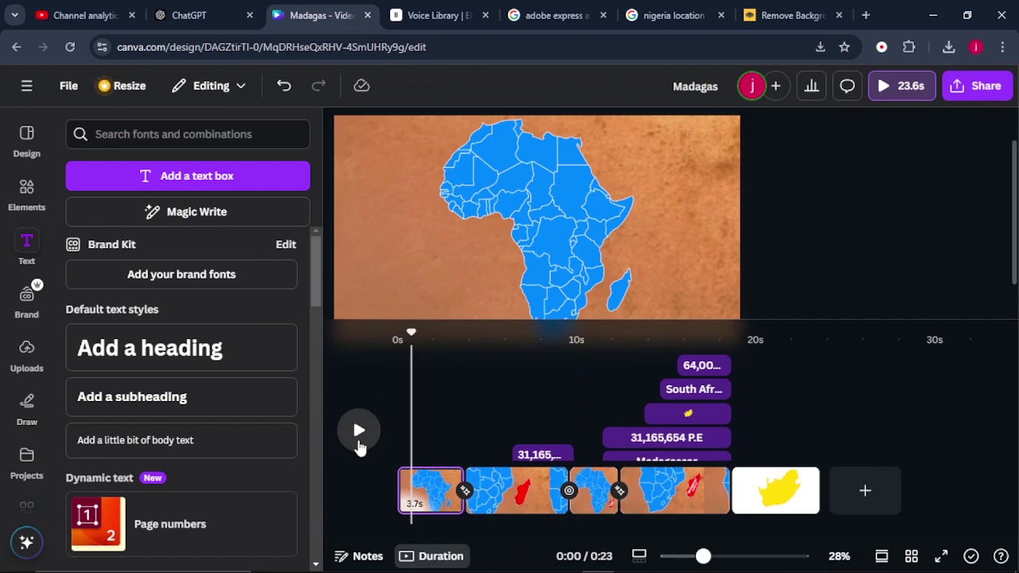
click(748, 501)
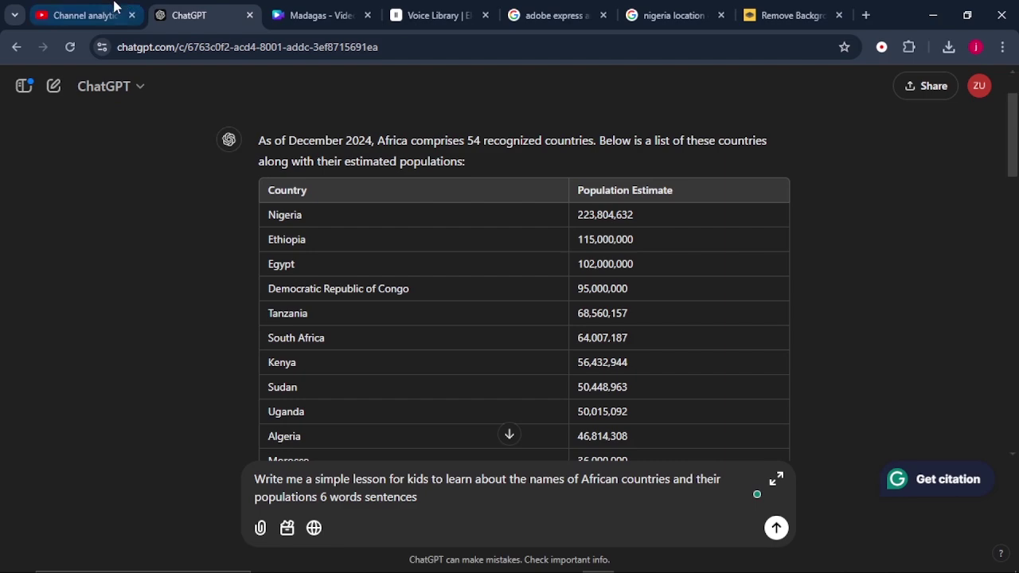
- Switch to ChatGPT and submit the prepared prompt for a simple kids' lesson on African country names and populations in six-word sentences
click(318, 15)
click(170, 8)
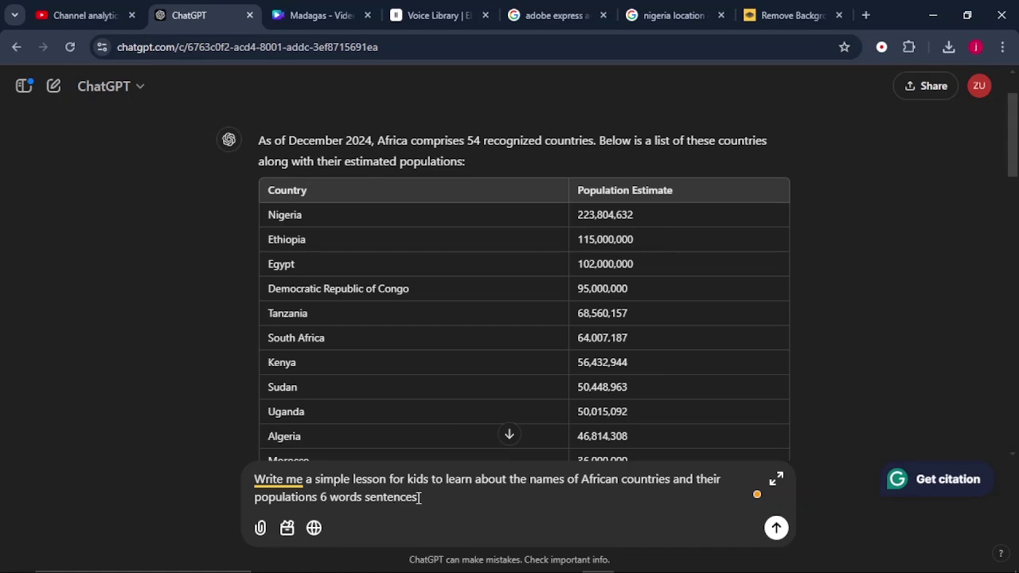
key(Return)
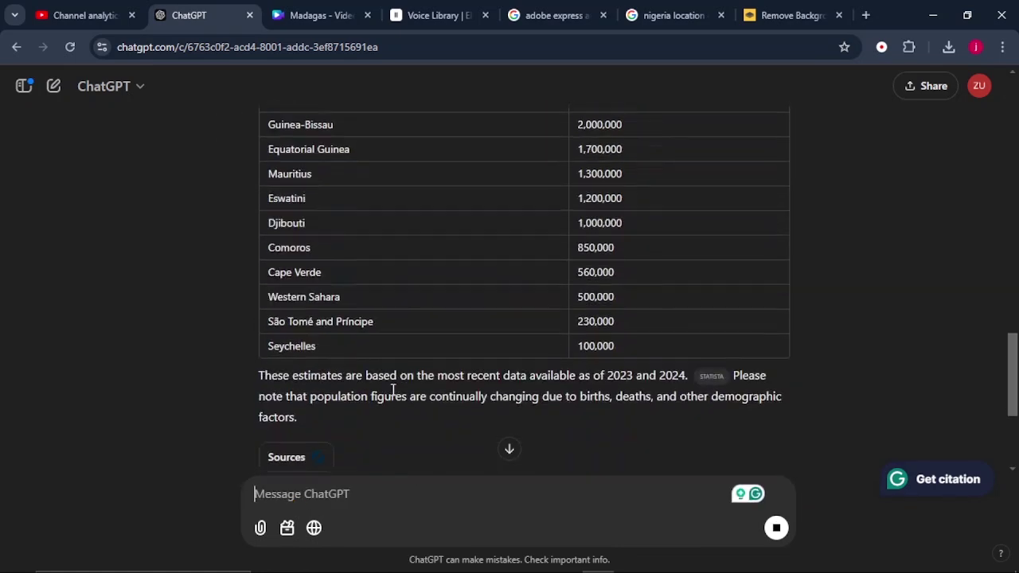
- Copy the sentence "Madagascar has 31 million island adventurers." from the generated lesson into the blank Google Docs document
scroll(392, 394, down, 5)
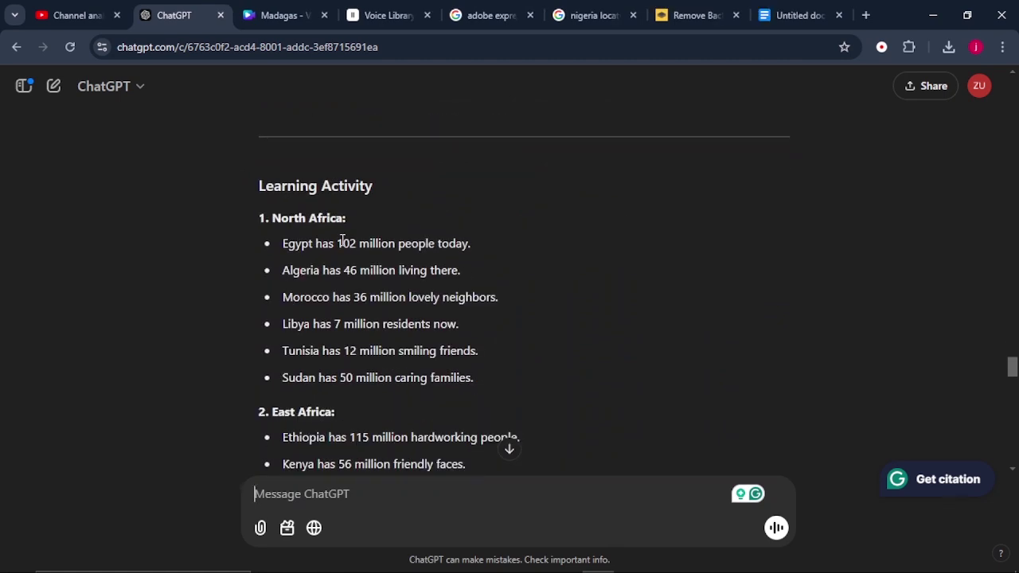
scroll(342, 241, down, 2)
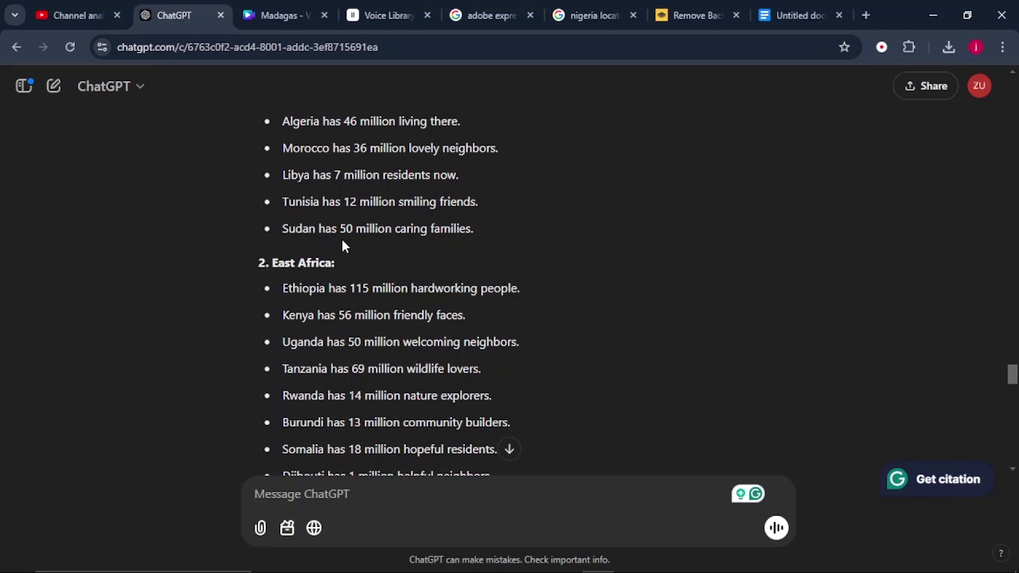
scroll(342, 243, down, 5)
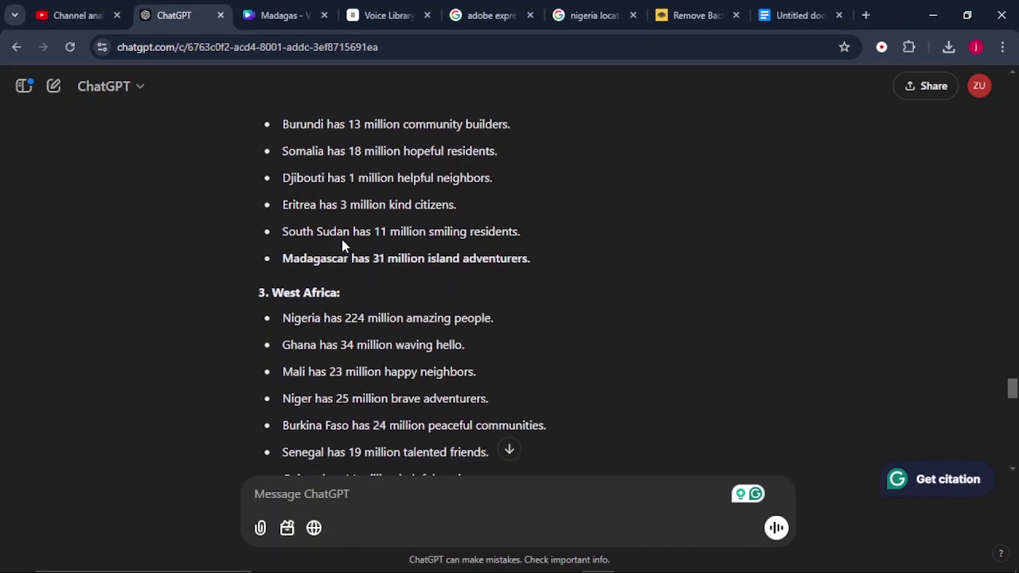
drag(283, 259, 537, 242)
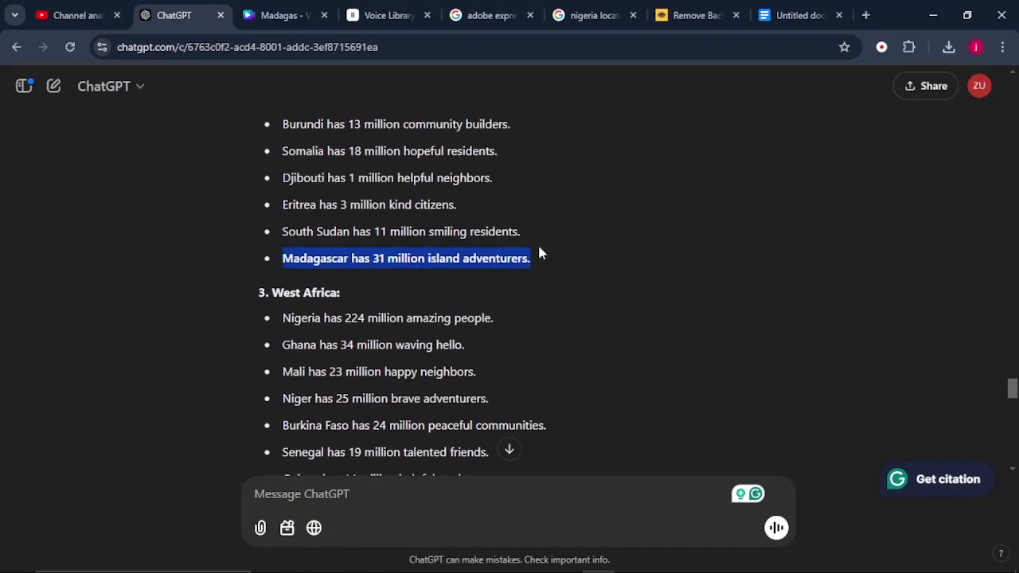
right_click(461, 265)
click(487, 286)
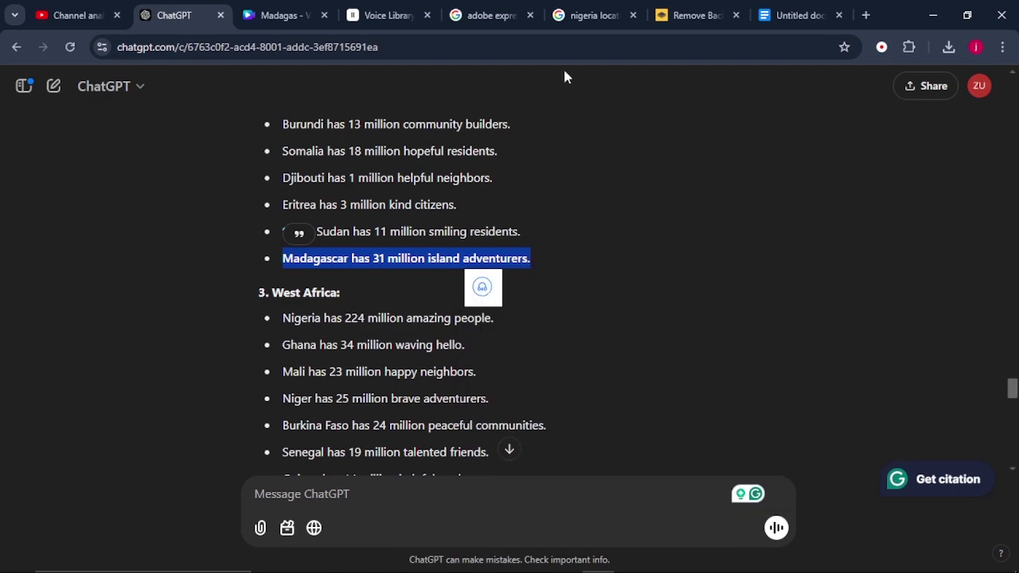
click(796, 15)
right_click(302, 256)
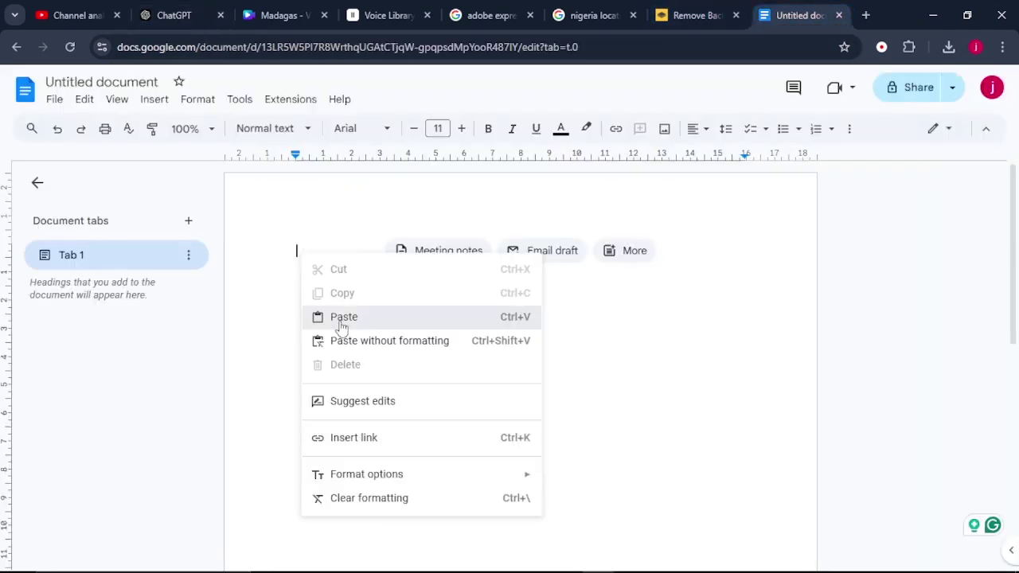
click(339, 317)
- Copy "South Africa has 64 million cheerful residents" from ChatGPT's Southern Africa section onto the line below the Madagascar sentence in Google Docs
click(167, 15)
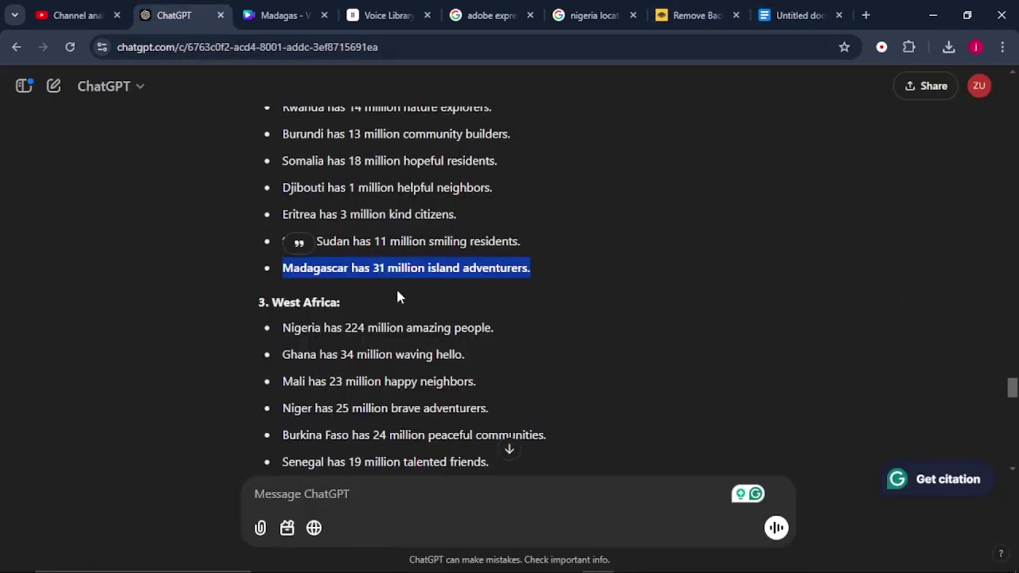
scroll(398, 295, down, 6)
drag(282, 233, 520, 231)
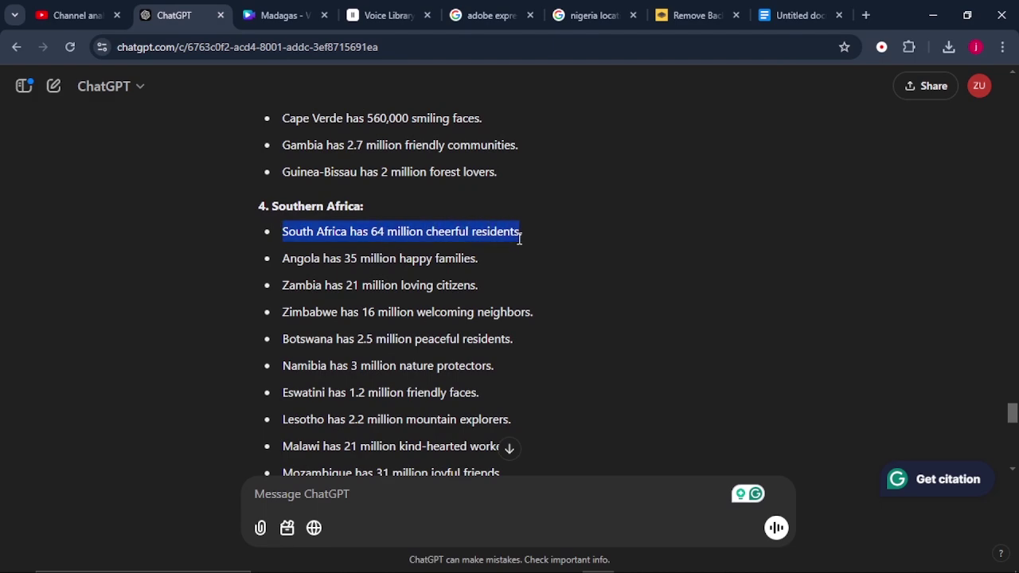
right_click(512, 248)
click(513, 253)
click(796, 15)
right_click(364, 275)
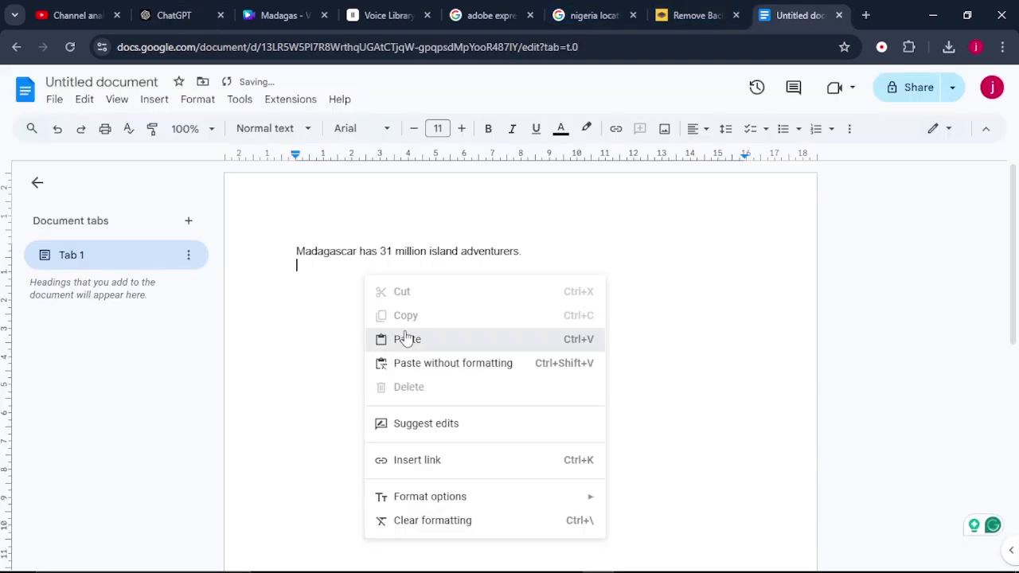
click(405, 336)
- Copy the entire narration script in Google Docs, from the "Hello explorers" greeting through the Ghana sentence
click(180, 16)
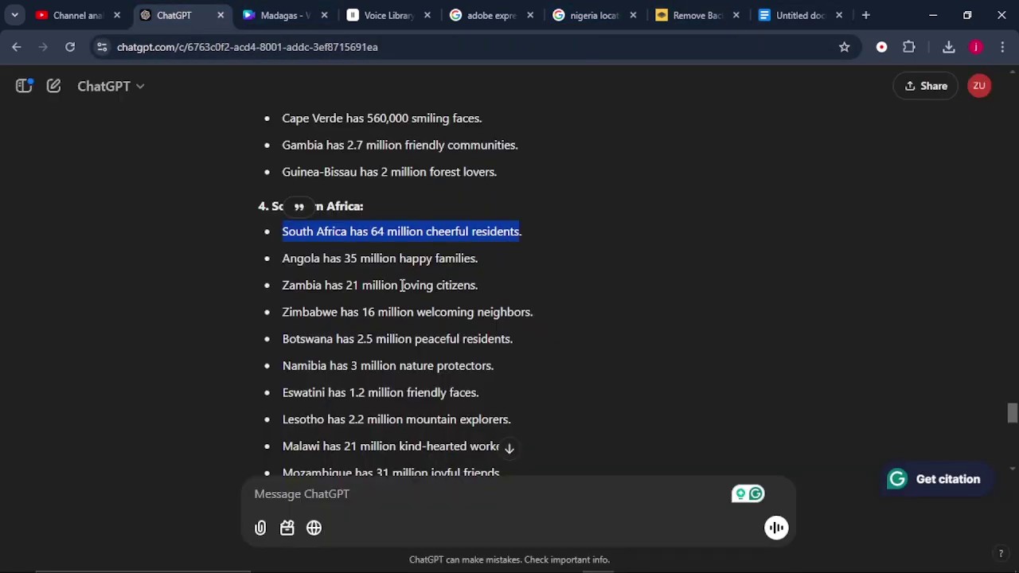
key(ctrl+9)
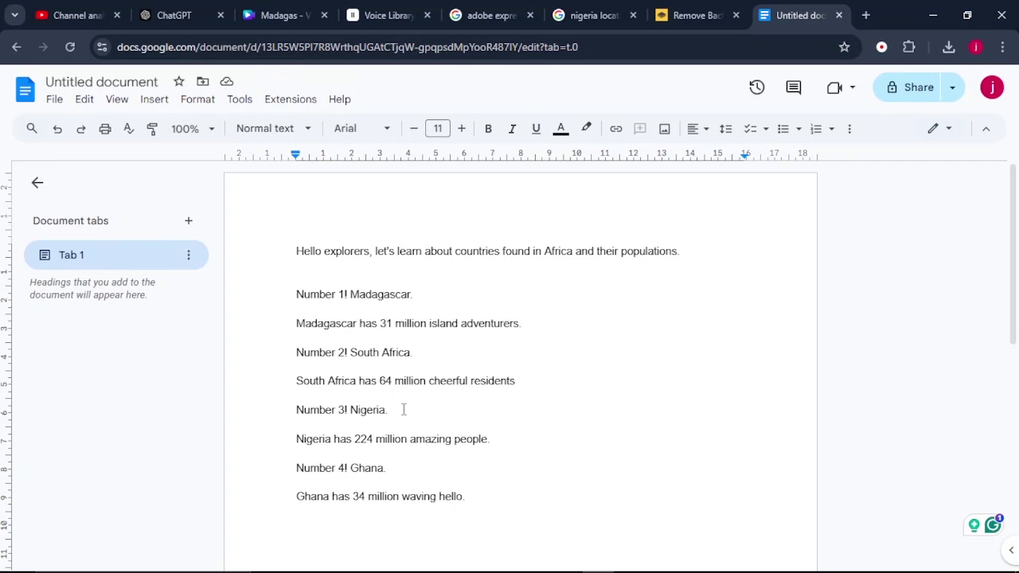
key(ctrl+a)
right_click(404, 409)
click(397, 211)
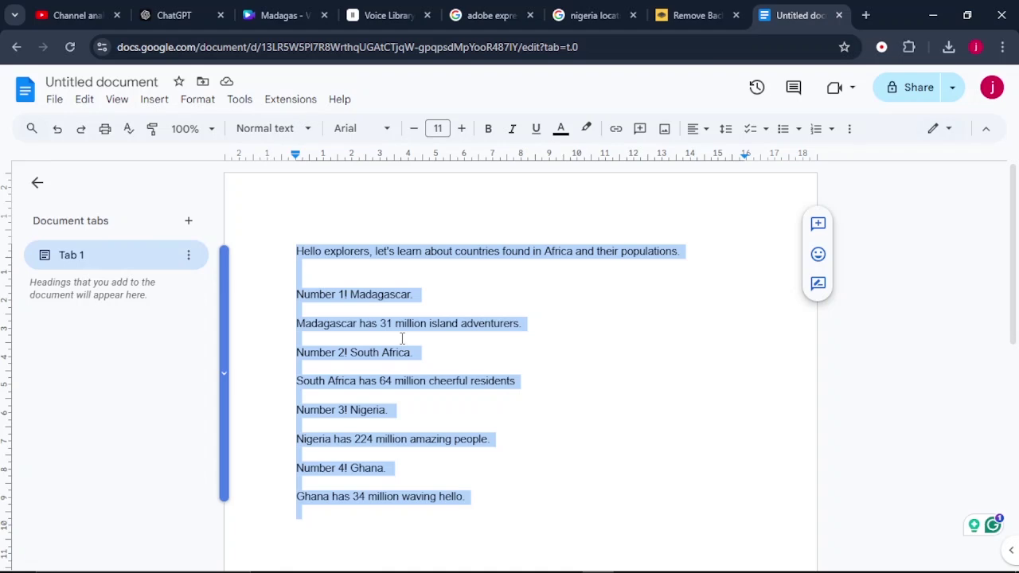
- Switch to ElevenLabs, open Text to Speech and replace its existing text with the copied narration script
click(388, 15)
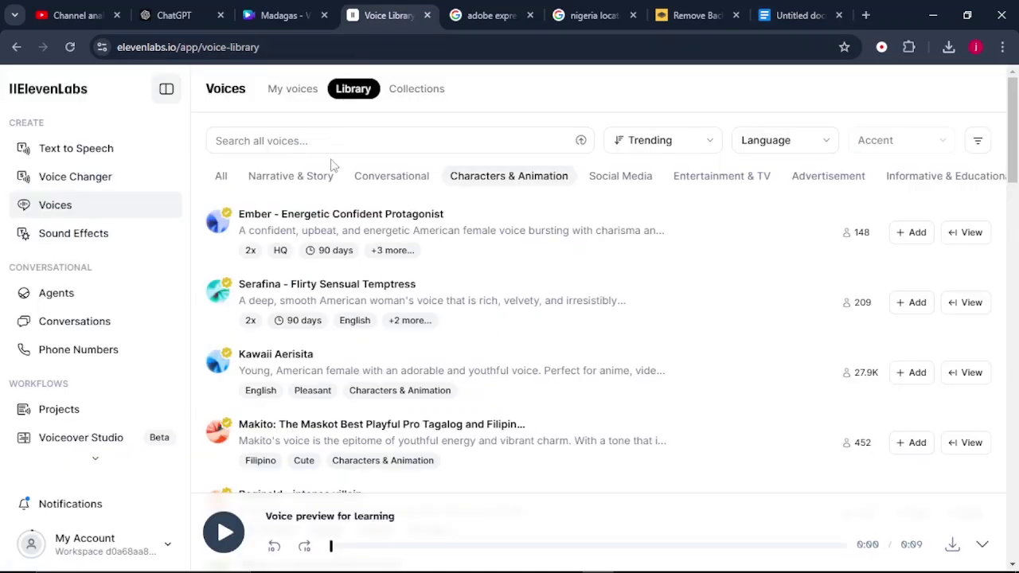
click(107, 148)
key(ctrl+a)
key(Delete)
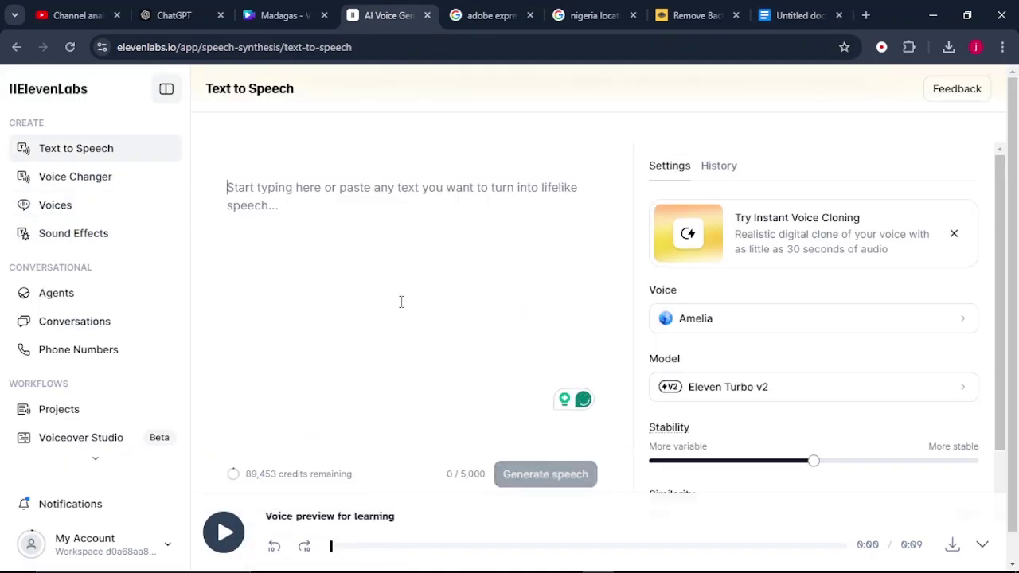
right_click(277, 205)
click(313, 362)
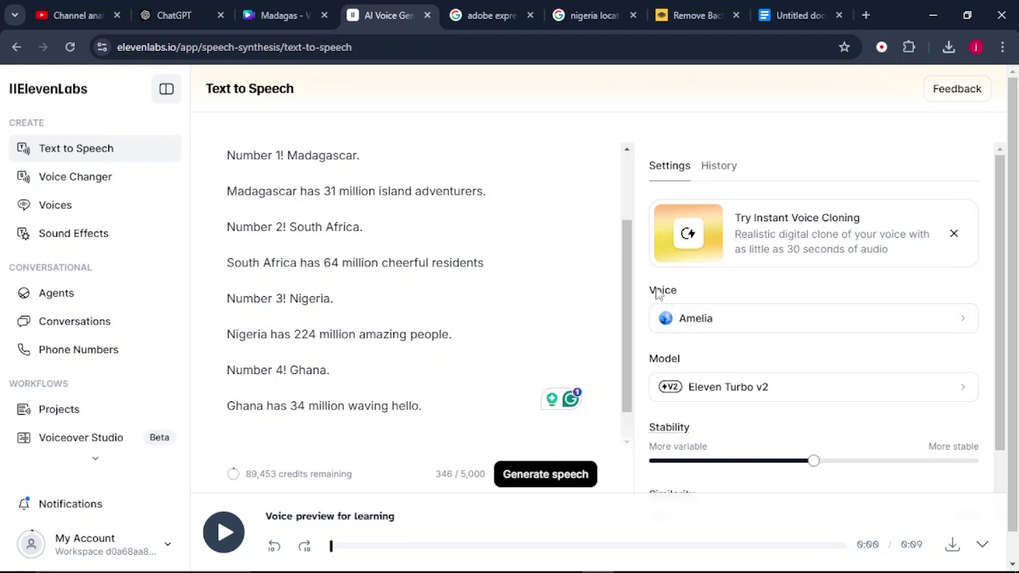
- Generate the narration with the Kamau - African voice and listen to part of it
click(763, 321)
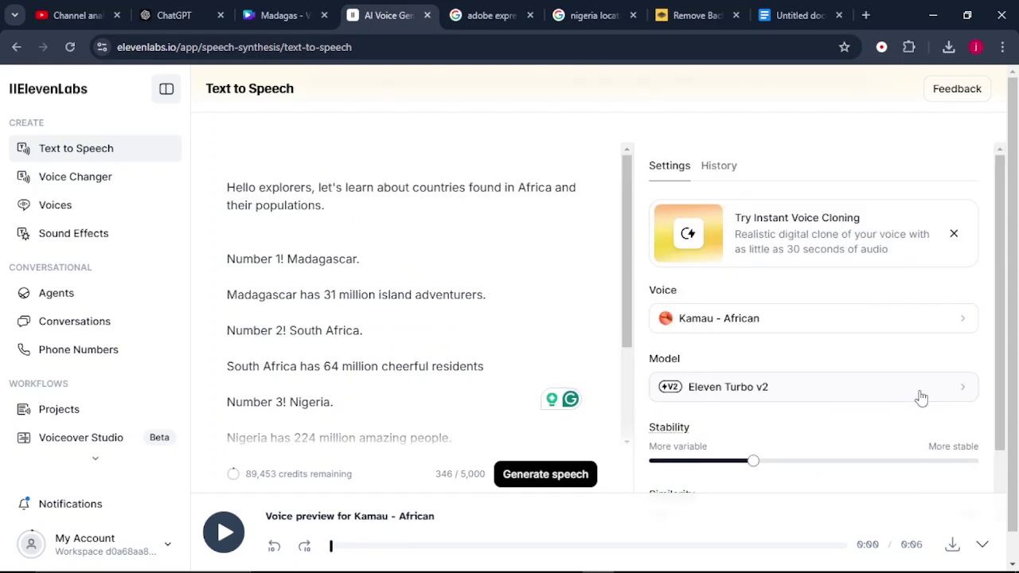
scroll(395, 284, down, 3)
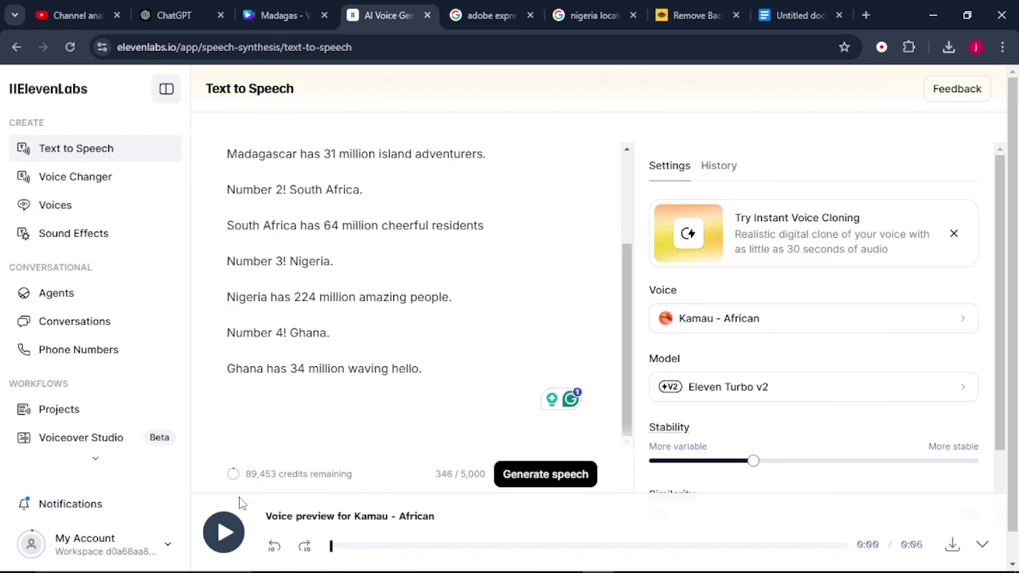
click(555, 476)
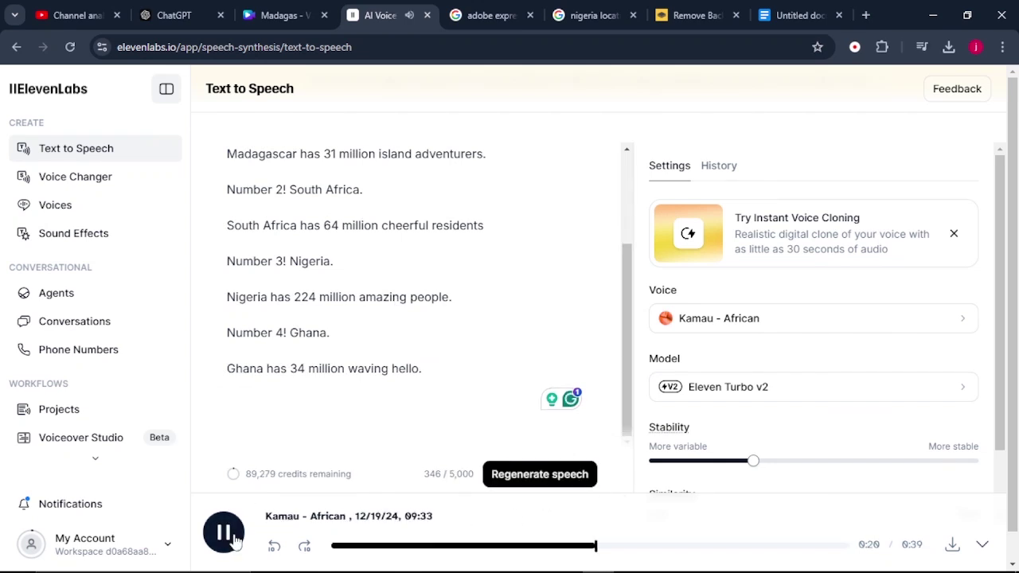
click(225, 533)
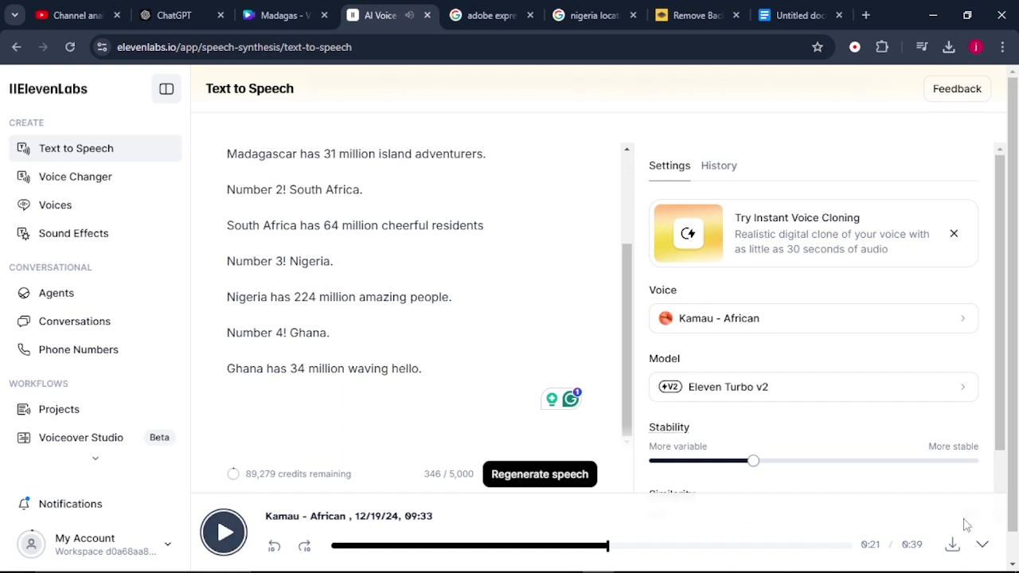
- Download the generated narration as an MP3 and add it from the uploaded audio to the video timeline in Canva
click(953, 545)
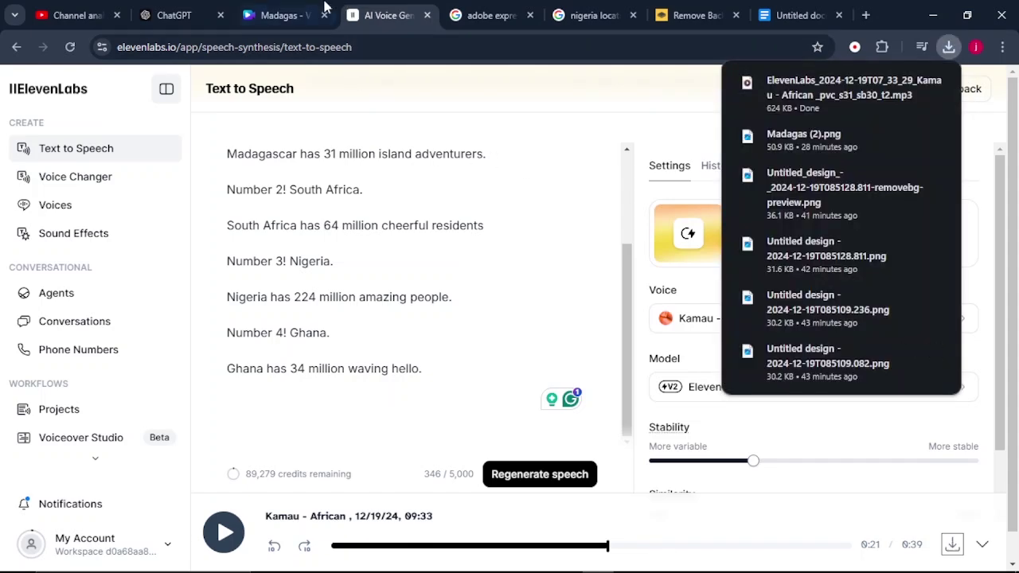
click(273, 9)
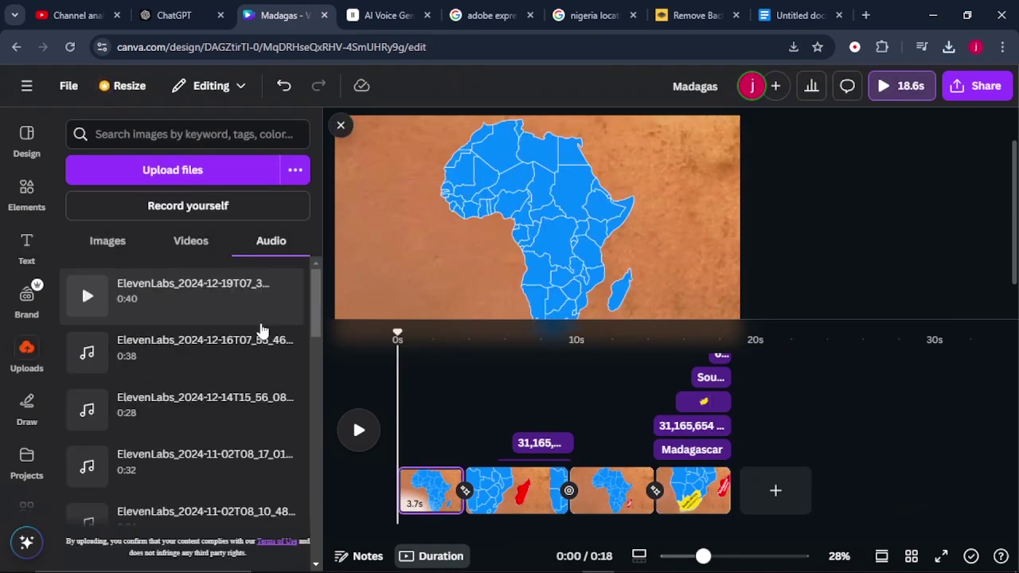
click(191, 318)
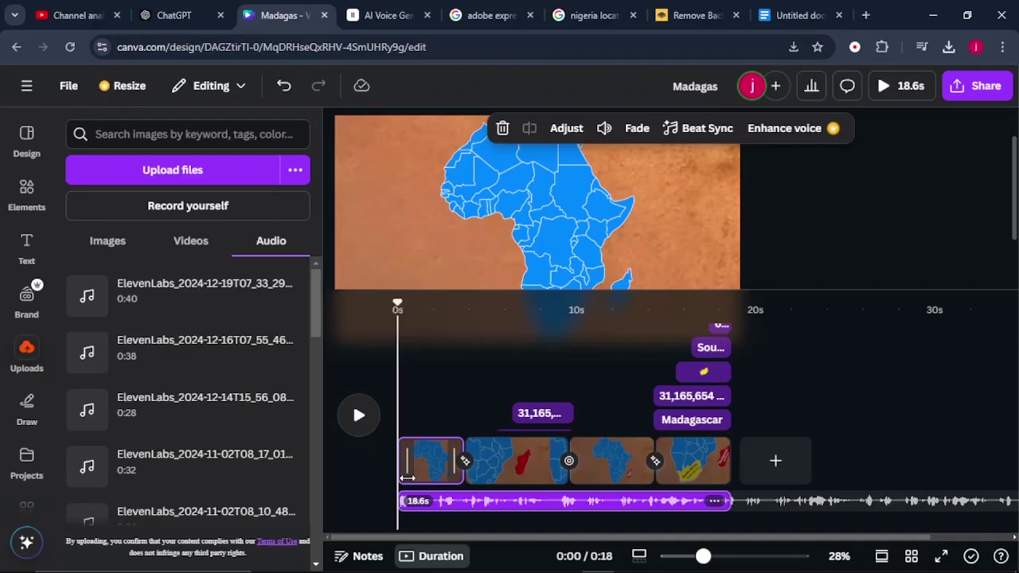
- Play the narration against the pages, split it at about 8.5 seconds and extend the first page to 8.5 seconds
click(362, 418)
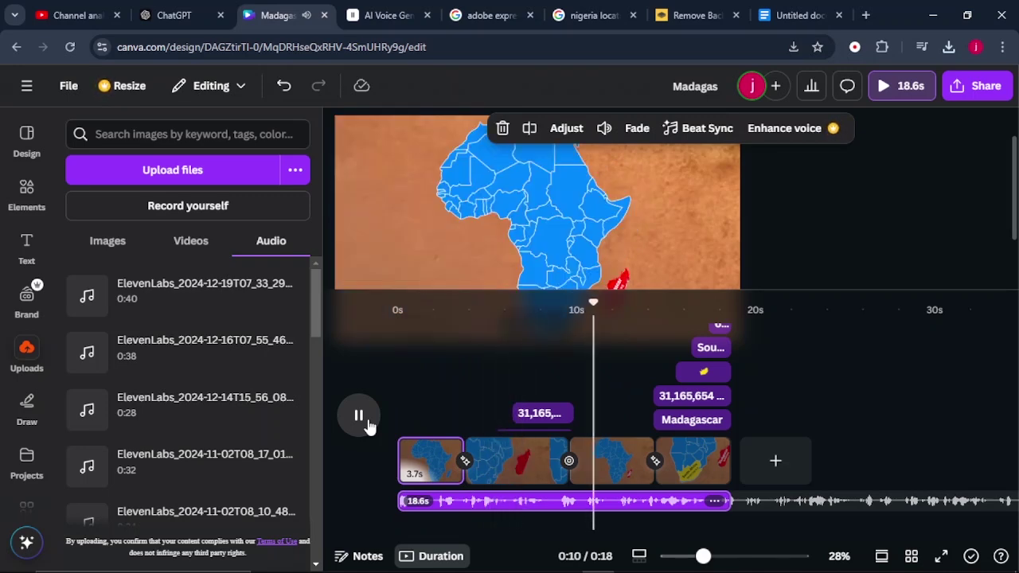
click(361, 417)
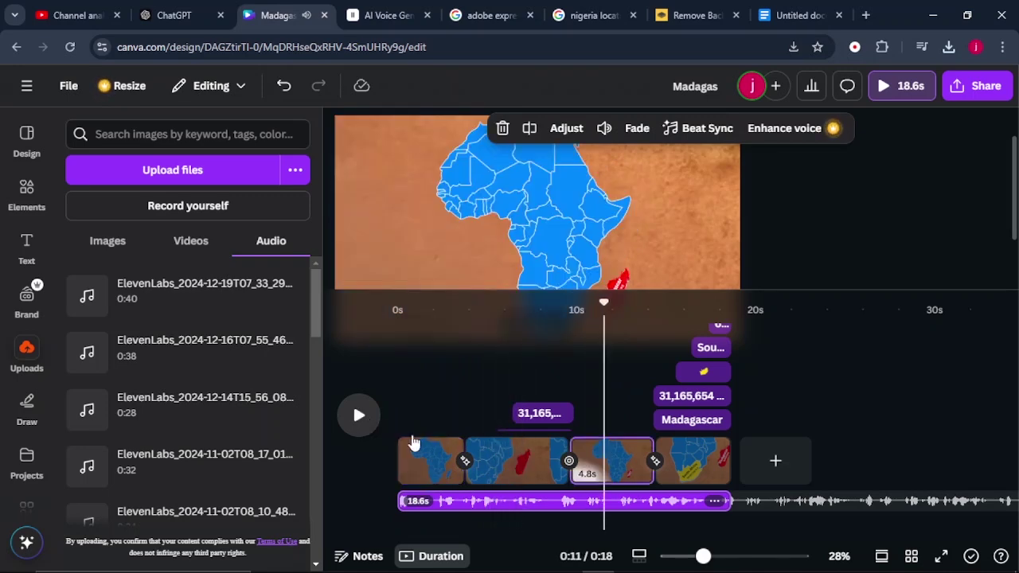
click(497, 432)
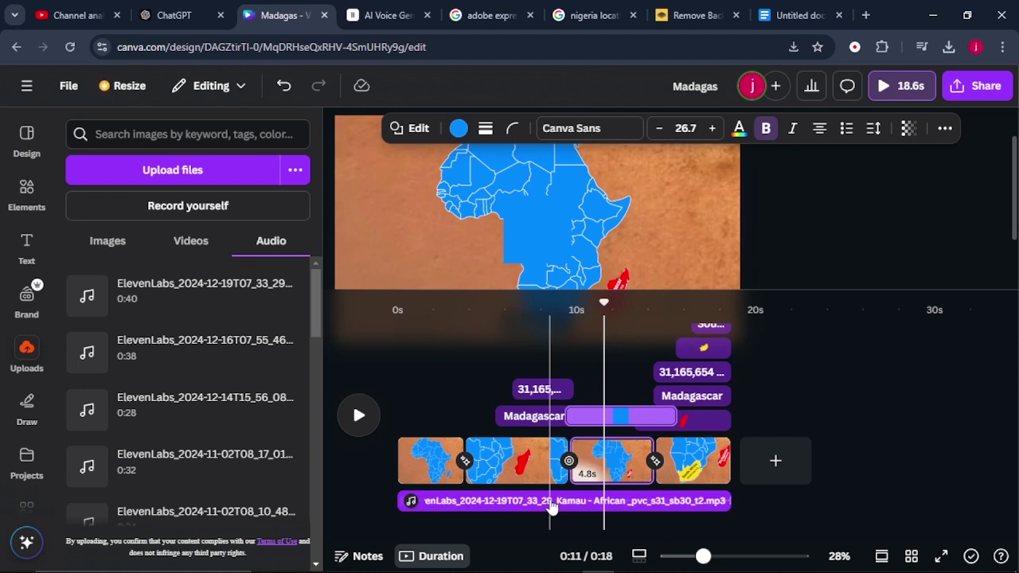
click(547, 502)
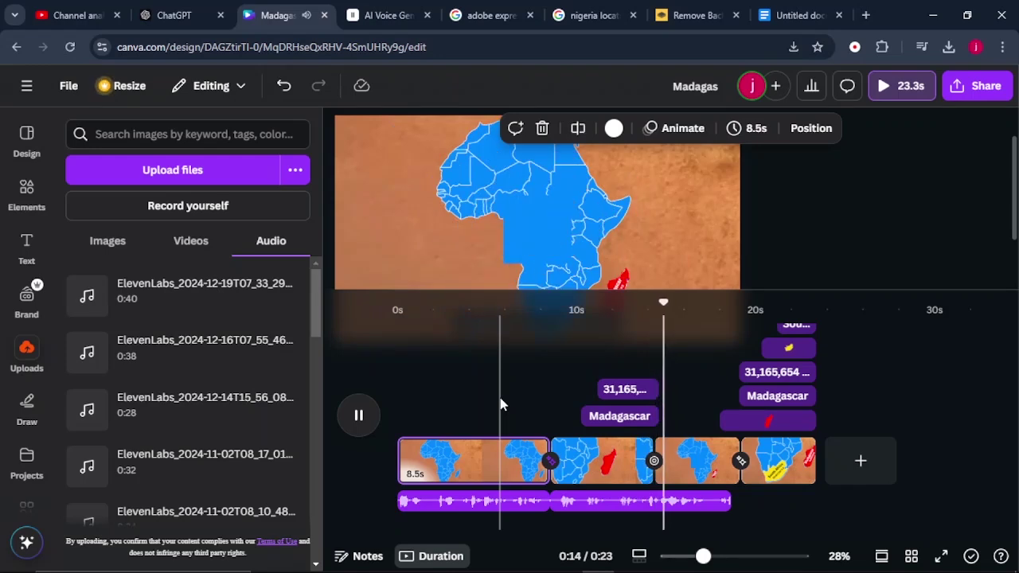
- Split the narration at about 17.7 seconds and extend the second page to 9.2 seconds so both end together
click(705, 391)
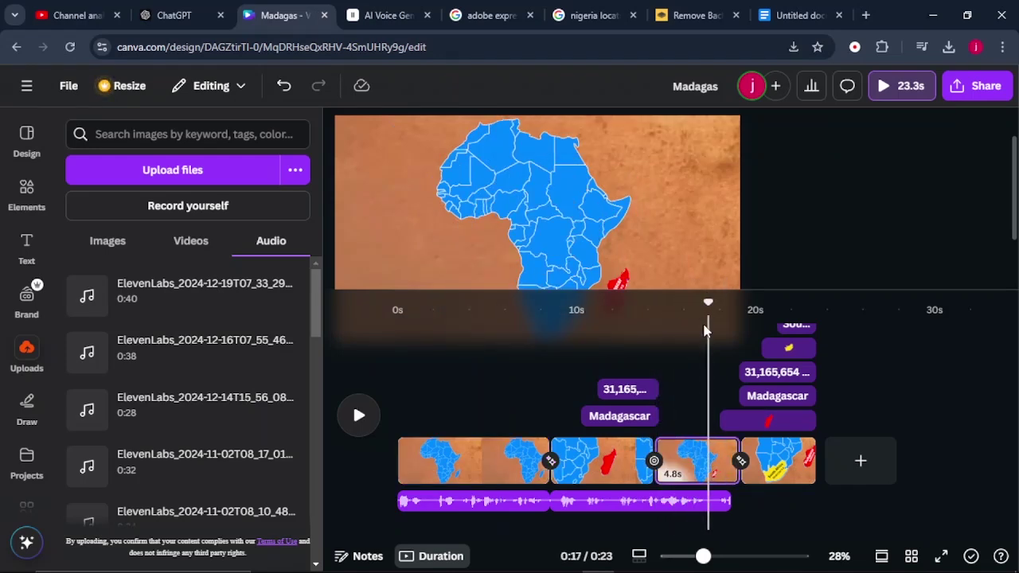
right_click(709, 501)
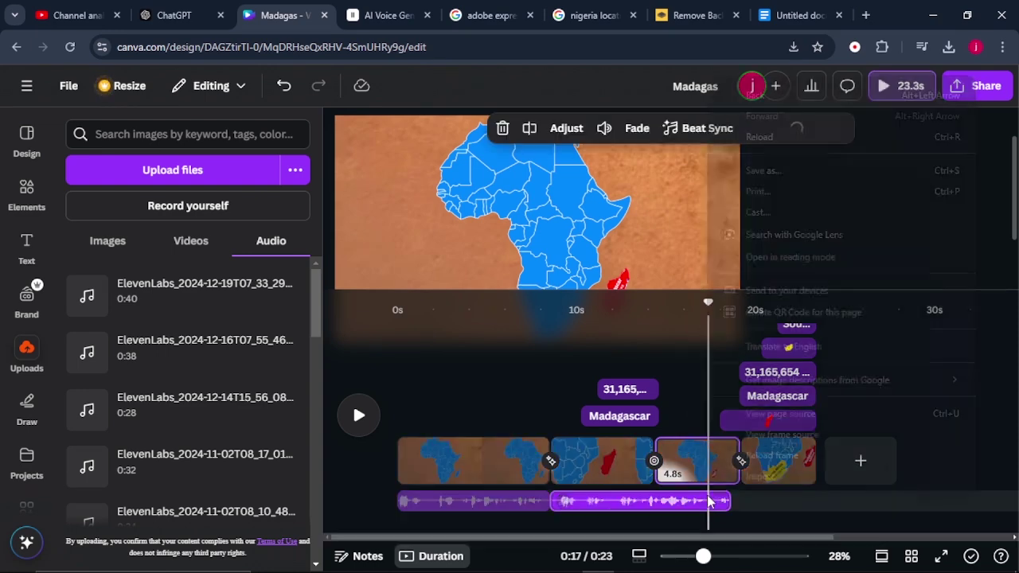
click(720, 497)
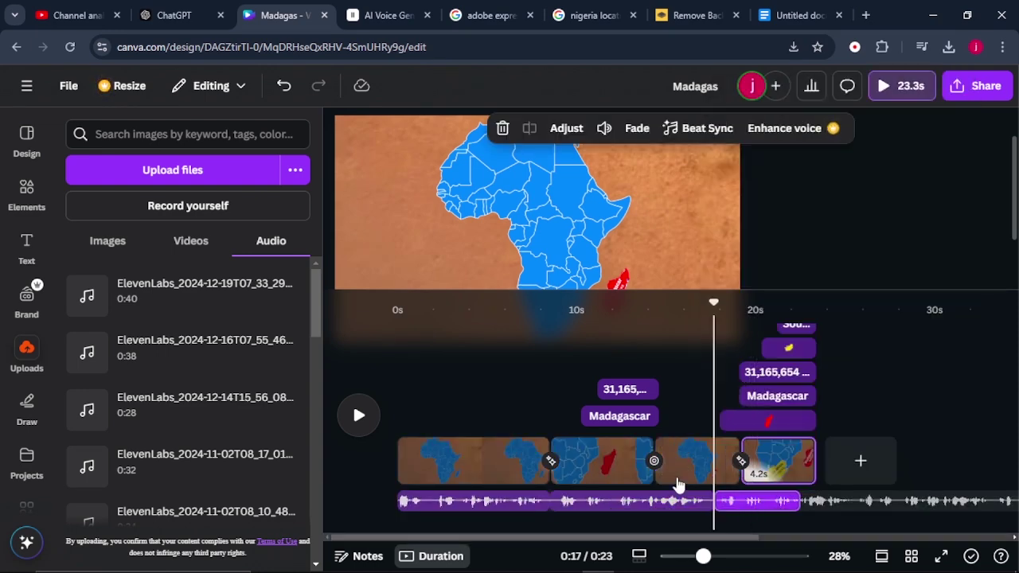
click(613, 473)
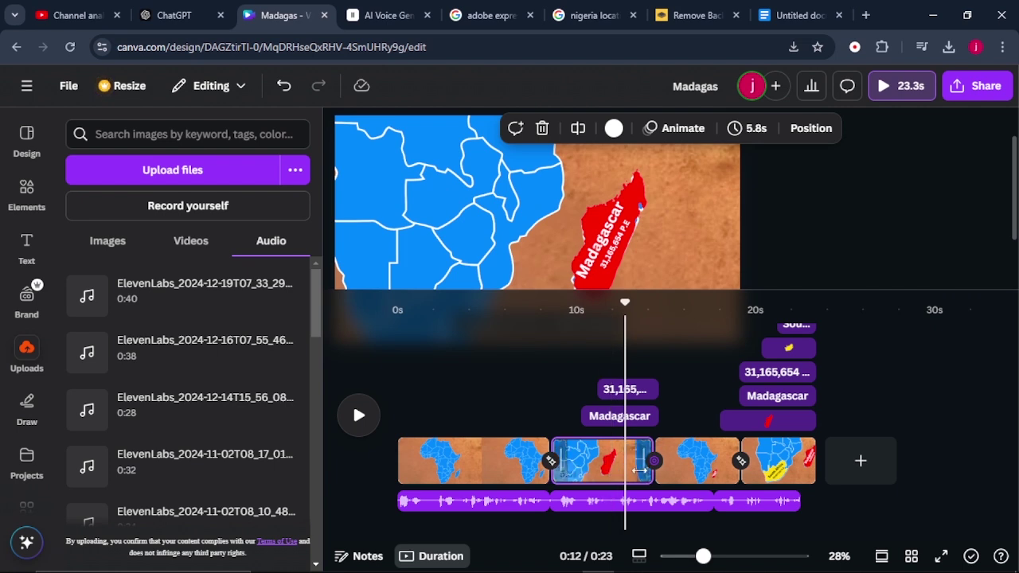
drag(646, 471, 706, 471)
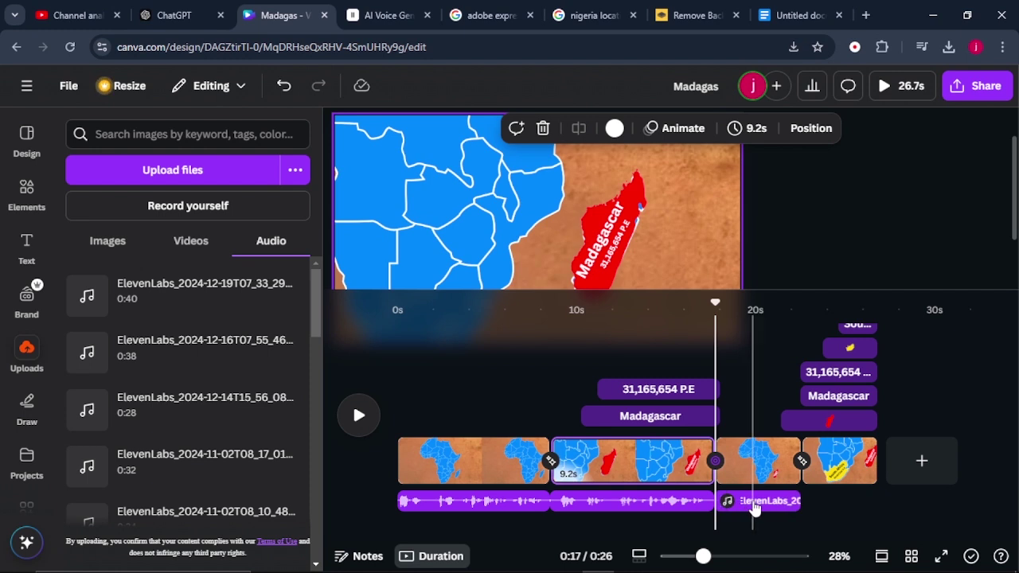
- Move the last narration part to about 22 seconds, extending the fourth page to 7.3 seconds and that part to 7.8 seconds
drag(753, 500, 830, 496)
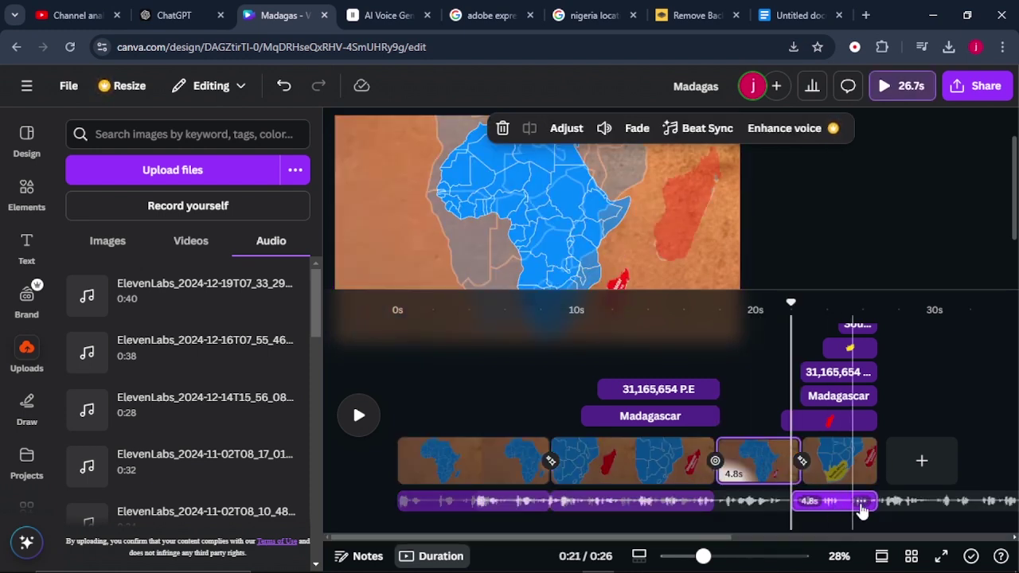
drag(875, 463, 924, 459)
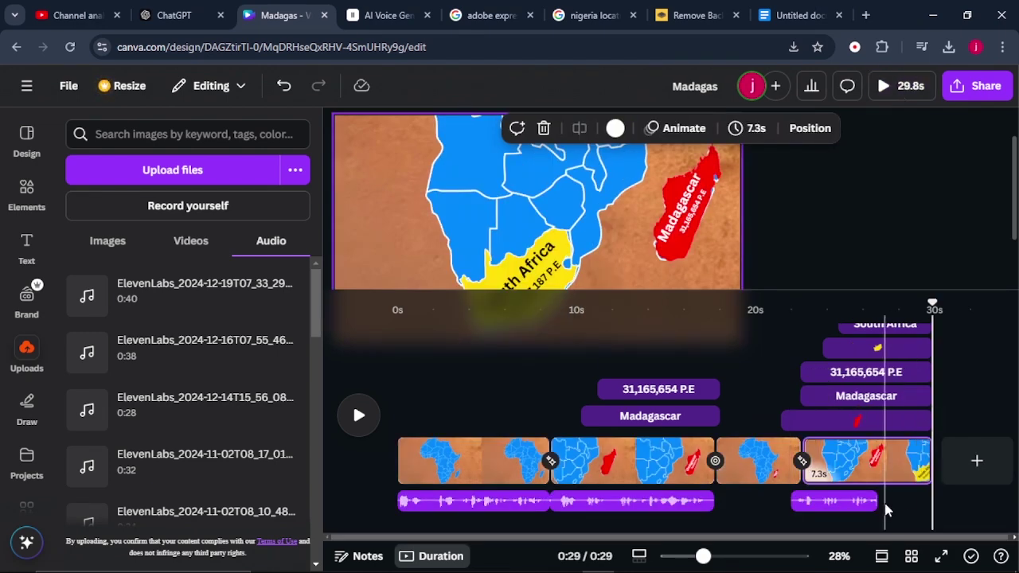
drag(875, 500, 917, 501)
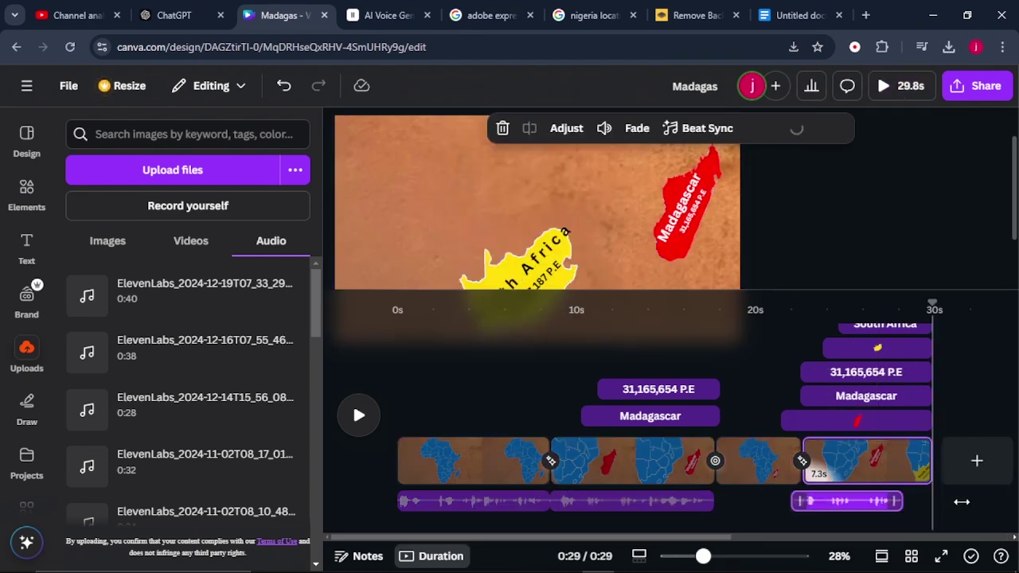
click(492, 386)
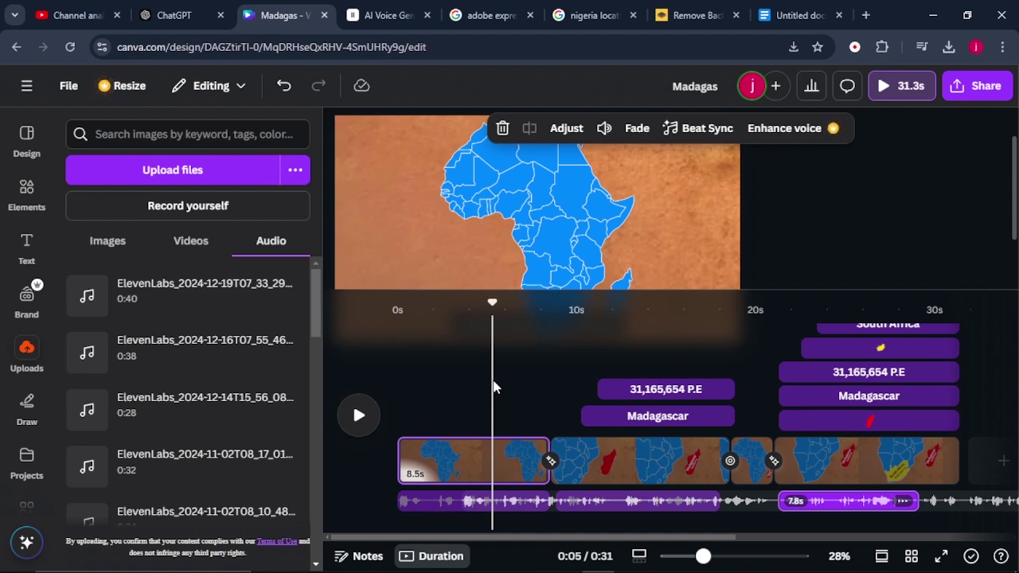
- Search the audio elements for kids music and add the Sunday Jaunt track as background music
click(30, 189)
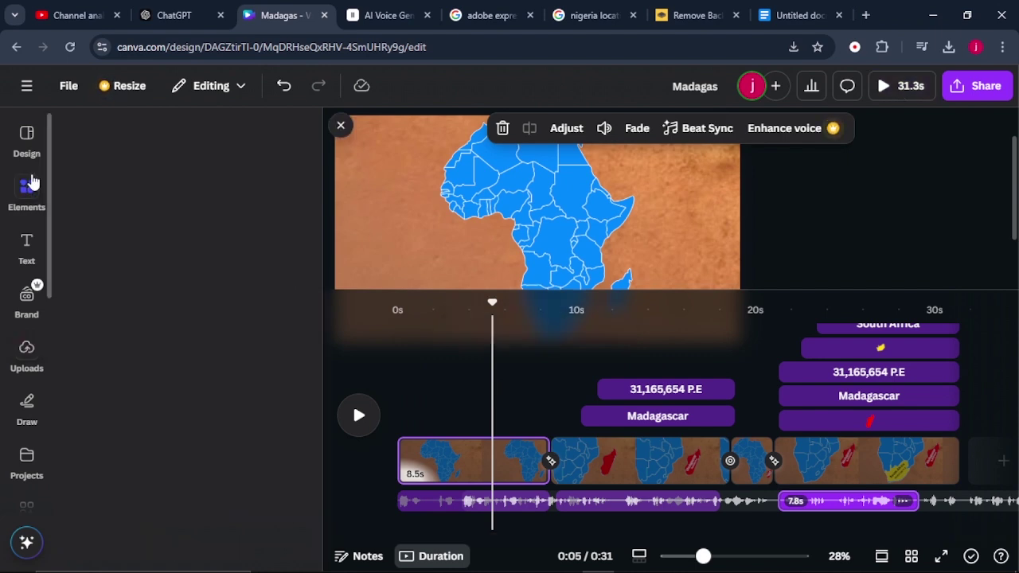
click(203, 142)
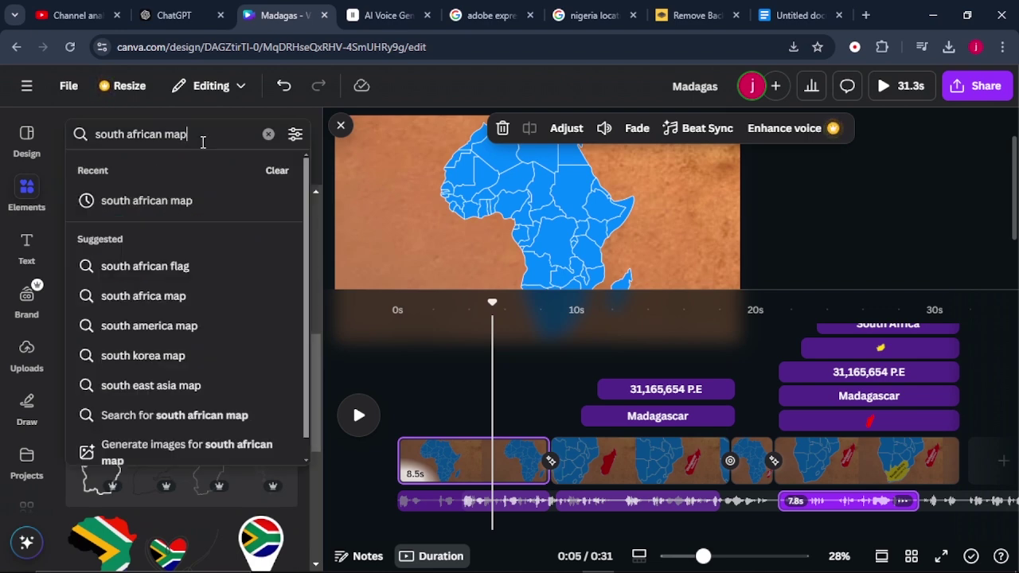
click(269, 134)
scroll(142, 360, down, 4)
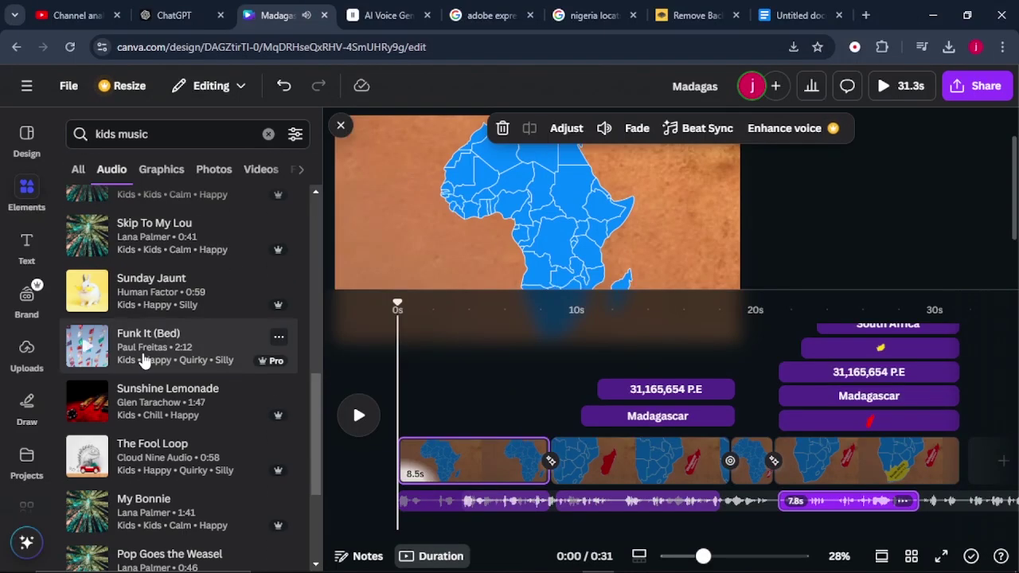
click(146, 307)
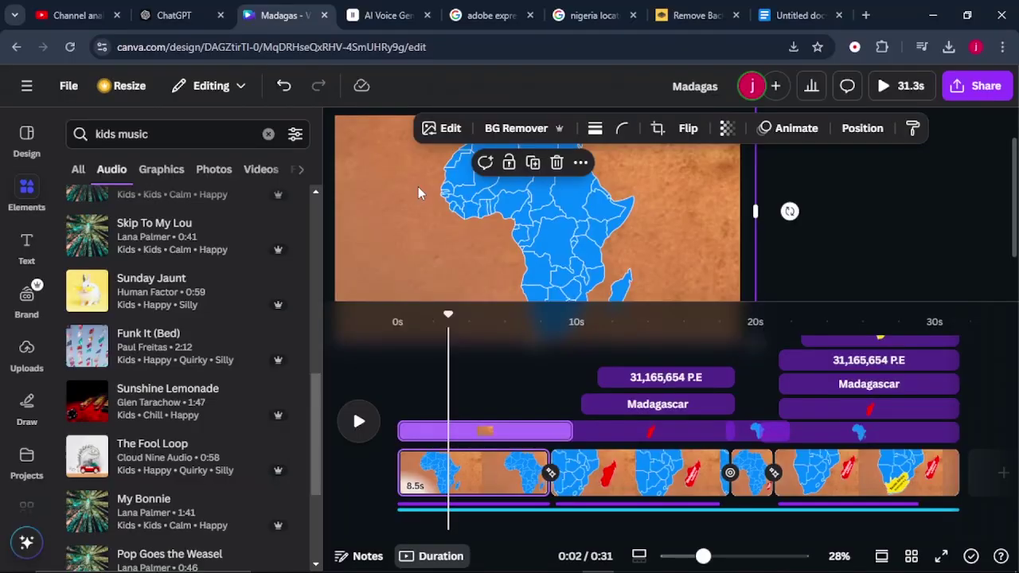
- Switch to the Adobe Express search results and open its Animate from Audio tool
click(485, 16)
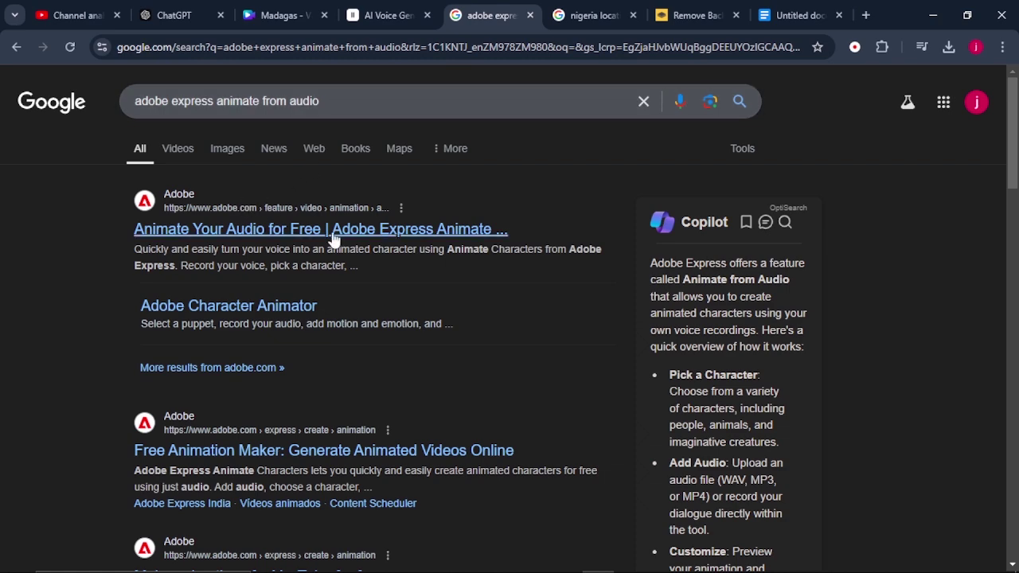
click(206, 229)
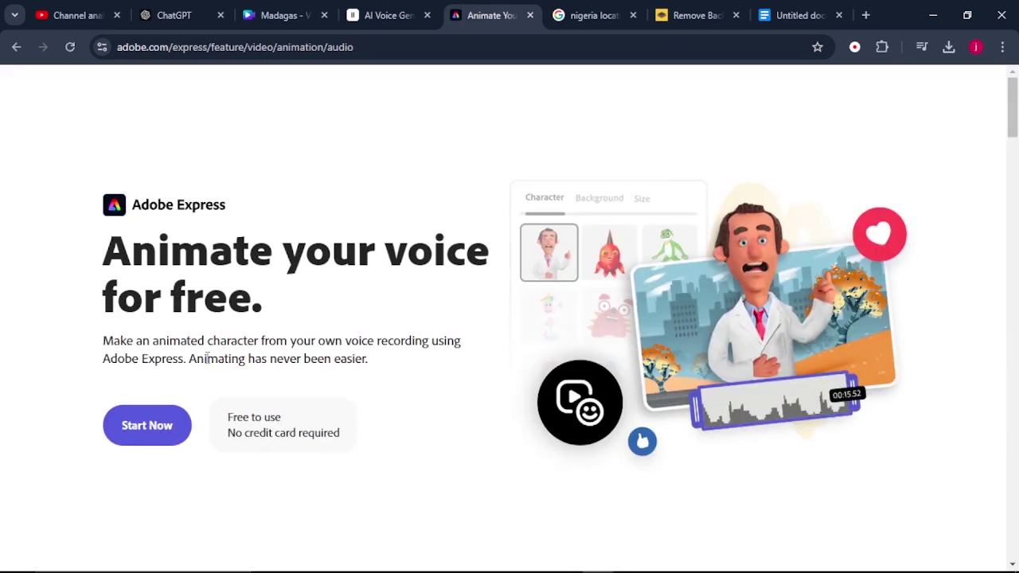
click(155, 454)
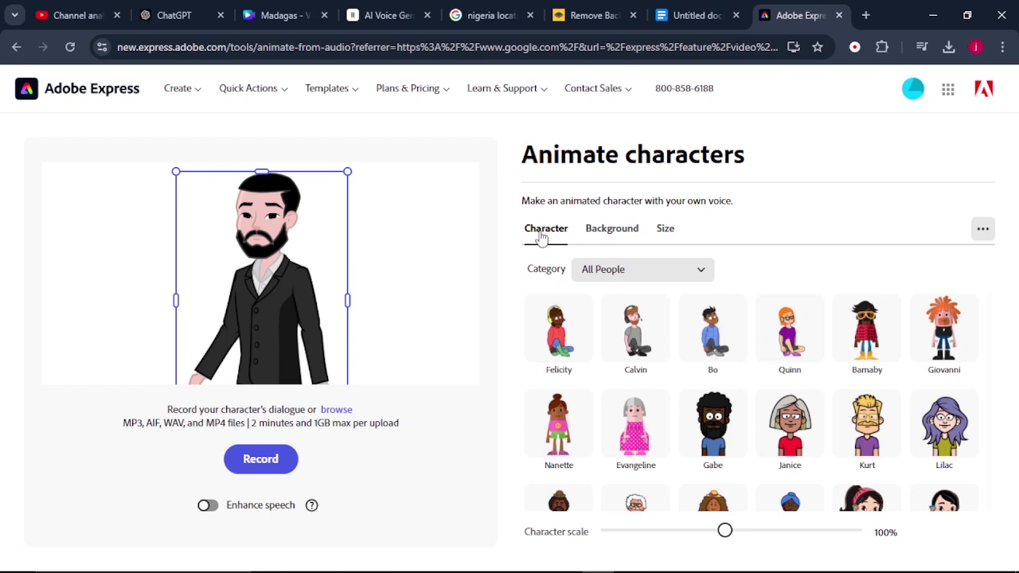
- Browse the people characters and choose Barnaby as the animated character
scroll(619, 342, down, 1)
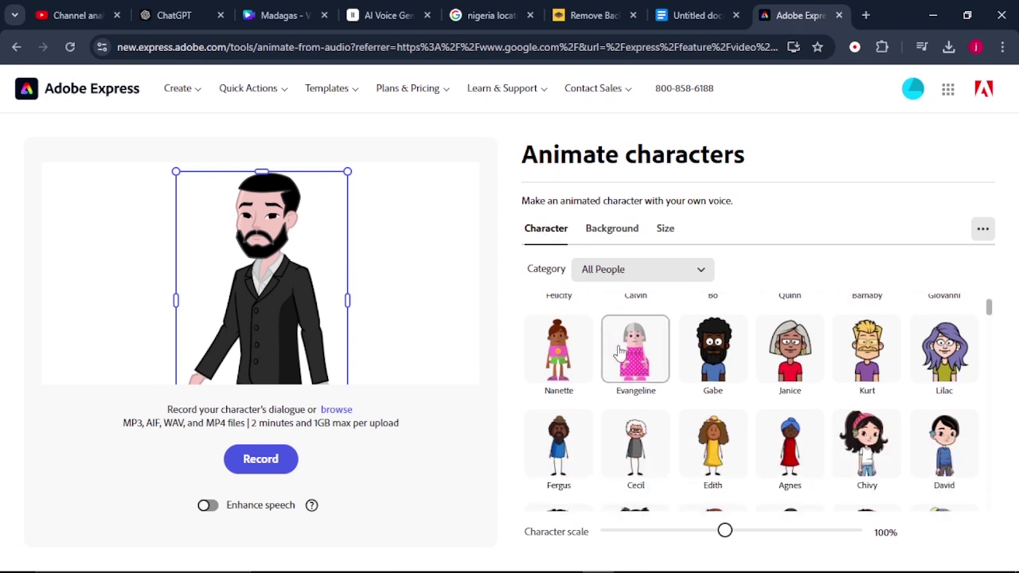
scroll(619, 353, up, 1)
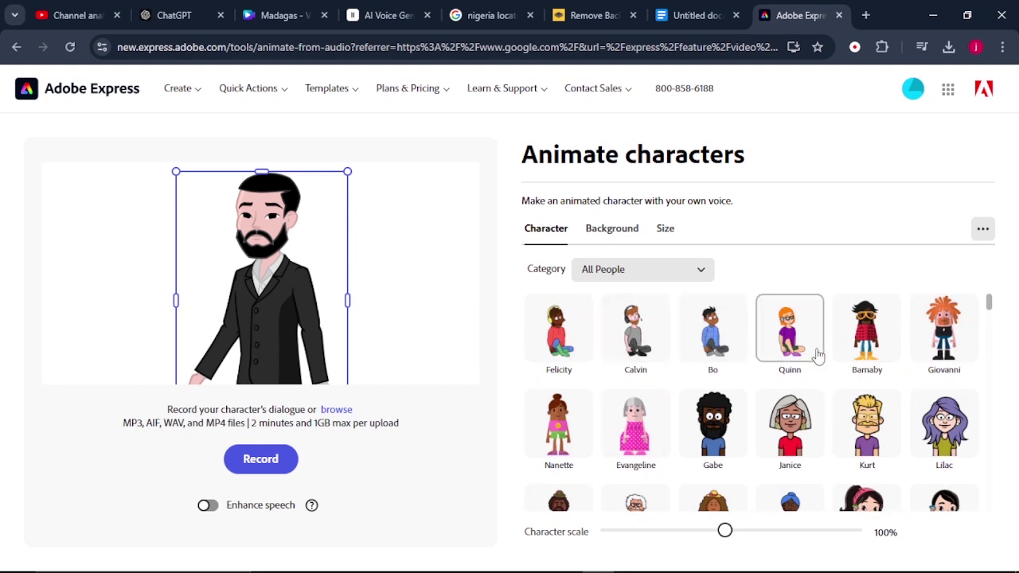
click(861, 339)
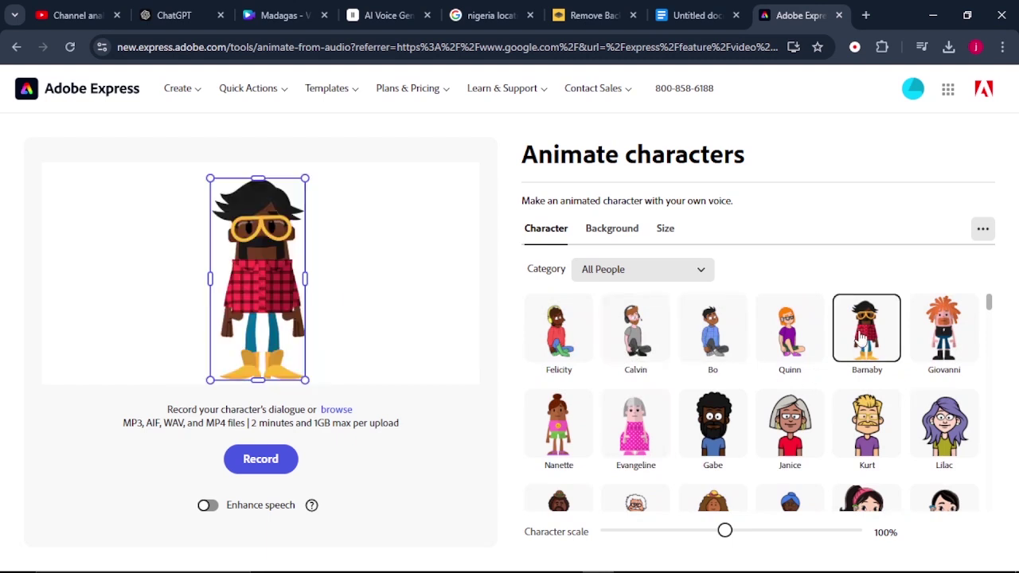
- Set the character's background to a solid green custom color
click(611, 231)
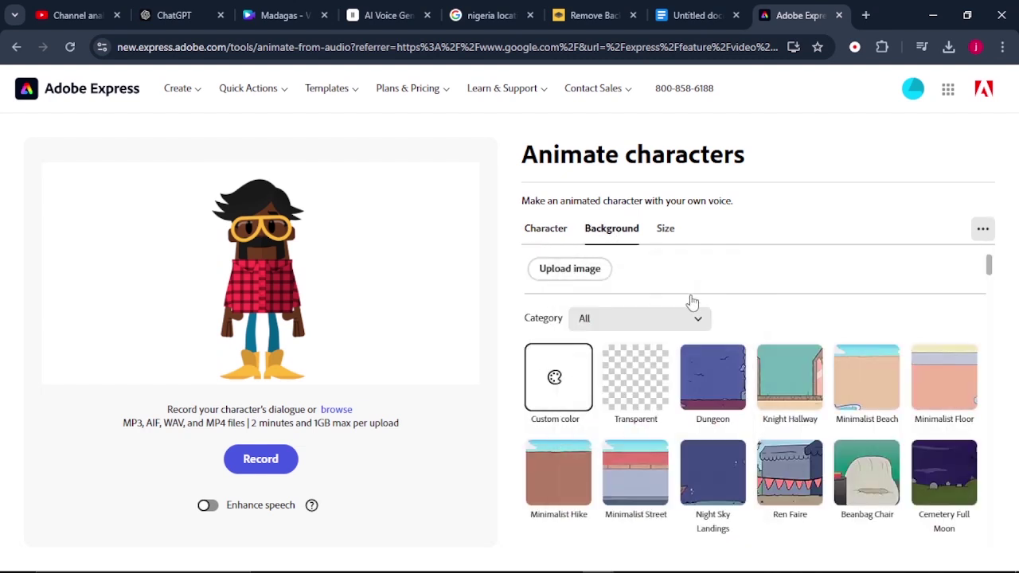
click(554, 377)
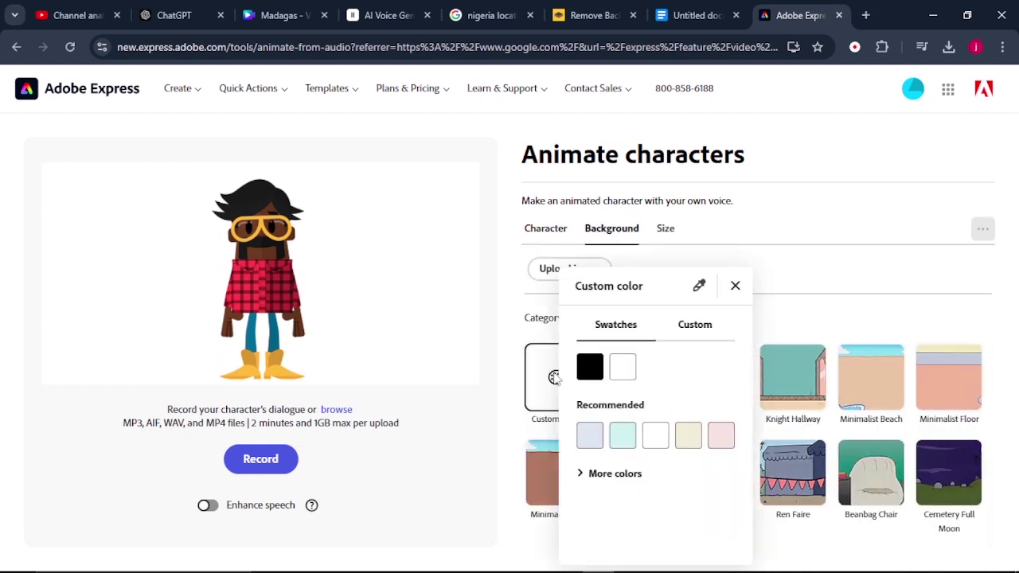
click(614, 474)
click(687, 501)
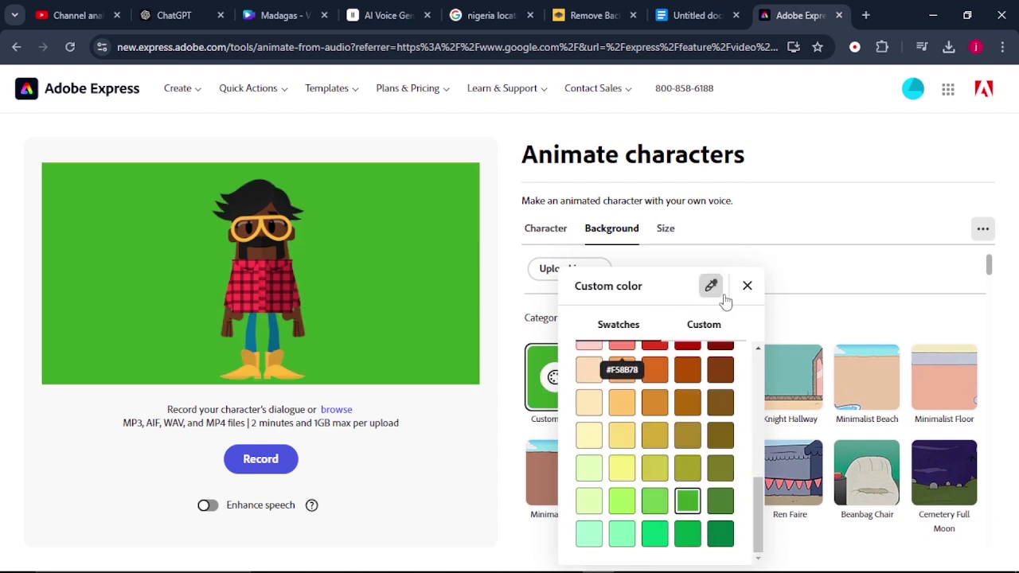
click(838, 298)
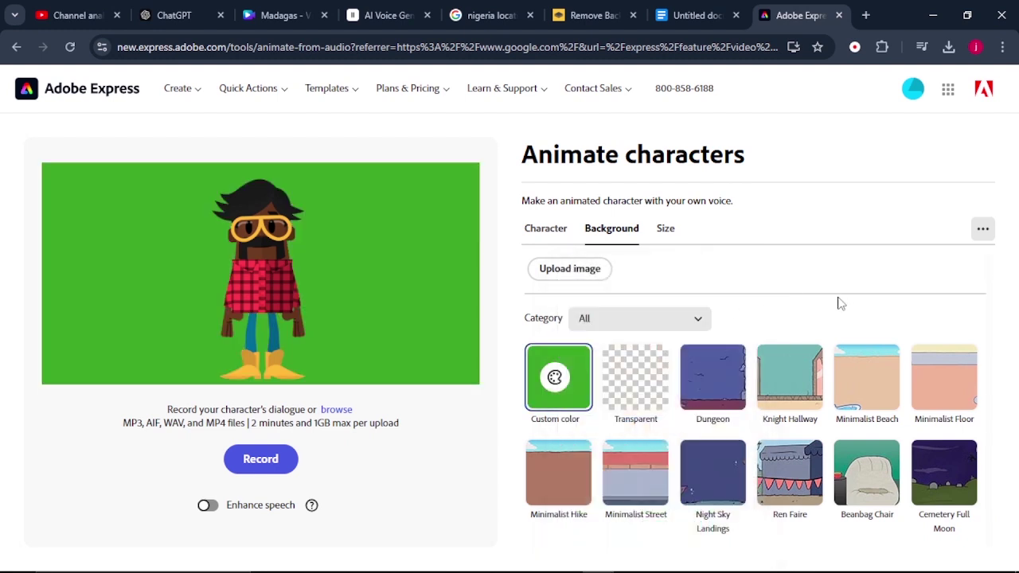
- Check the size options, upload the ElevenLabs Kamau narration MP3 as the character's dialogue and download the animated video
click(664, 230)
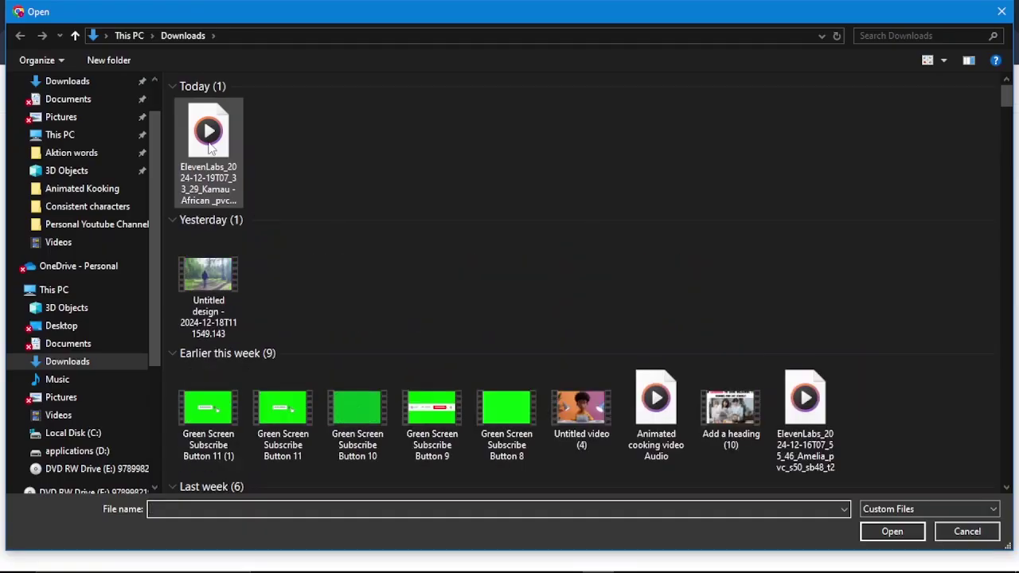
click(210, 148)
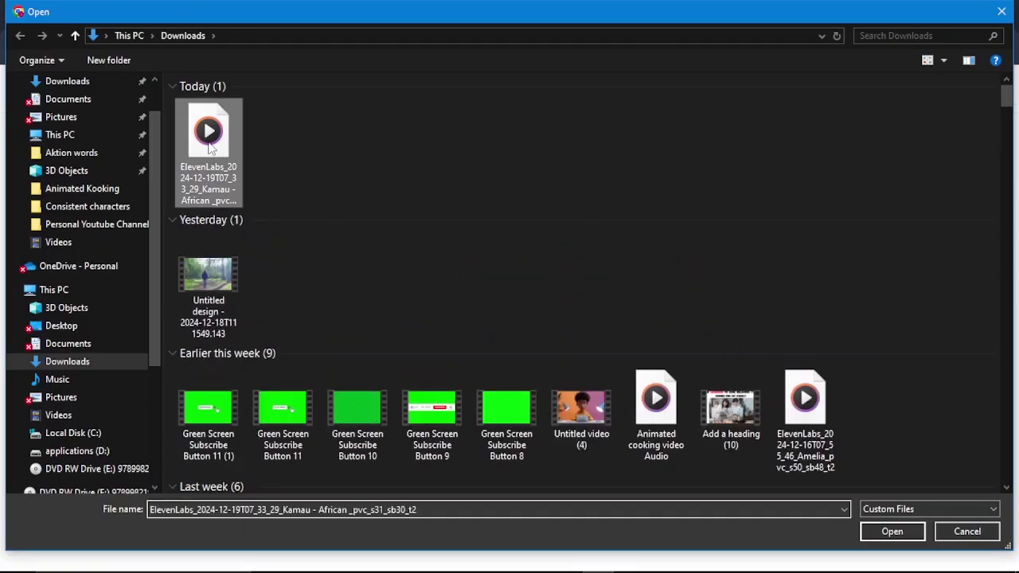
click(870, 532)
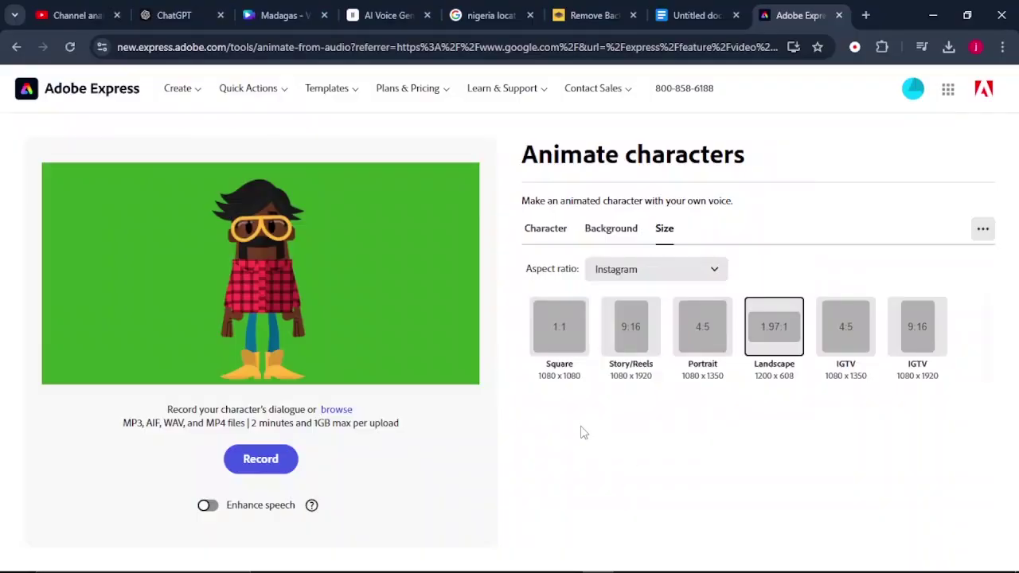
click(555, 269)
- Switch to Canva and upload the downloaded MP4 of the animated character
key(ctrl+3)
click(948, 46)
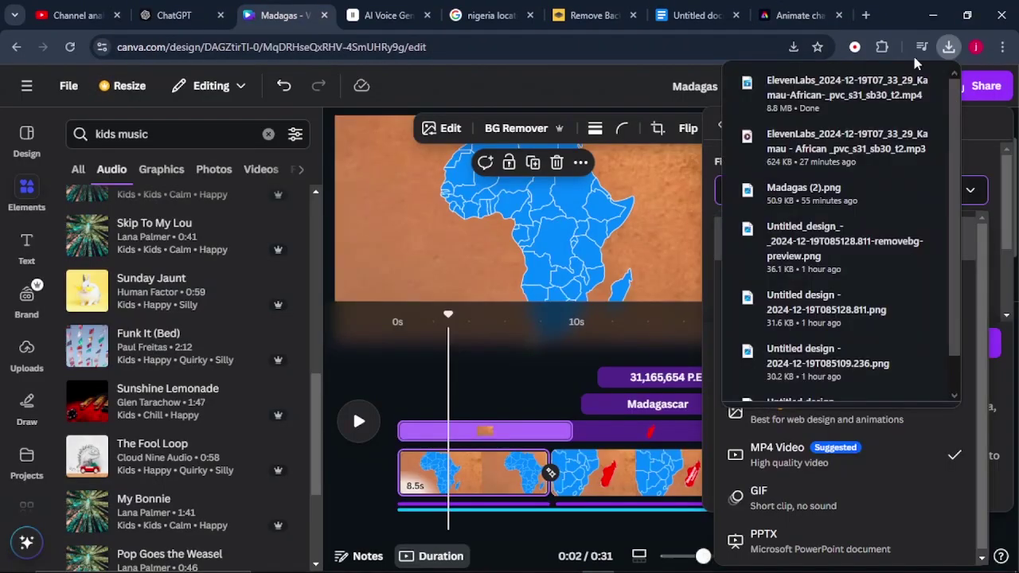
drag(844, 88, 159, 239)
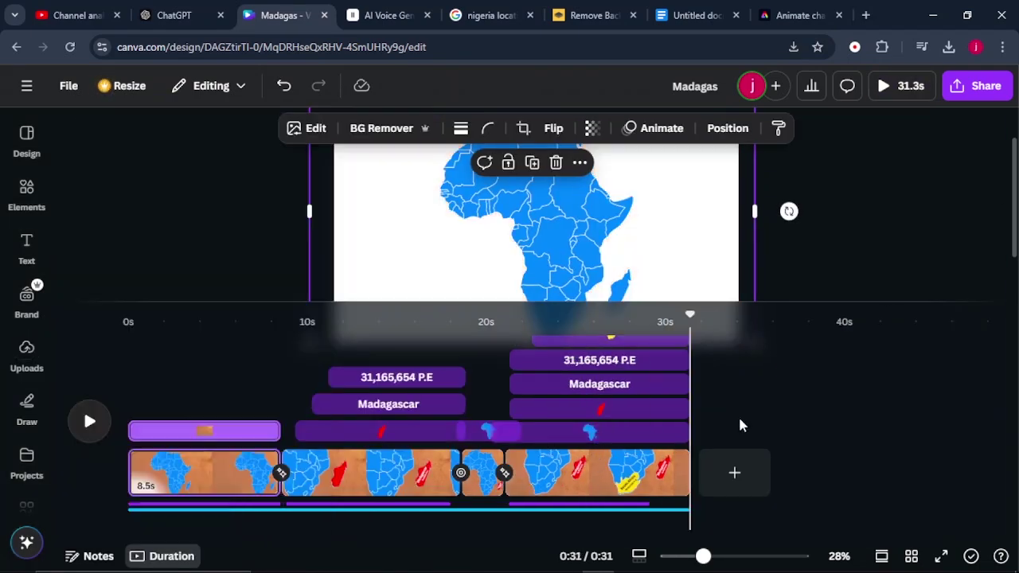
- Play the map video from the start to check the pages against the narration
click(86, 421)
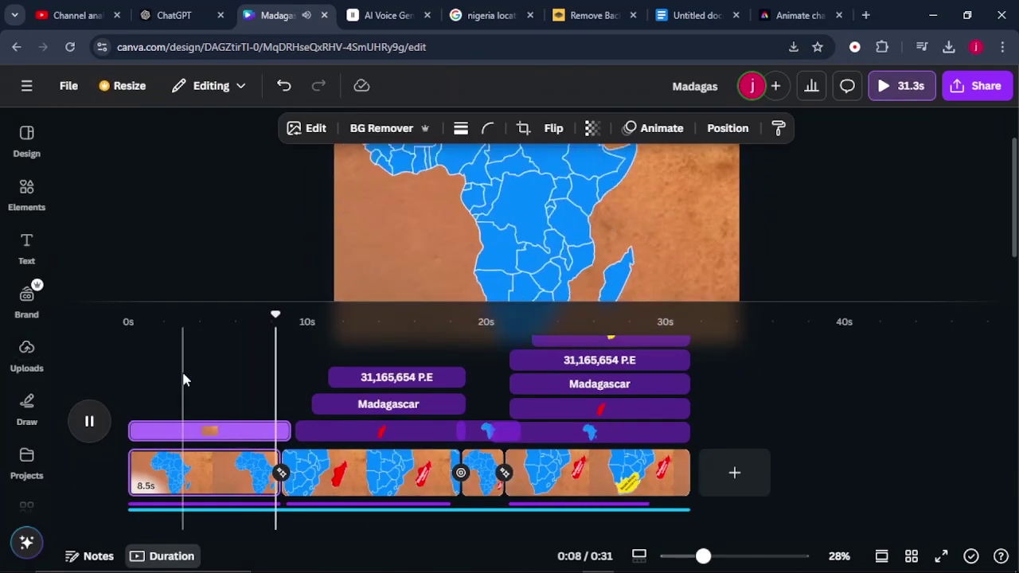
right_click(405, 474)
key(Escape)
- Try placing the uploaded character video over the first page's map, filling the page, and removing its green background
click(27, 354)
drag(182, 327, 497, 317)
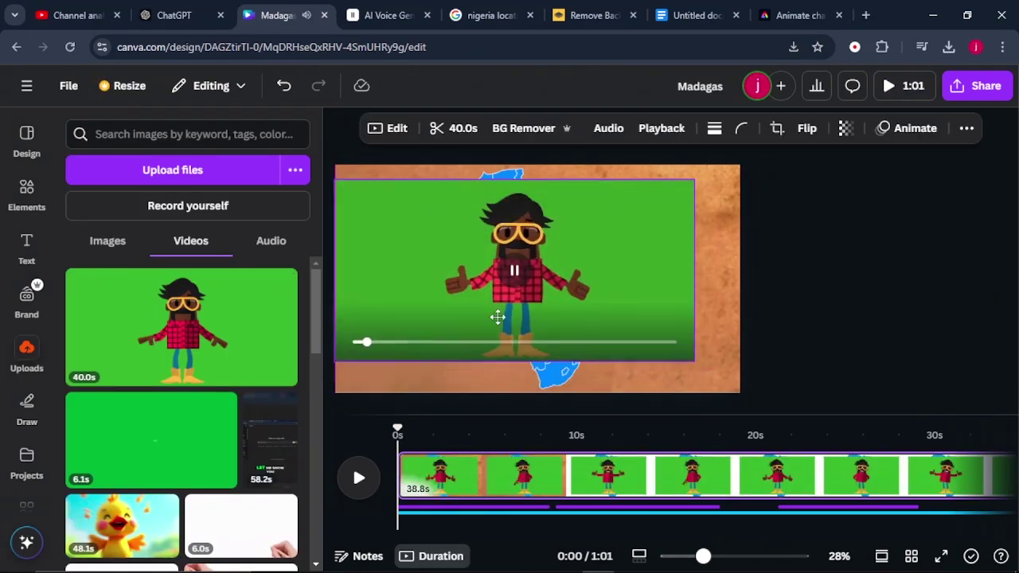
click(228, 353)
click(518, 129)
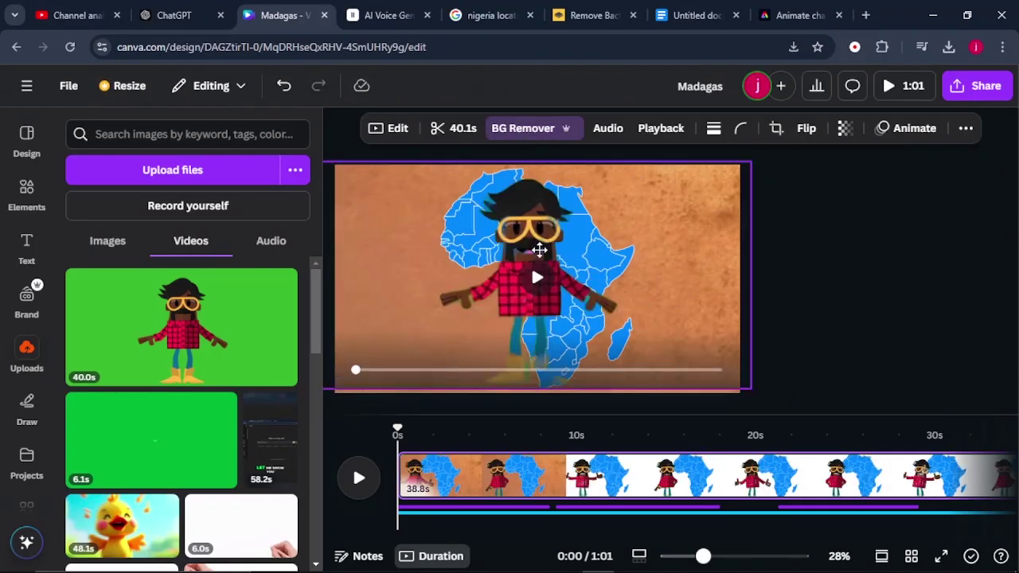
- Preview the character over the map pages and close the video download options
click(539, 250)
click(538, 280)
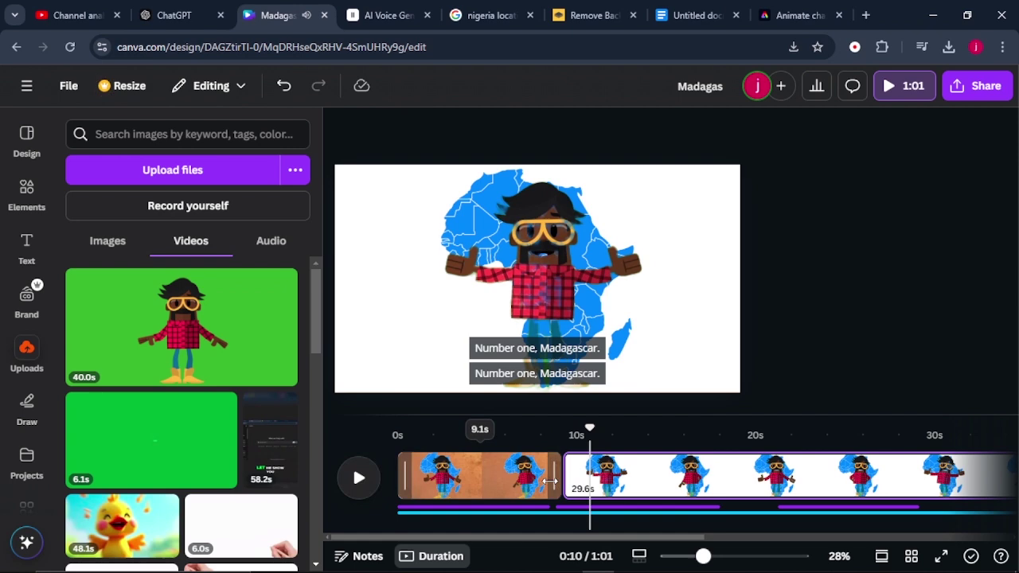
click(359, 477)
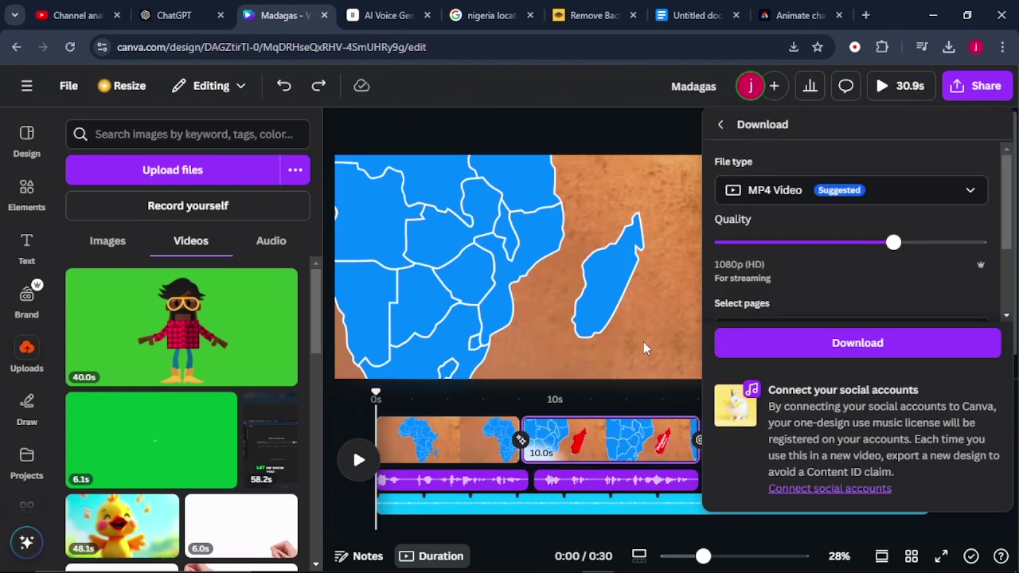
key(Escape)
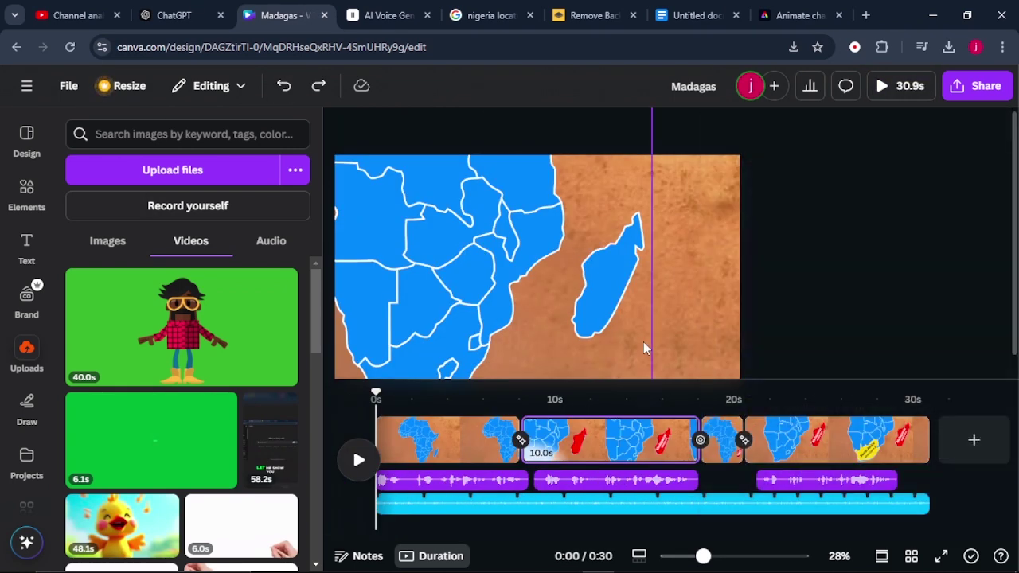